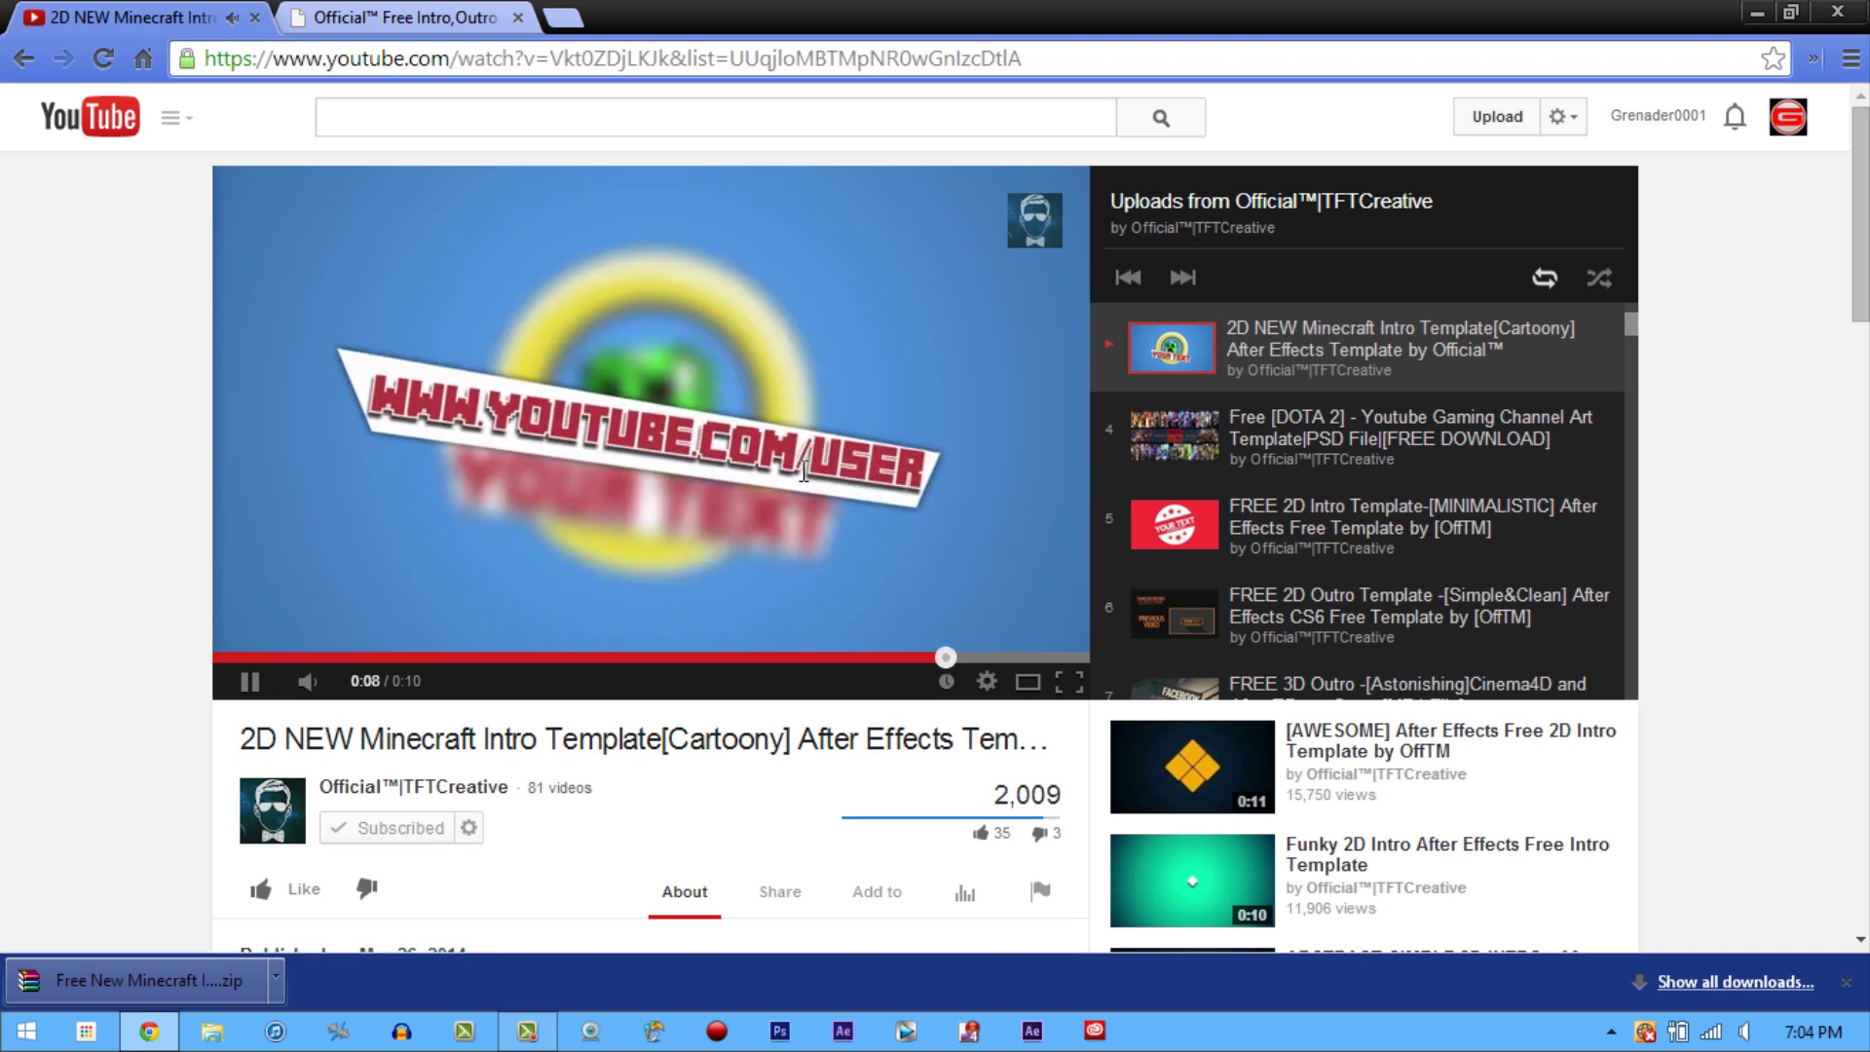
Step: Skip the Minecraft intro preview ahead to 0:08, then rewind it to 0:00
click(979, 656)
drag(981, 657, 219, 658)
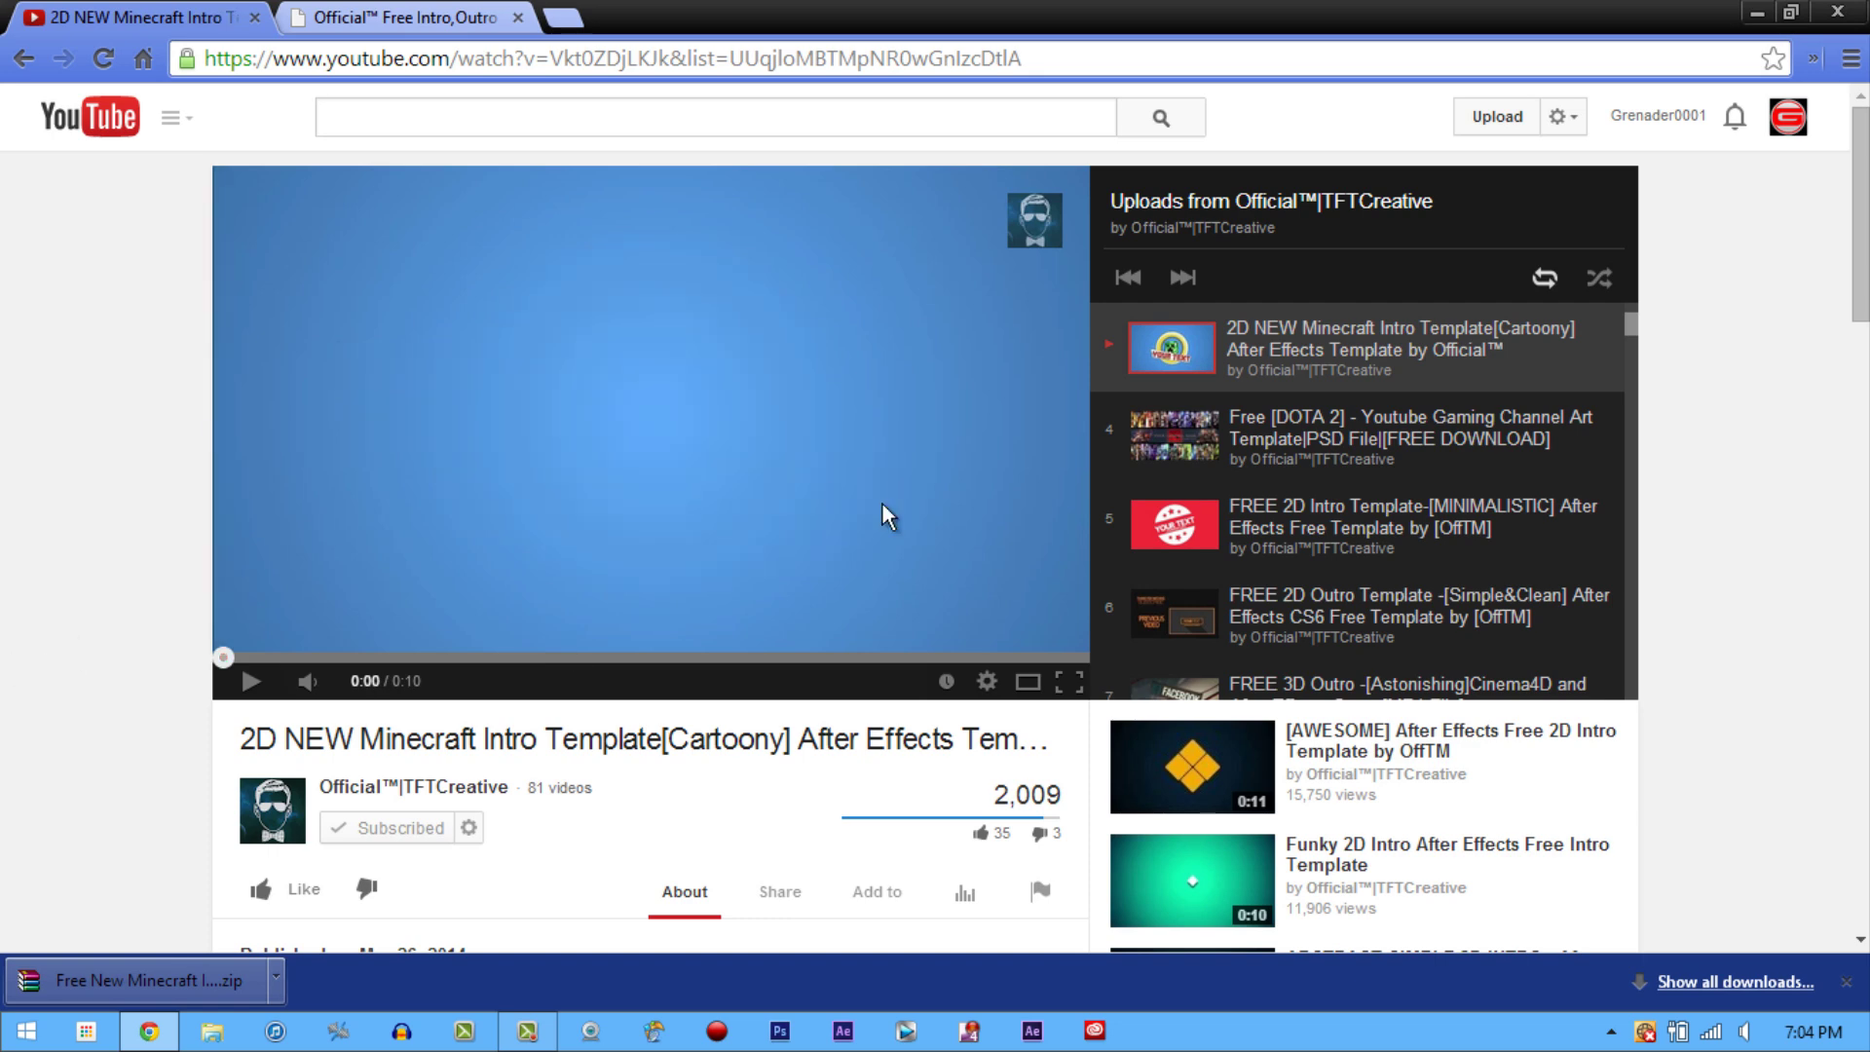
scroll(835, 500, down, 4)
scroll(606, 296, down, 15)
scroll(655, 354, up, 7)
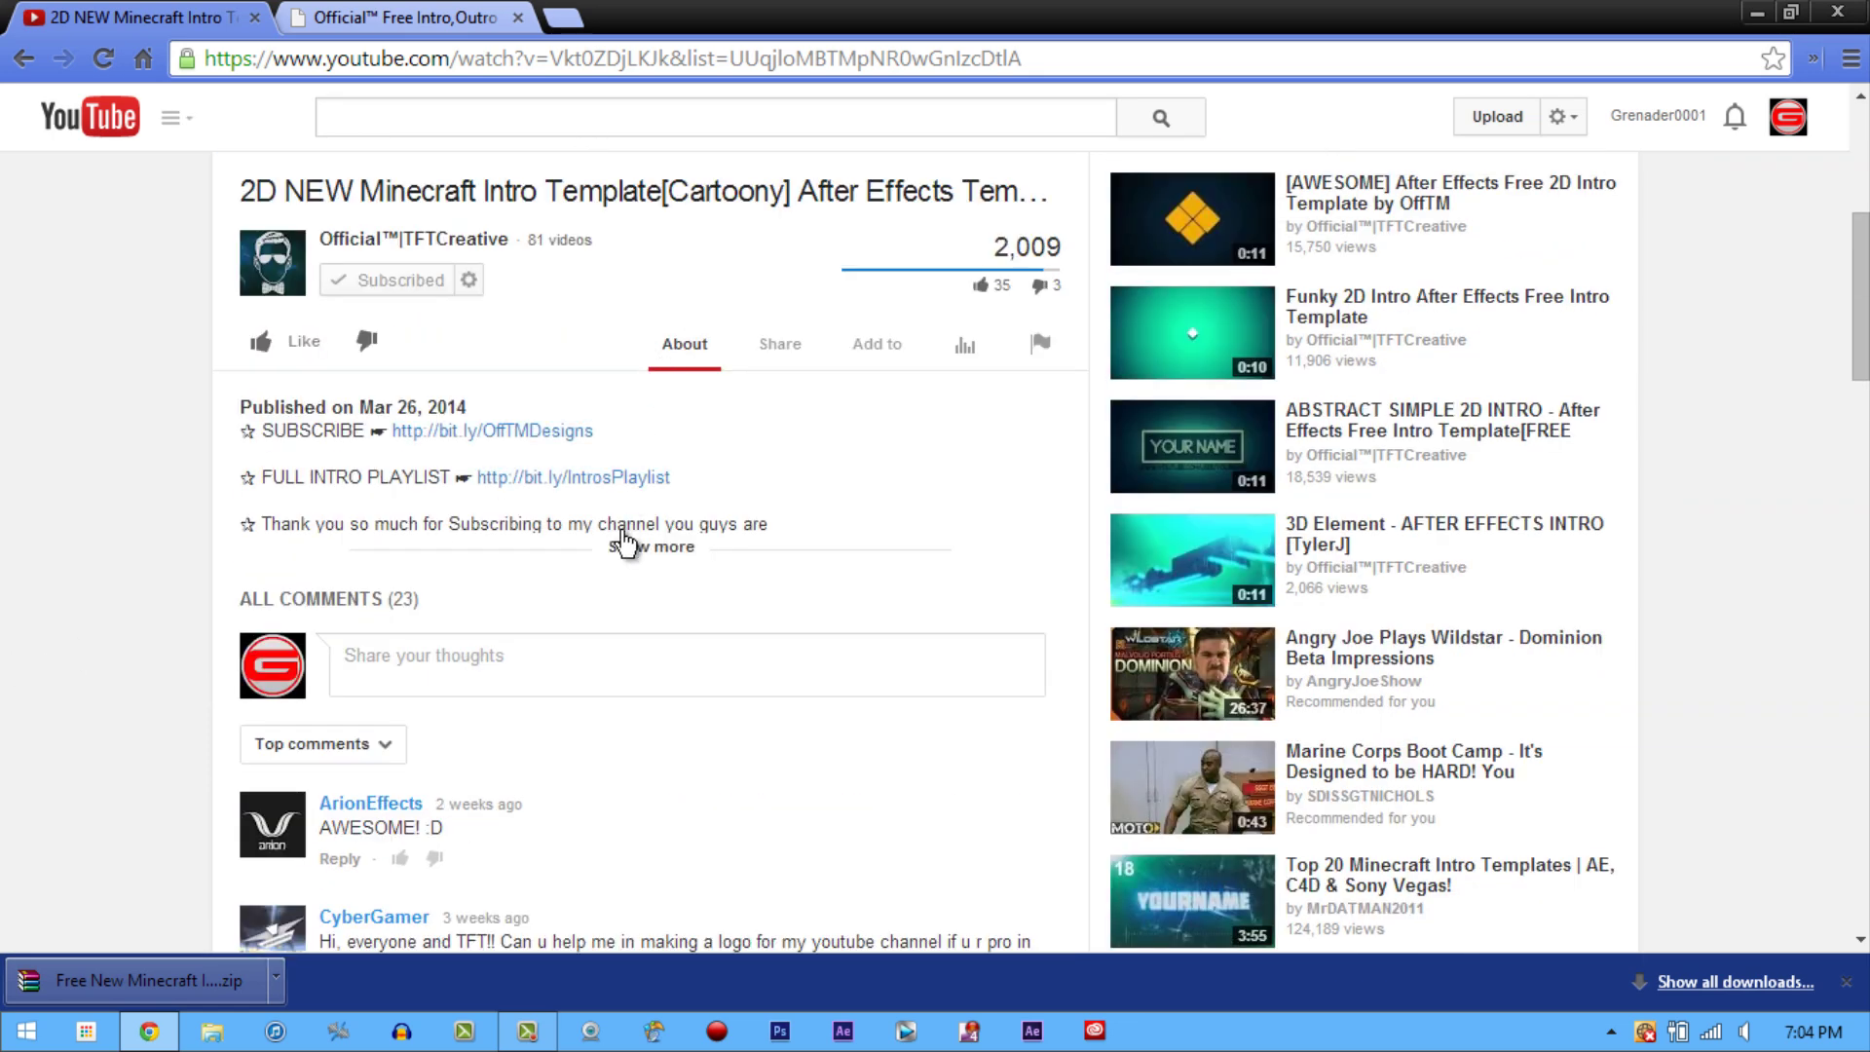
Step: Follow the description's adf.ly project-file link past the ad to the MediaFire page
click(651, 547)
scroll(651, 546, down, 6)
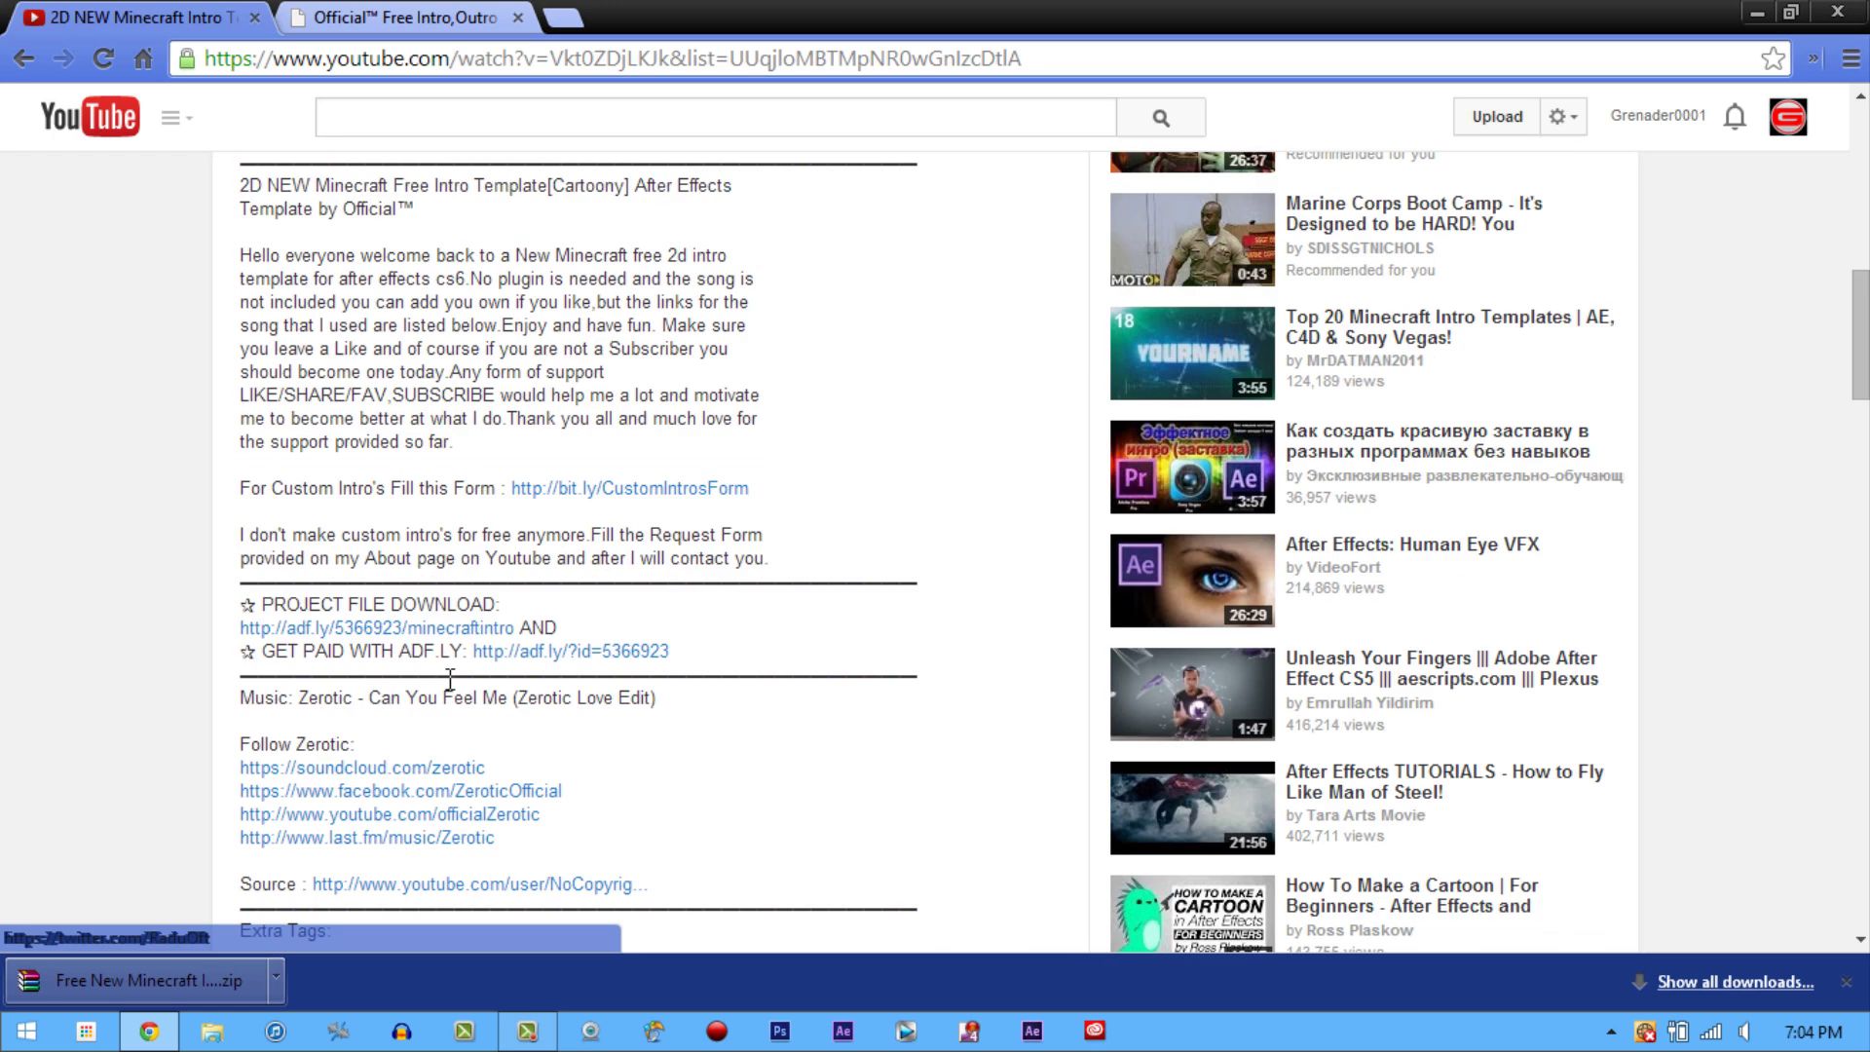
click(407, 633)
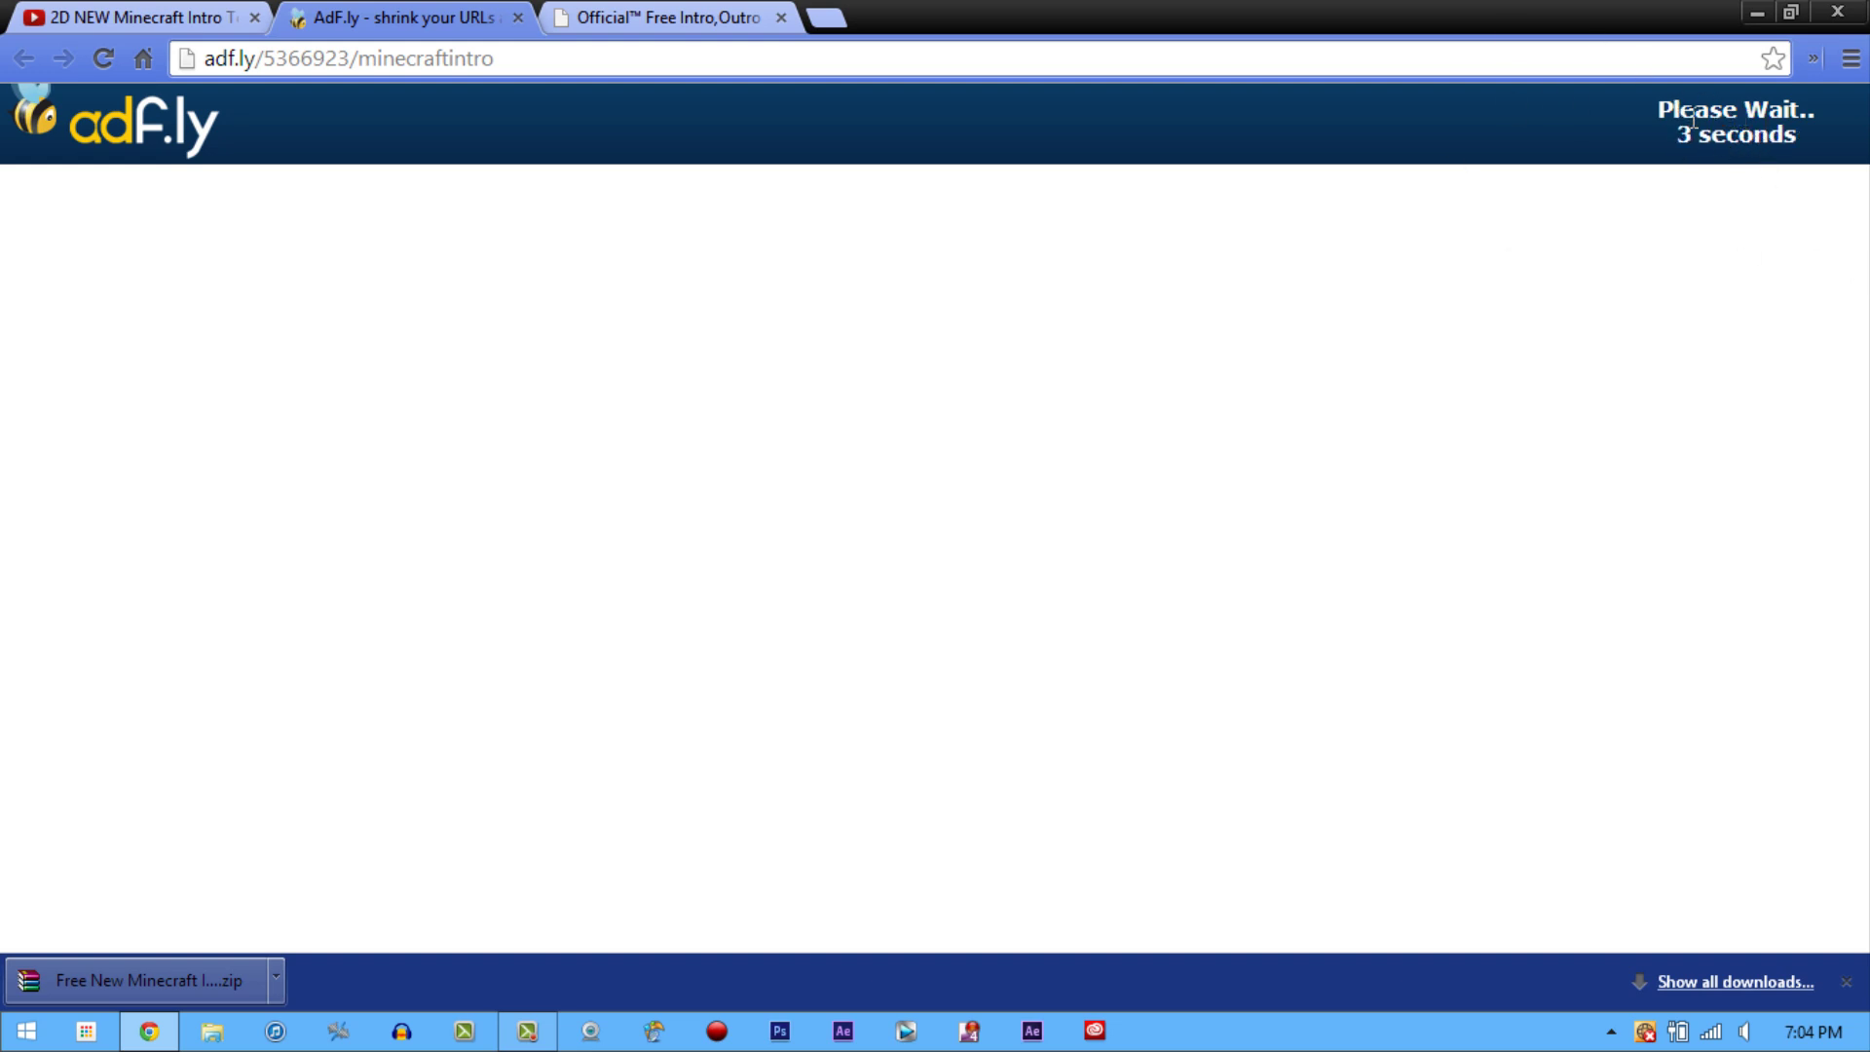
click(1750, 122)
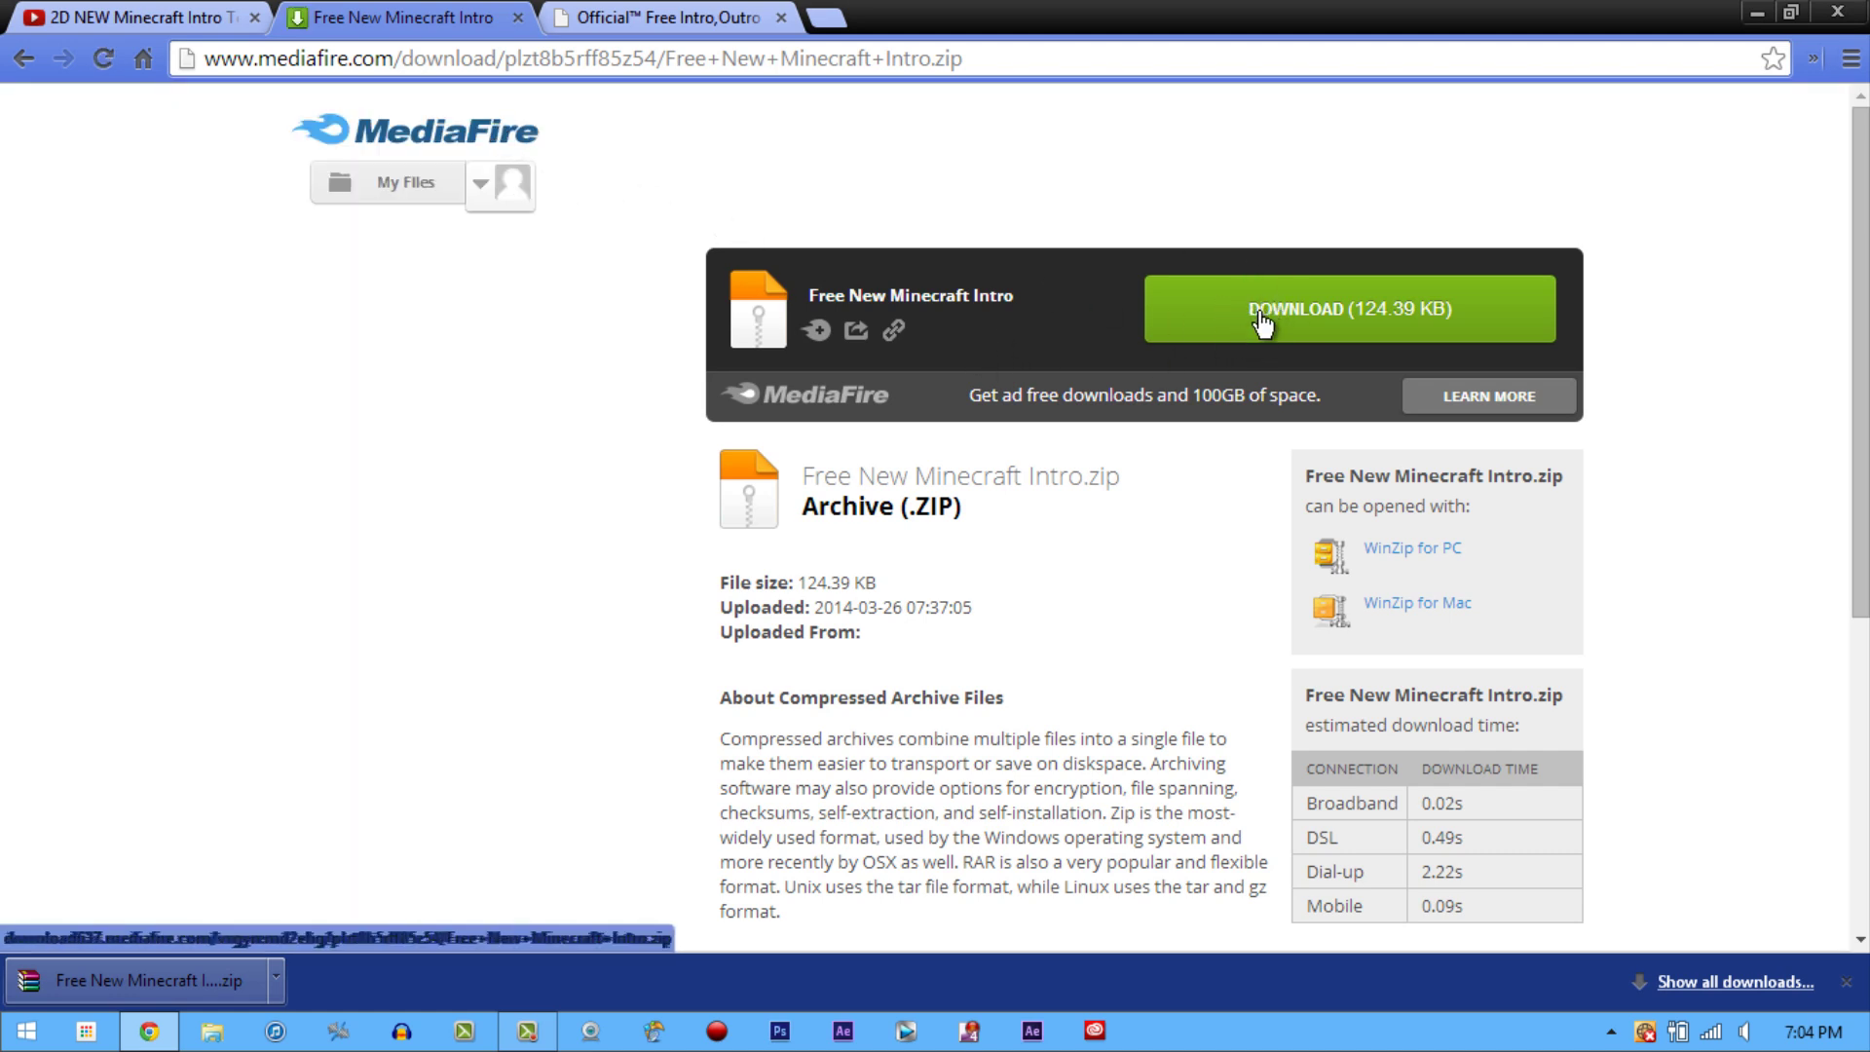
Step: Download Free New Minecraft Intro.zip and copy it onto the desktop
click(1259, 315)
key(super+Down)
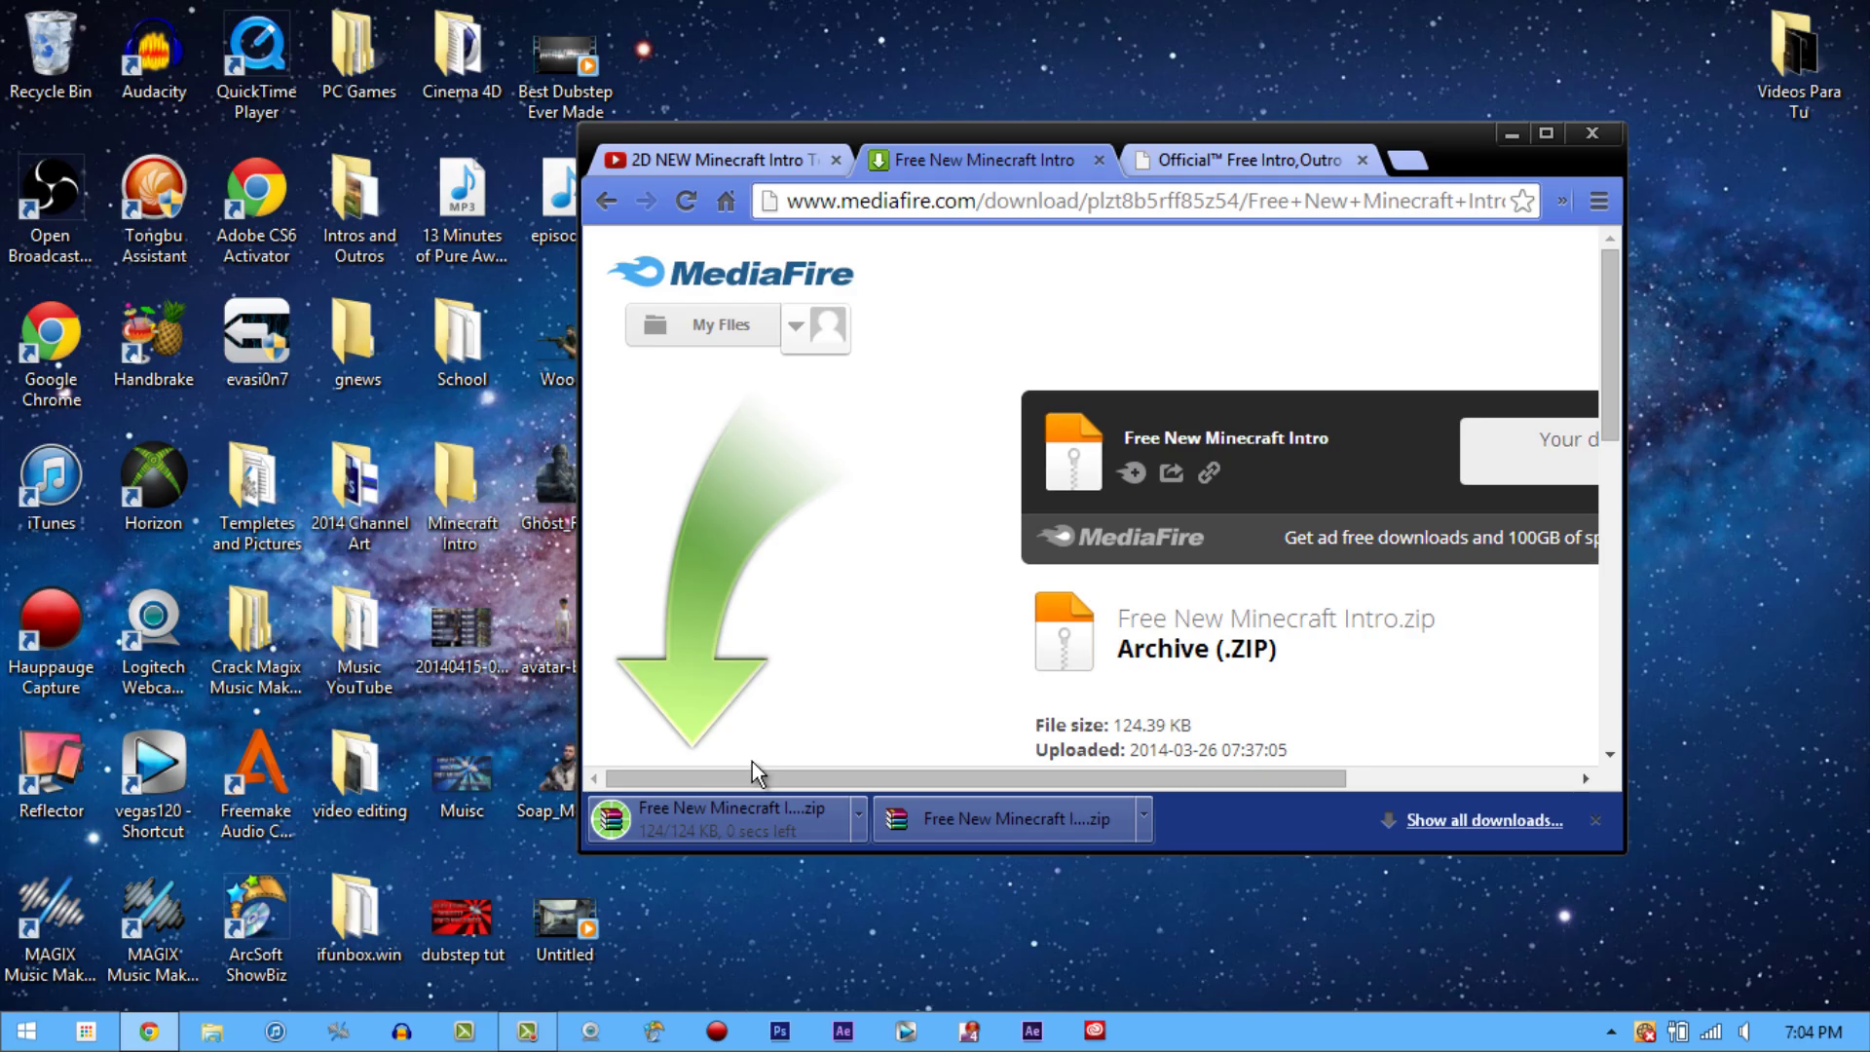
drag(699, 816, 866, 866)
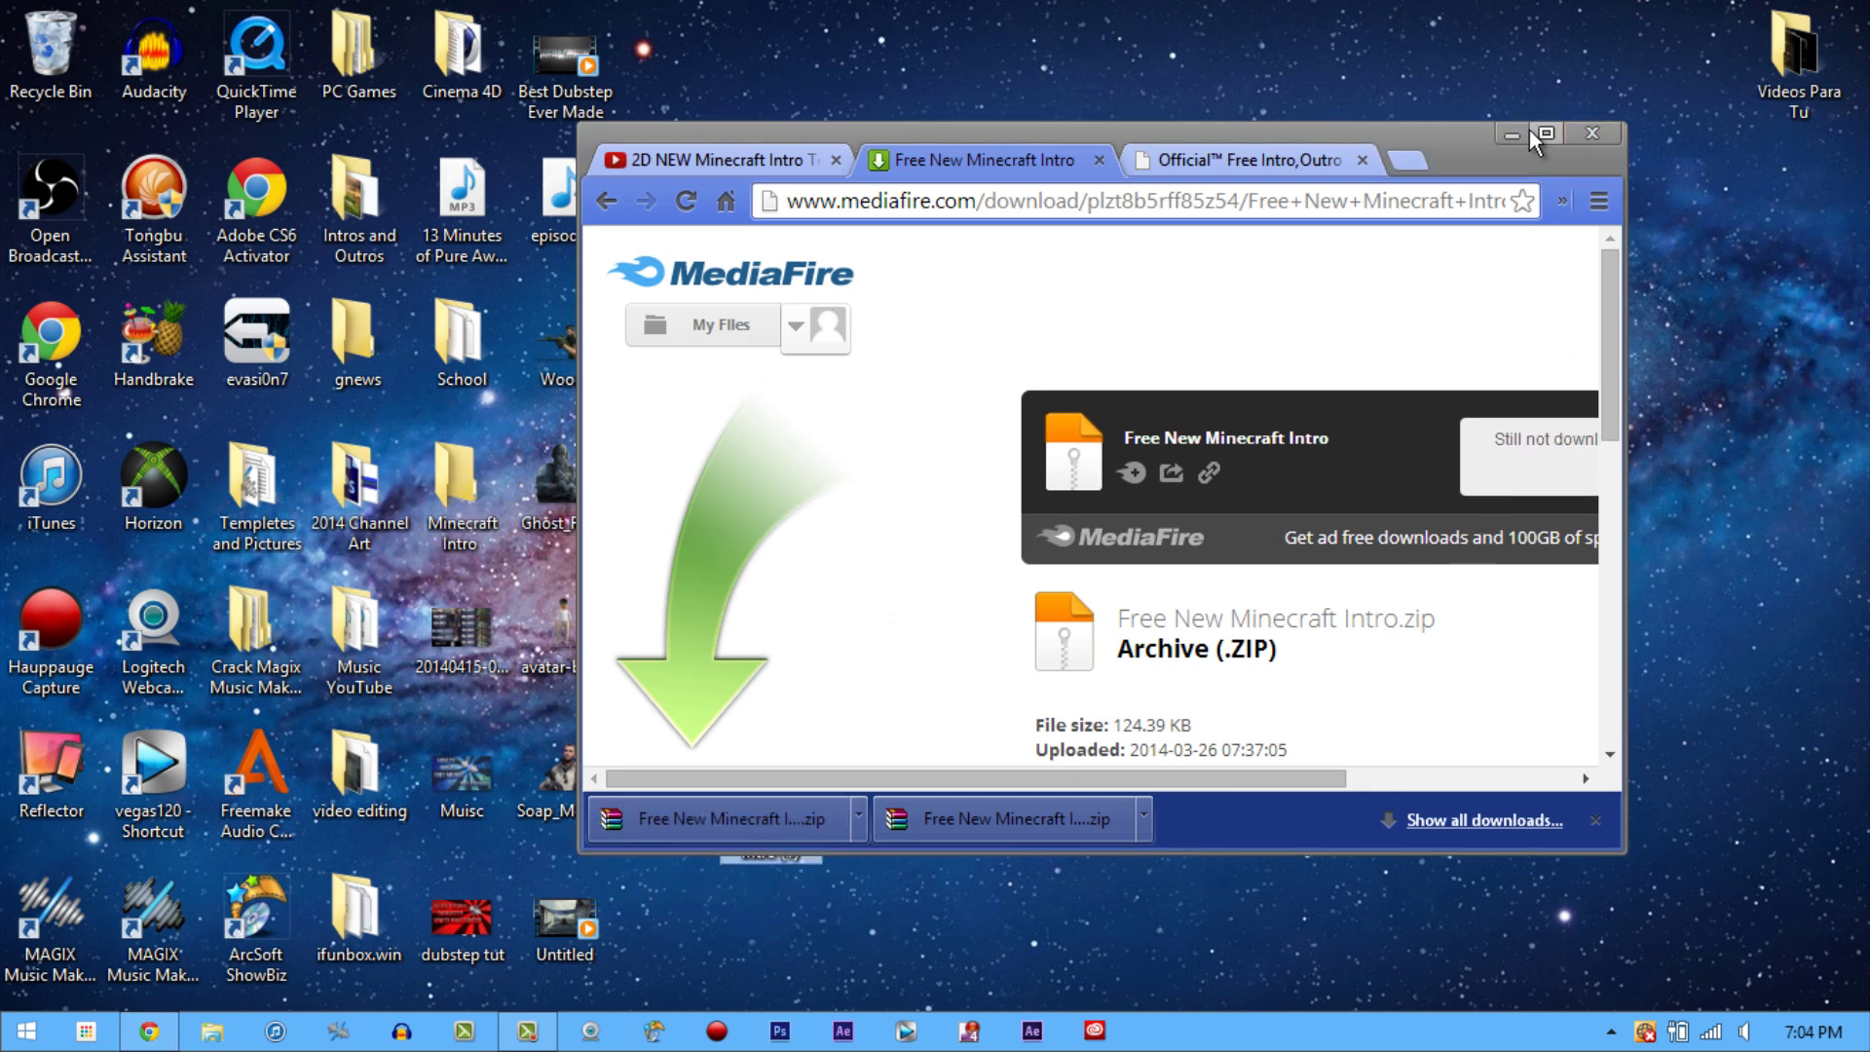
drag(1216, 157, 955, 159)
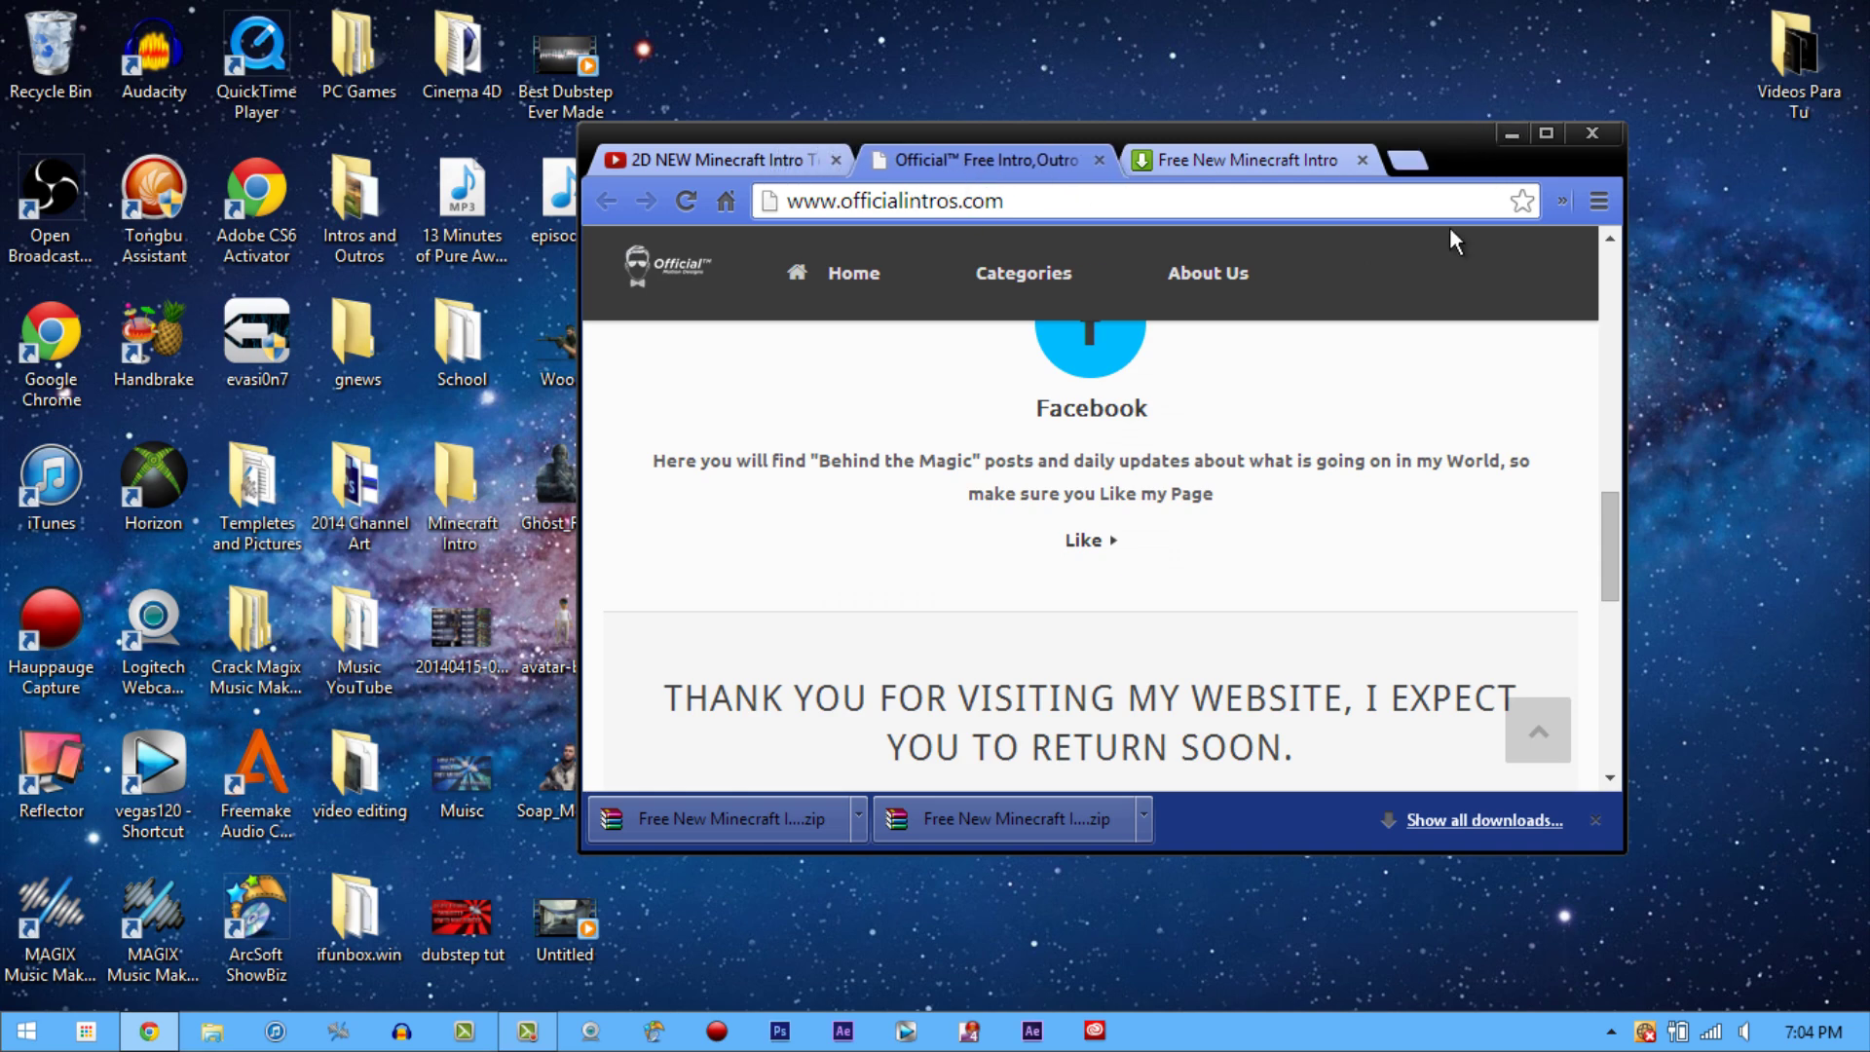
Step: Maximize Chrome and browse the officialintros.com website
click(1544, 135)
scroll(989, 331, up, 10)
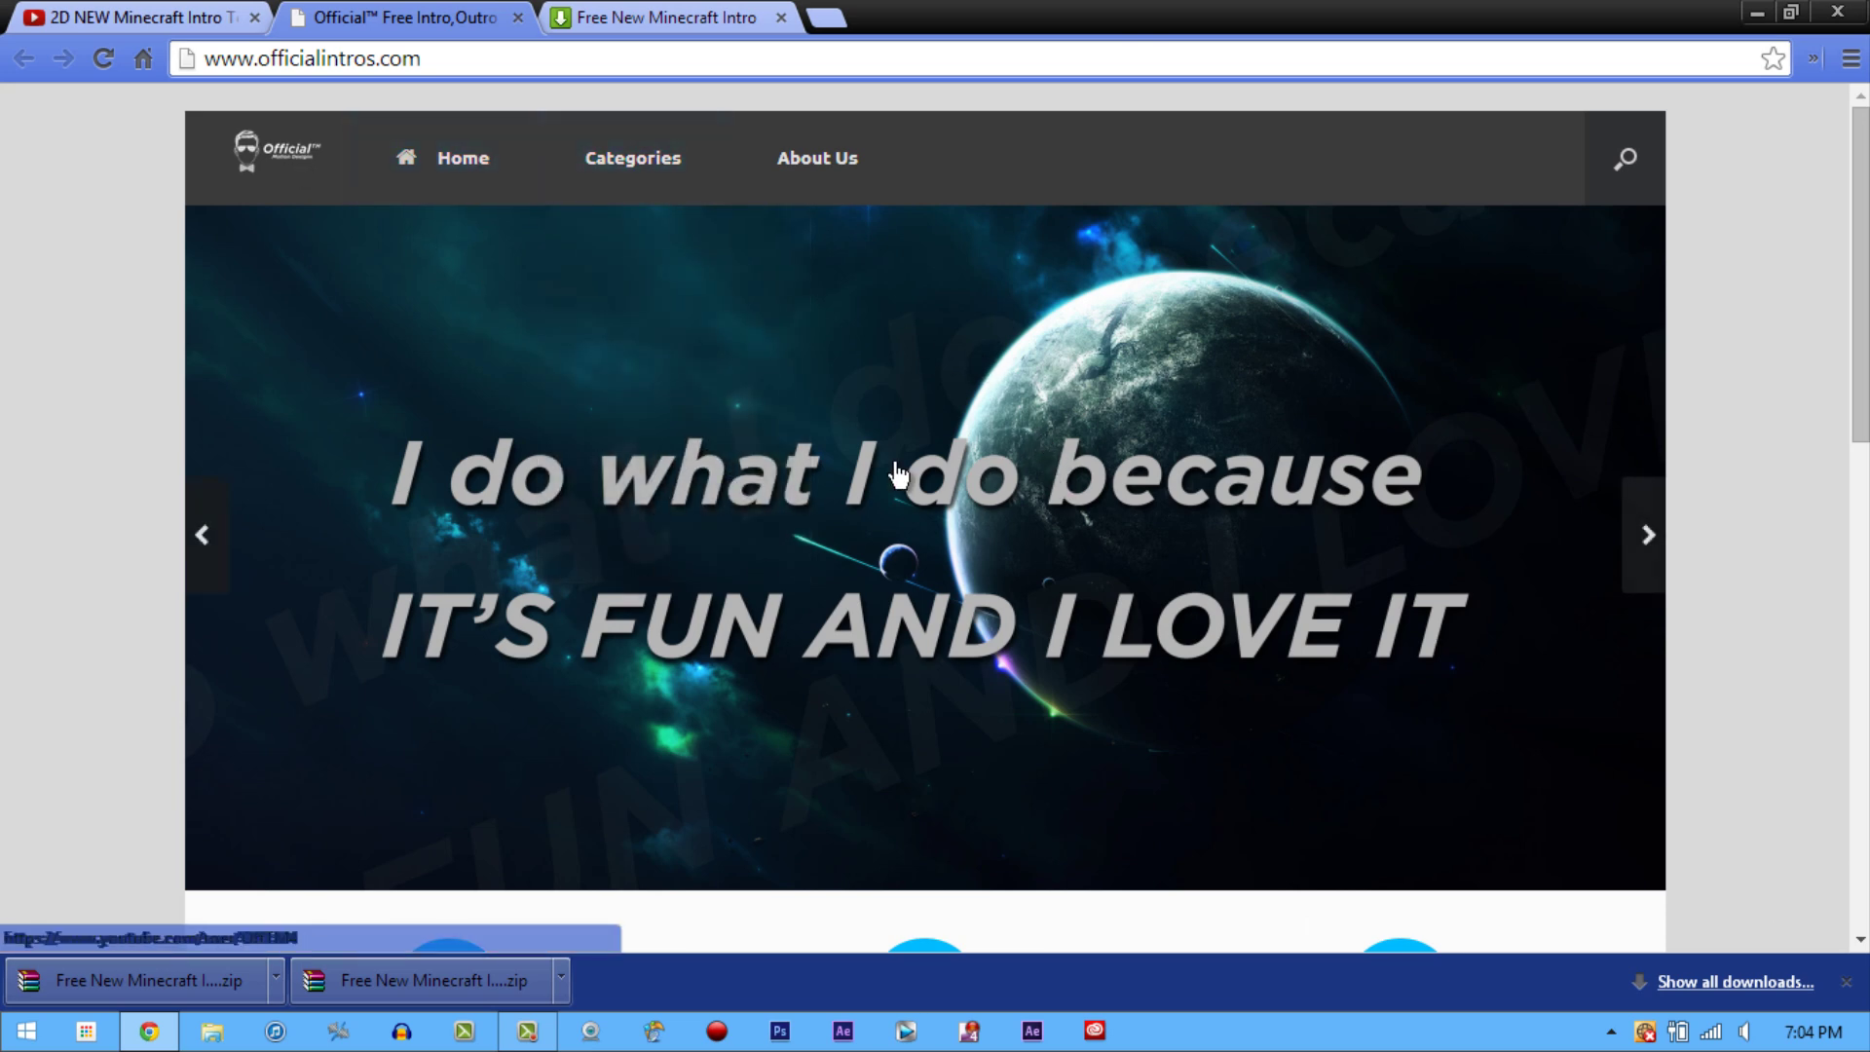
scroll(829, 443, down, 15)
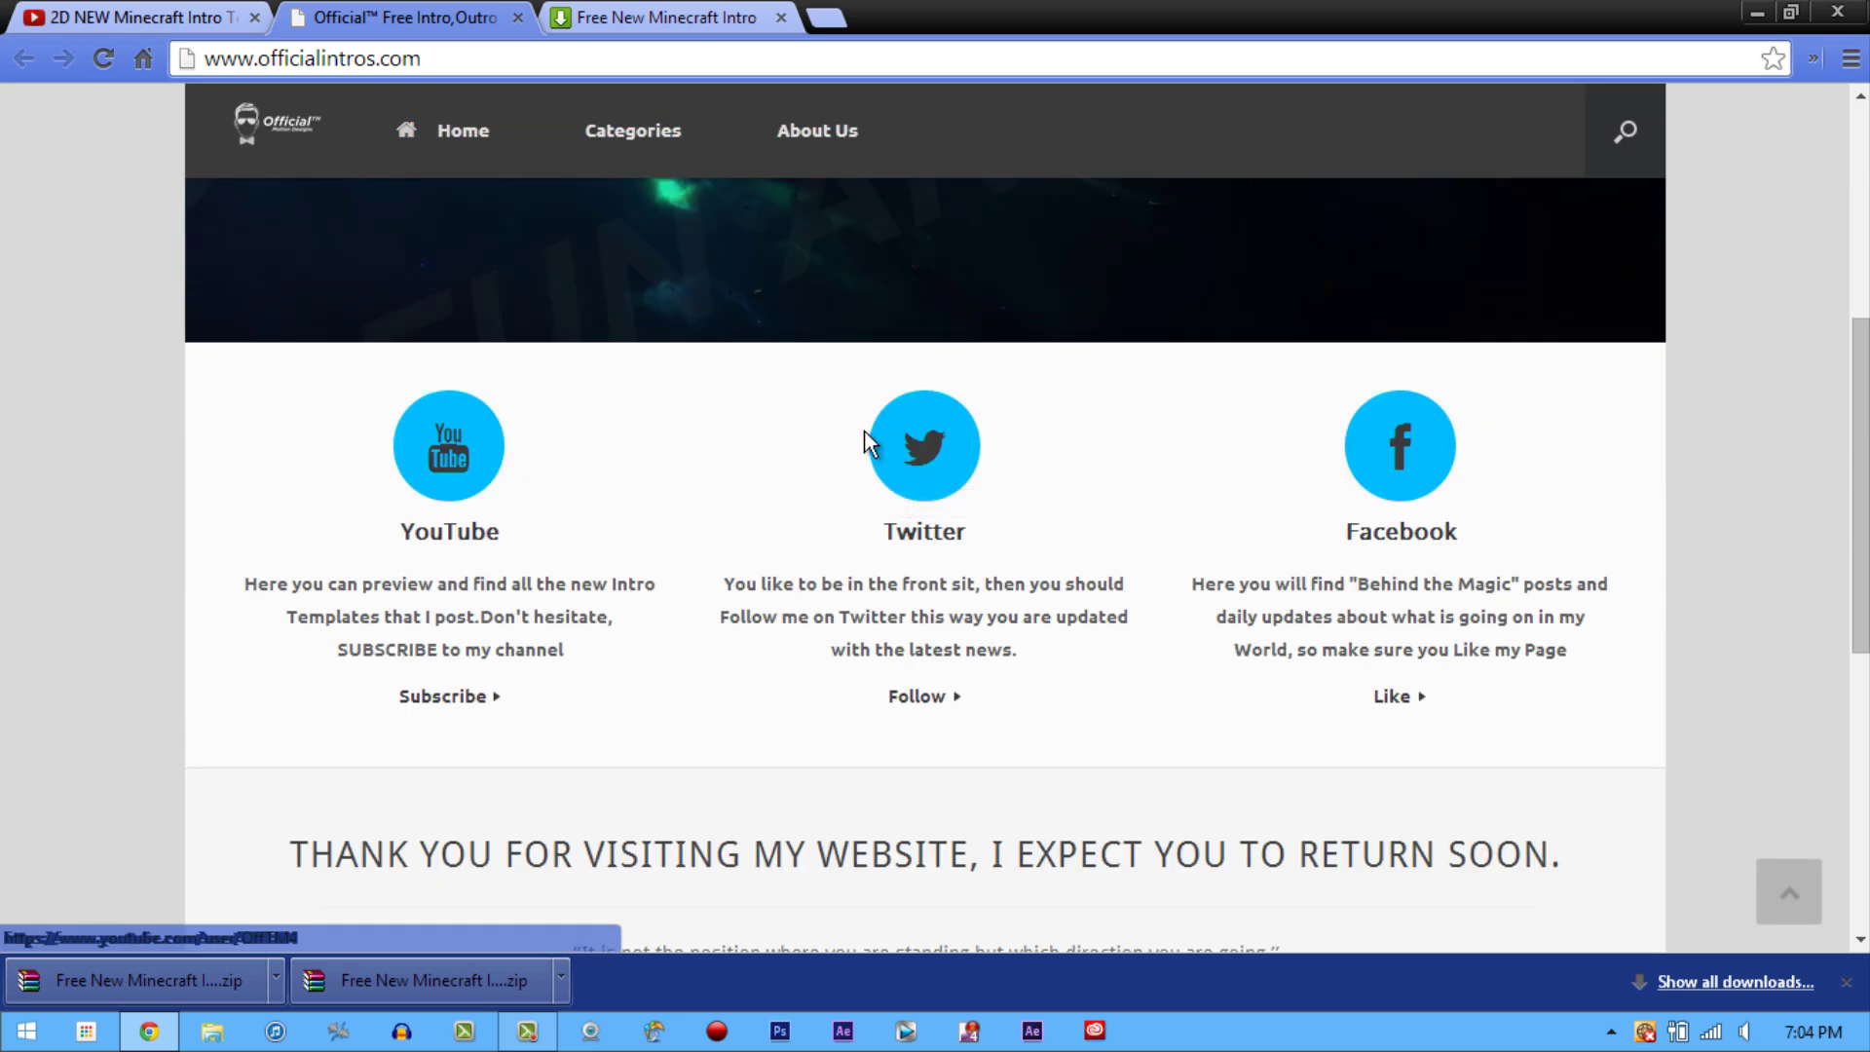
scroll(889, 438, up, 15)
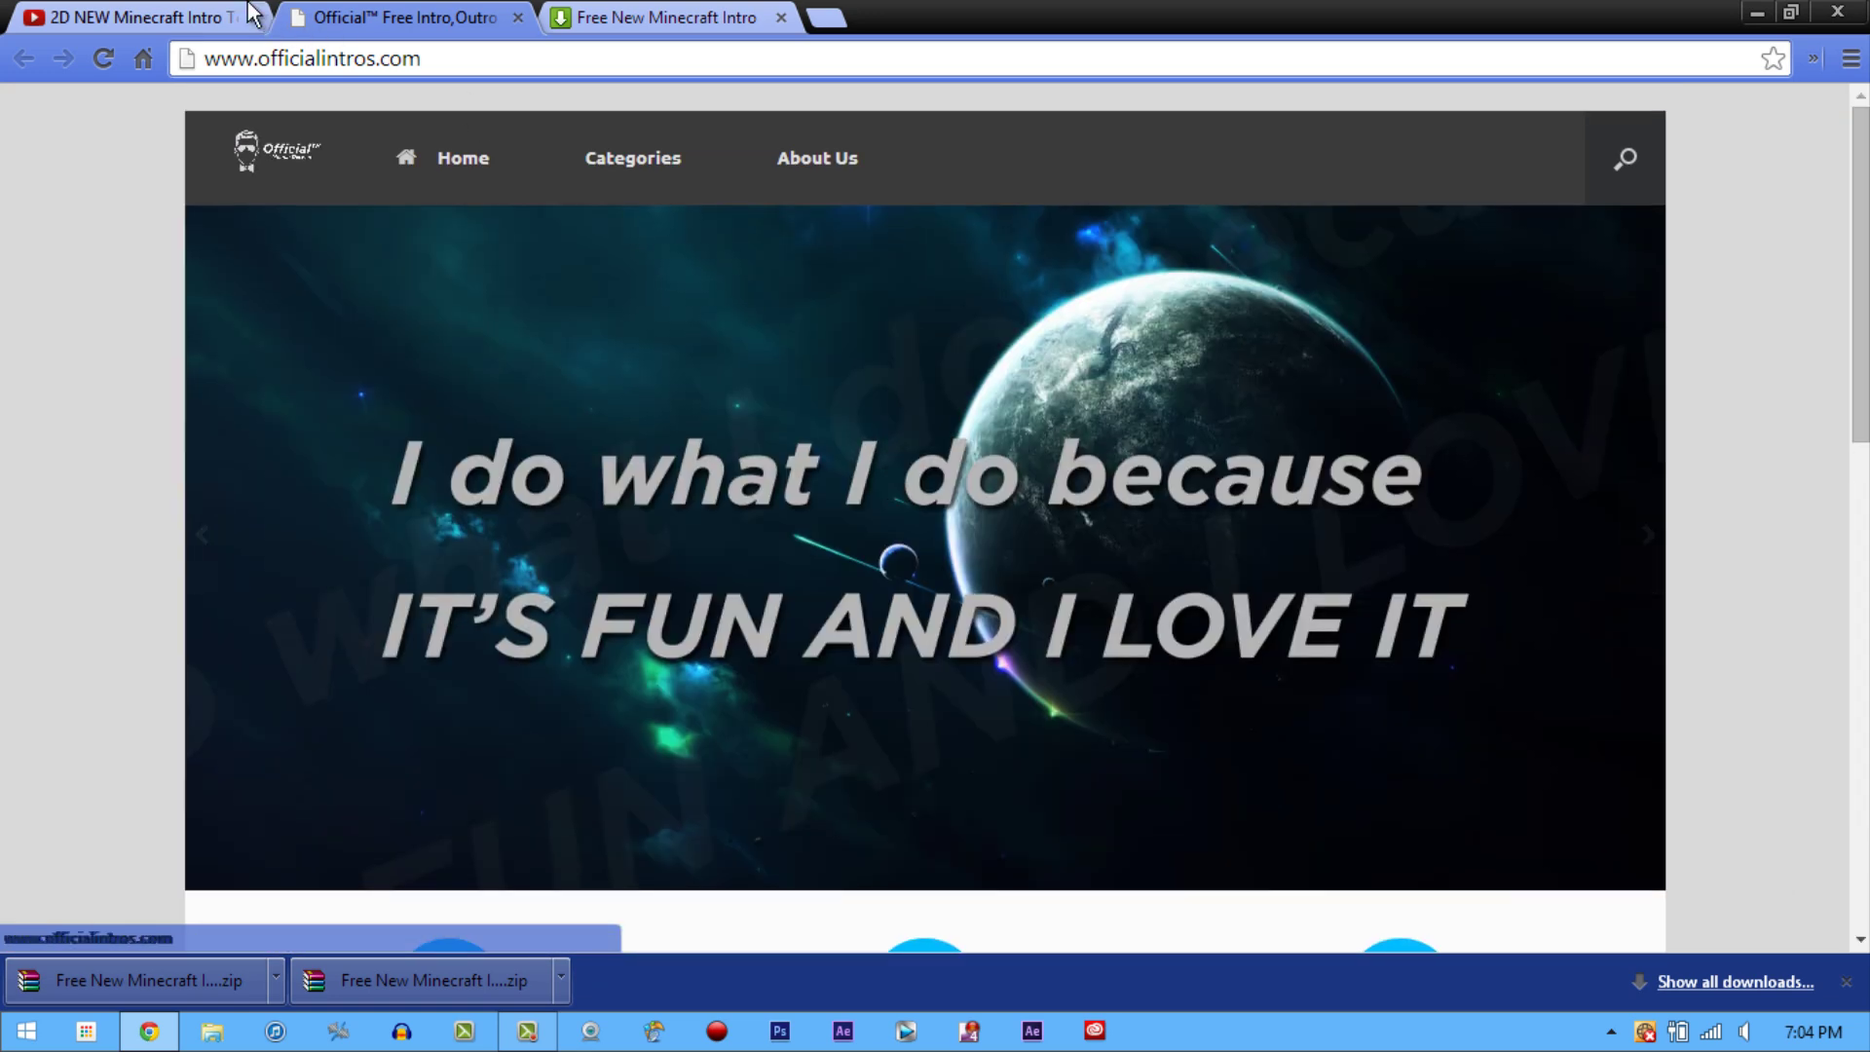
Step: Visit the uploader's YouTube channel, then minimize Chrome and move the zip to the top icon row
click(886, 441)
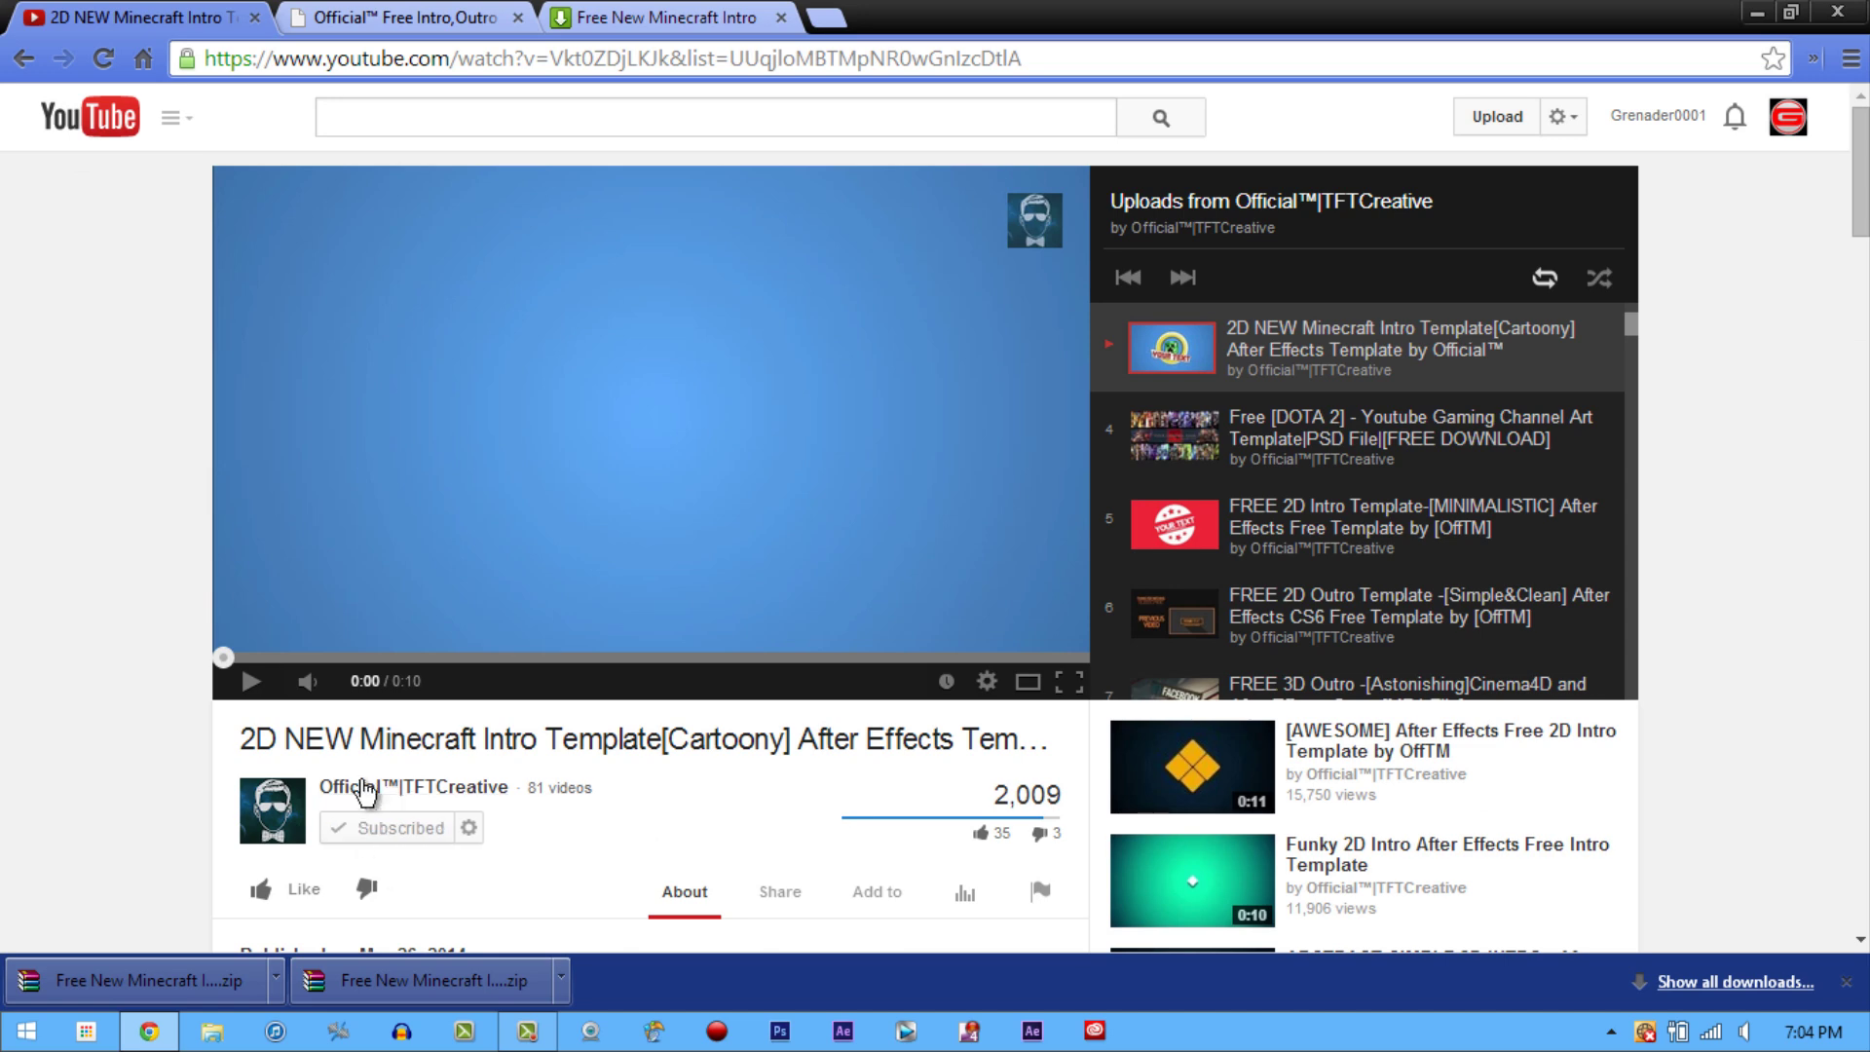
click(360, 786)
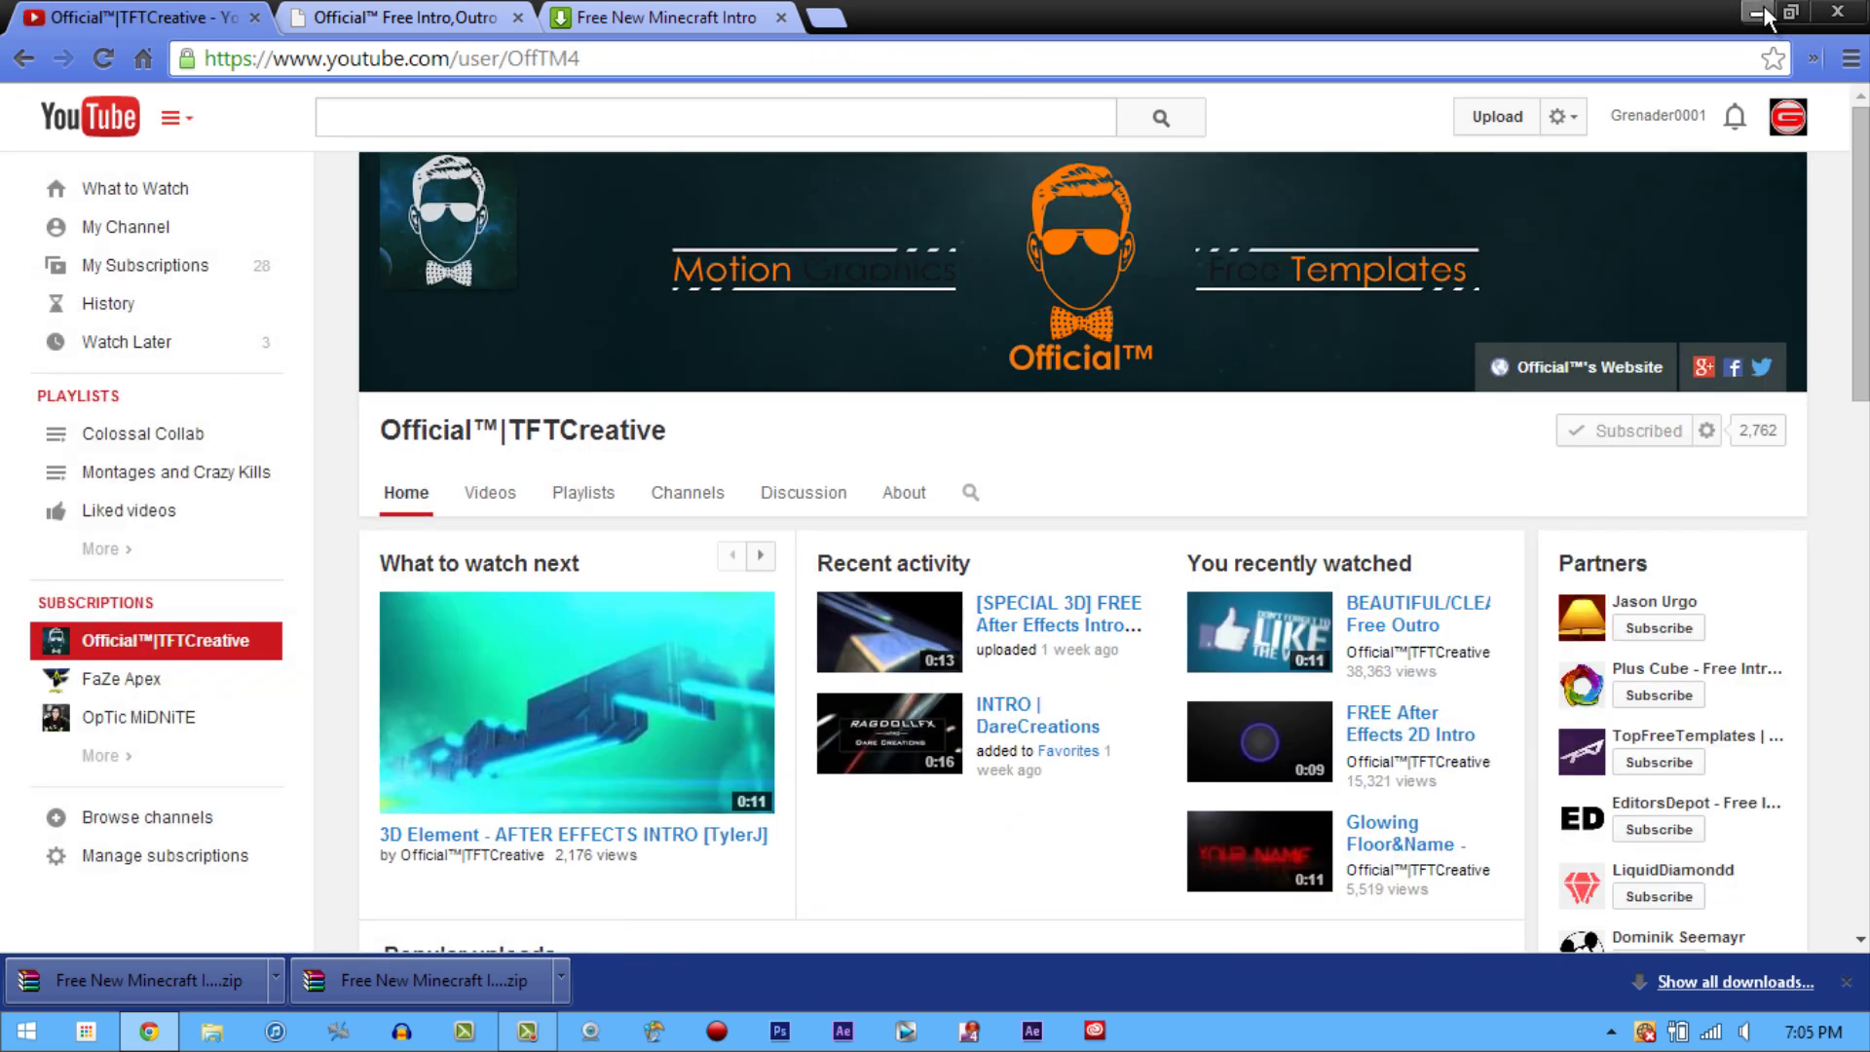
click(1758, 14)
drag(806, 751, 681, 73)
Step: Extract the zip to Free New Minecraft Intro (1) and open its CS6 .aep project
right_click(674, 50)
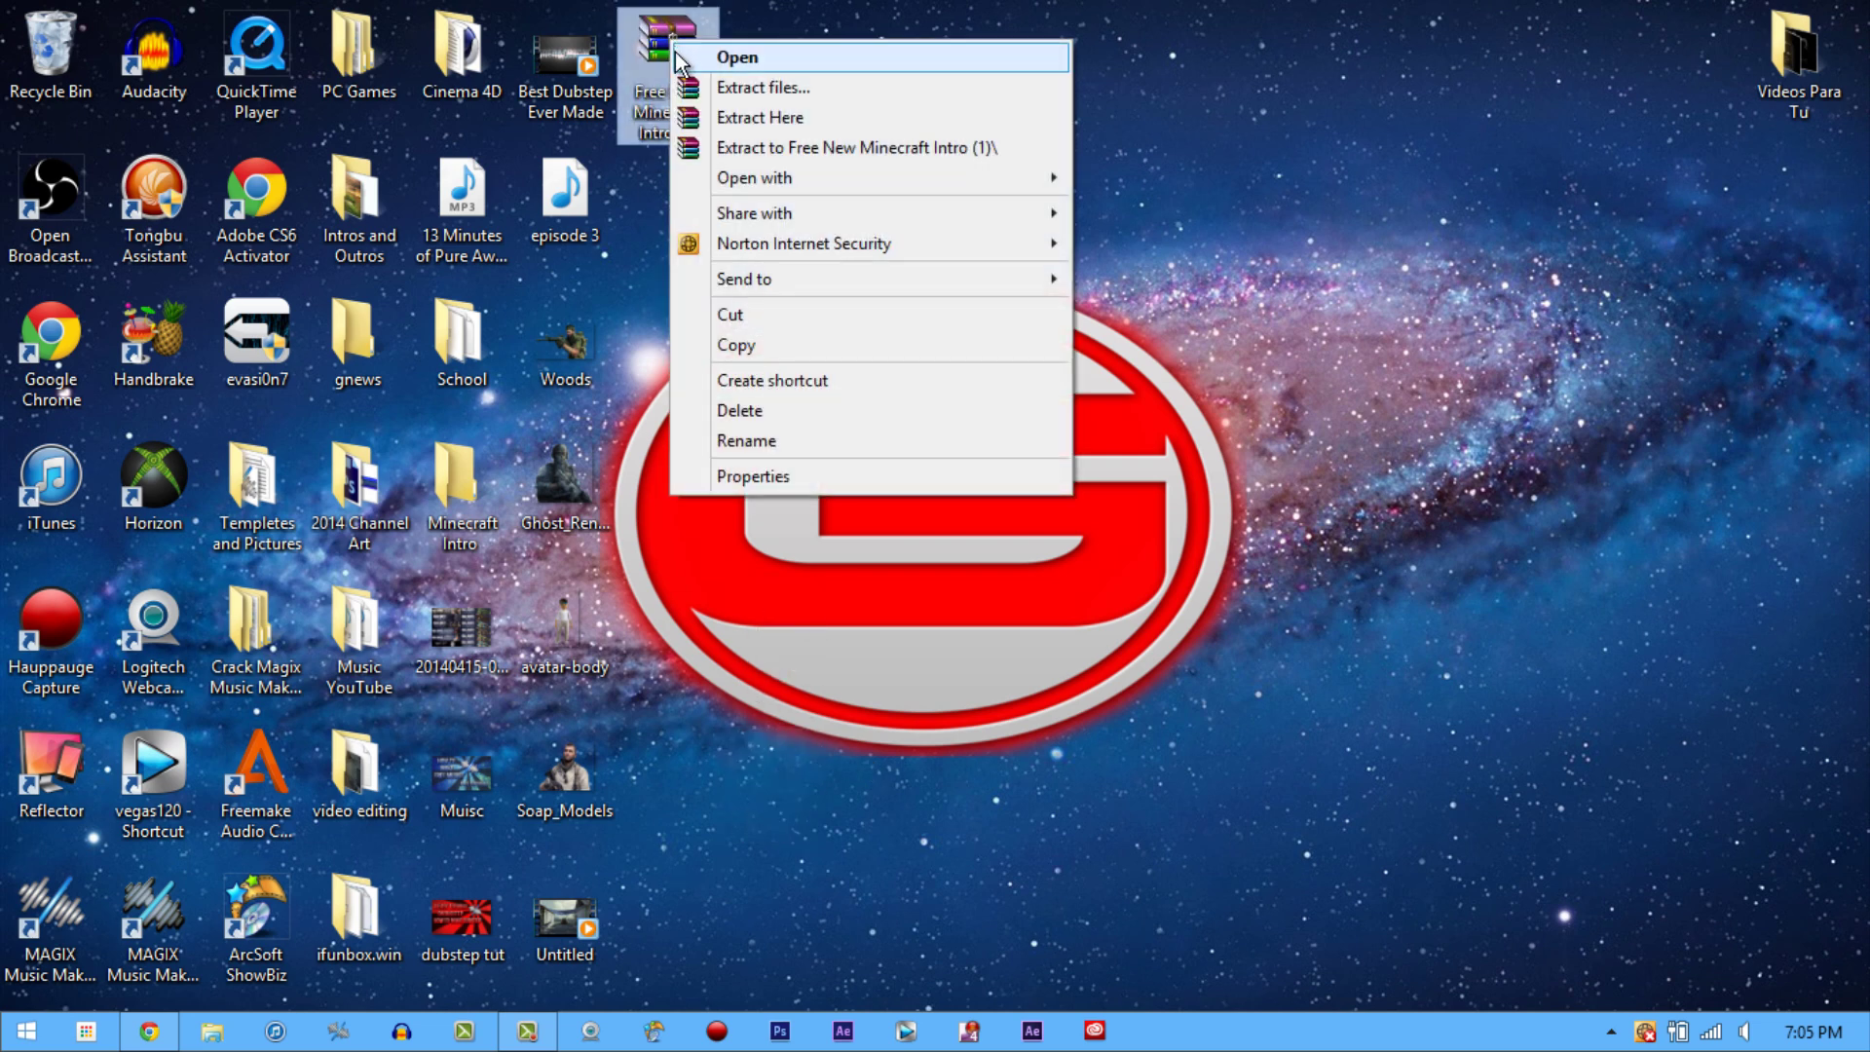
click(734, 144)
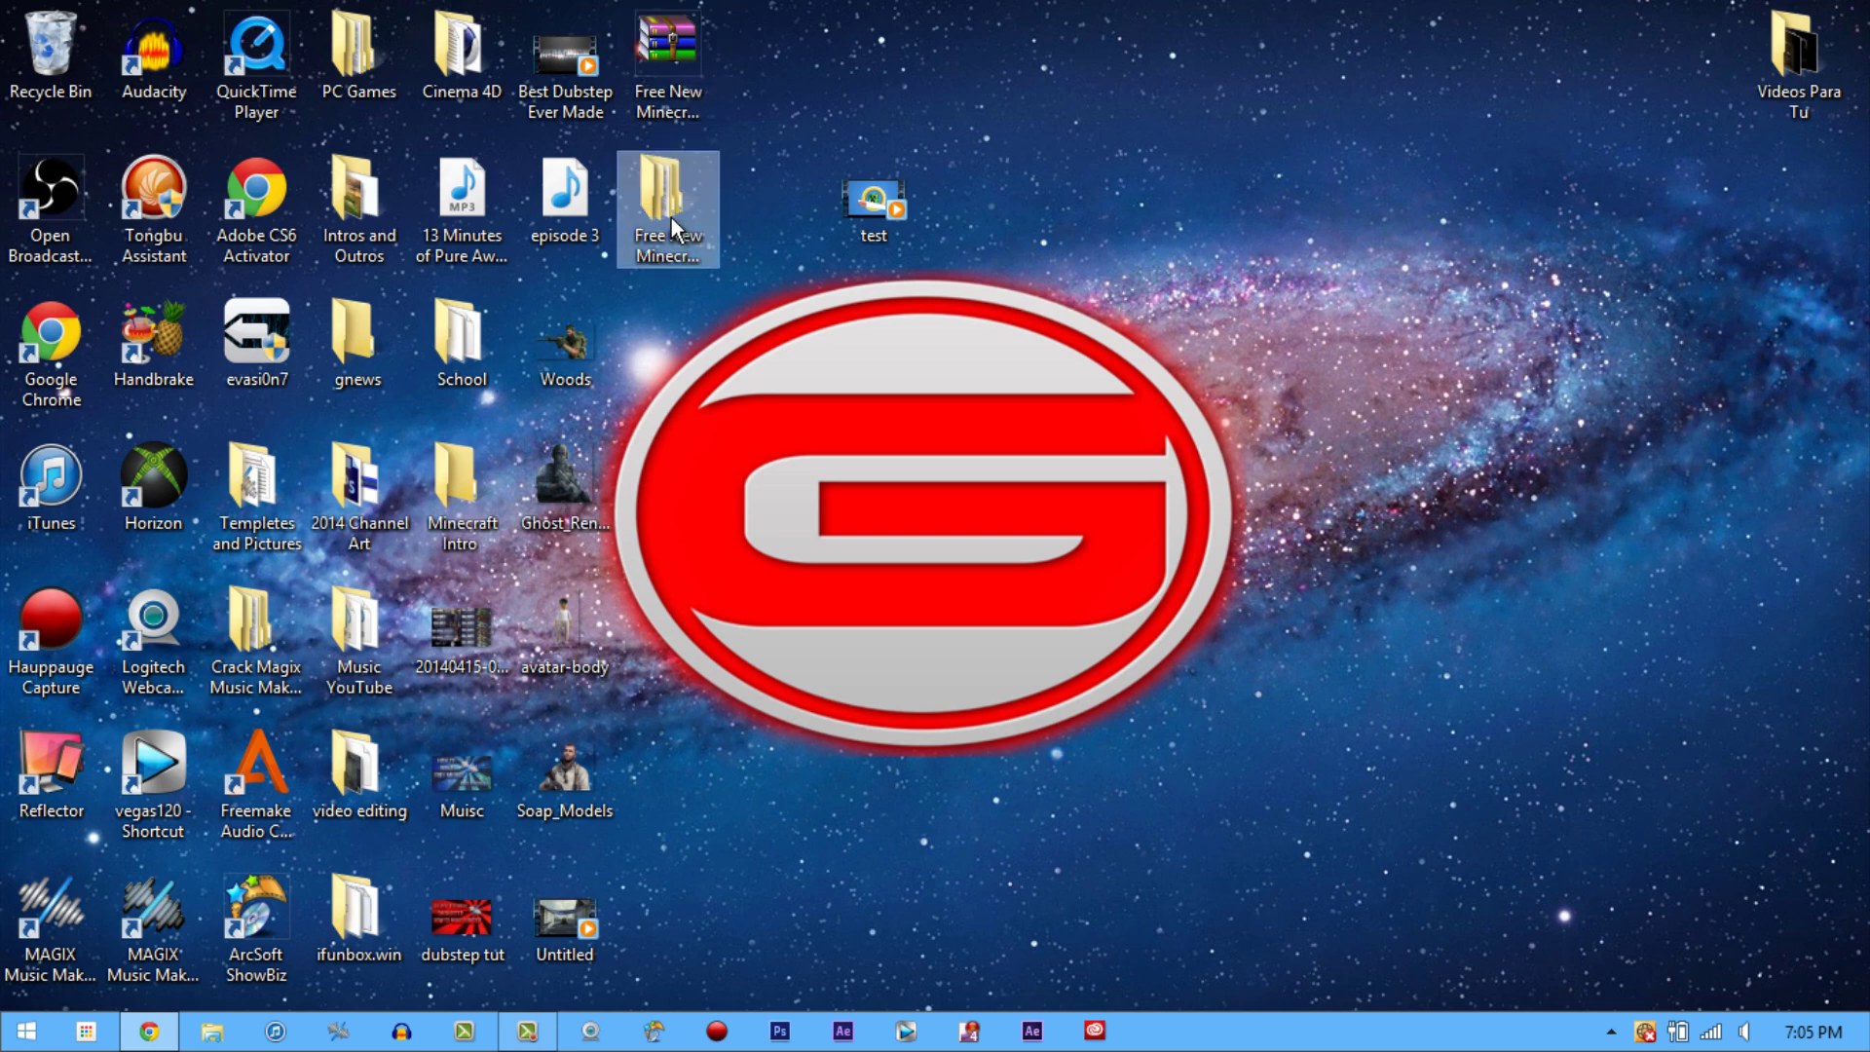
double_click(672, 222)
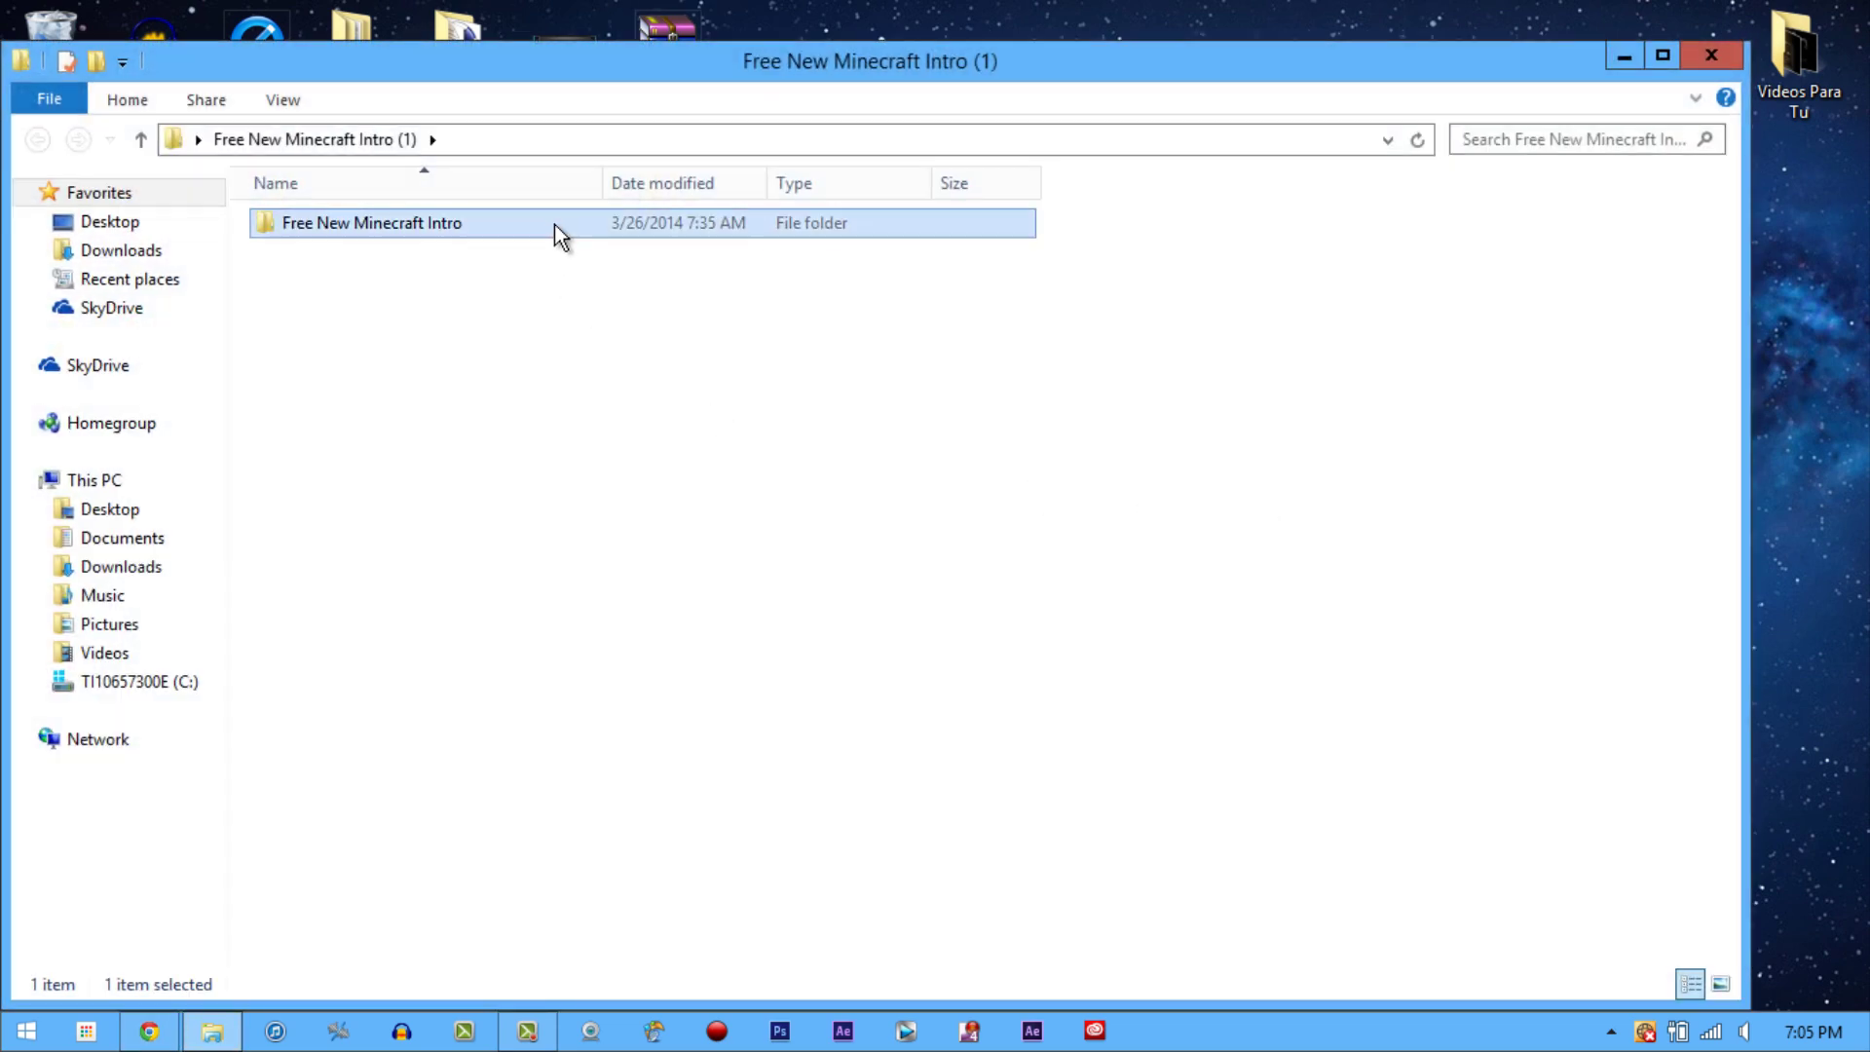
double_click(553, 226)
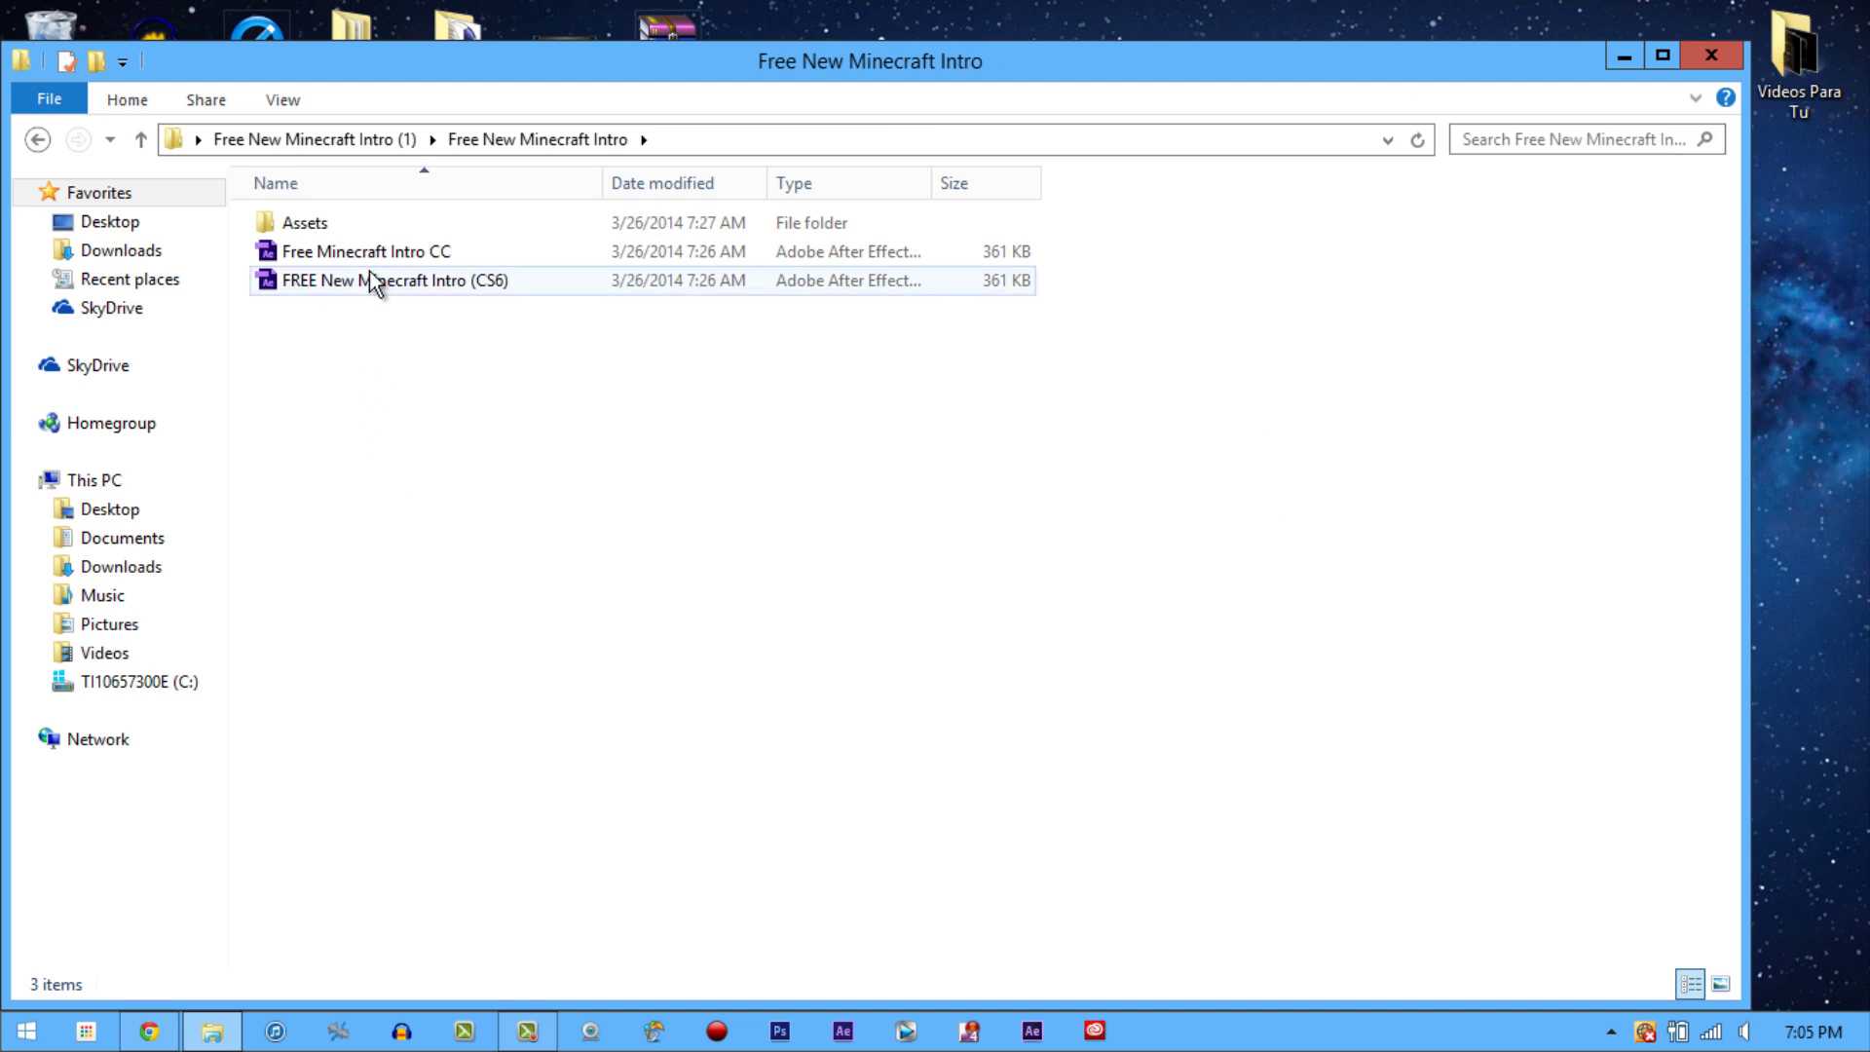
drag(313, 284, 504, 382)
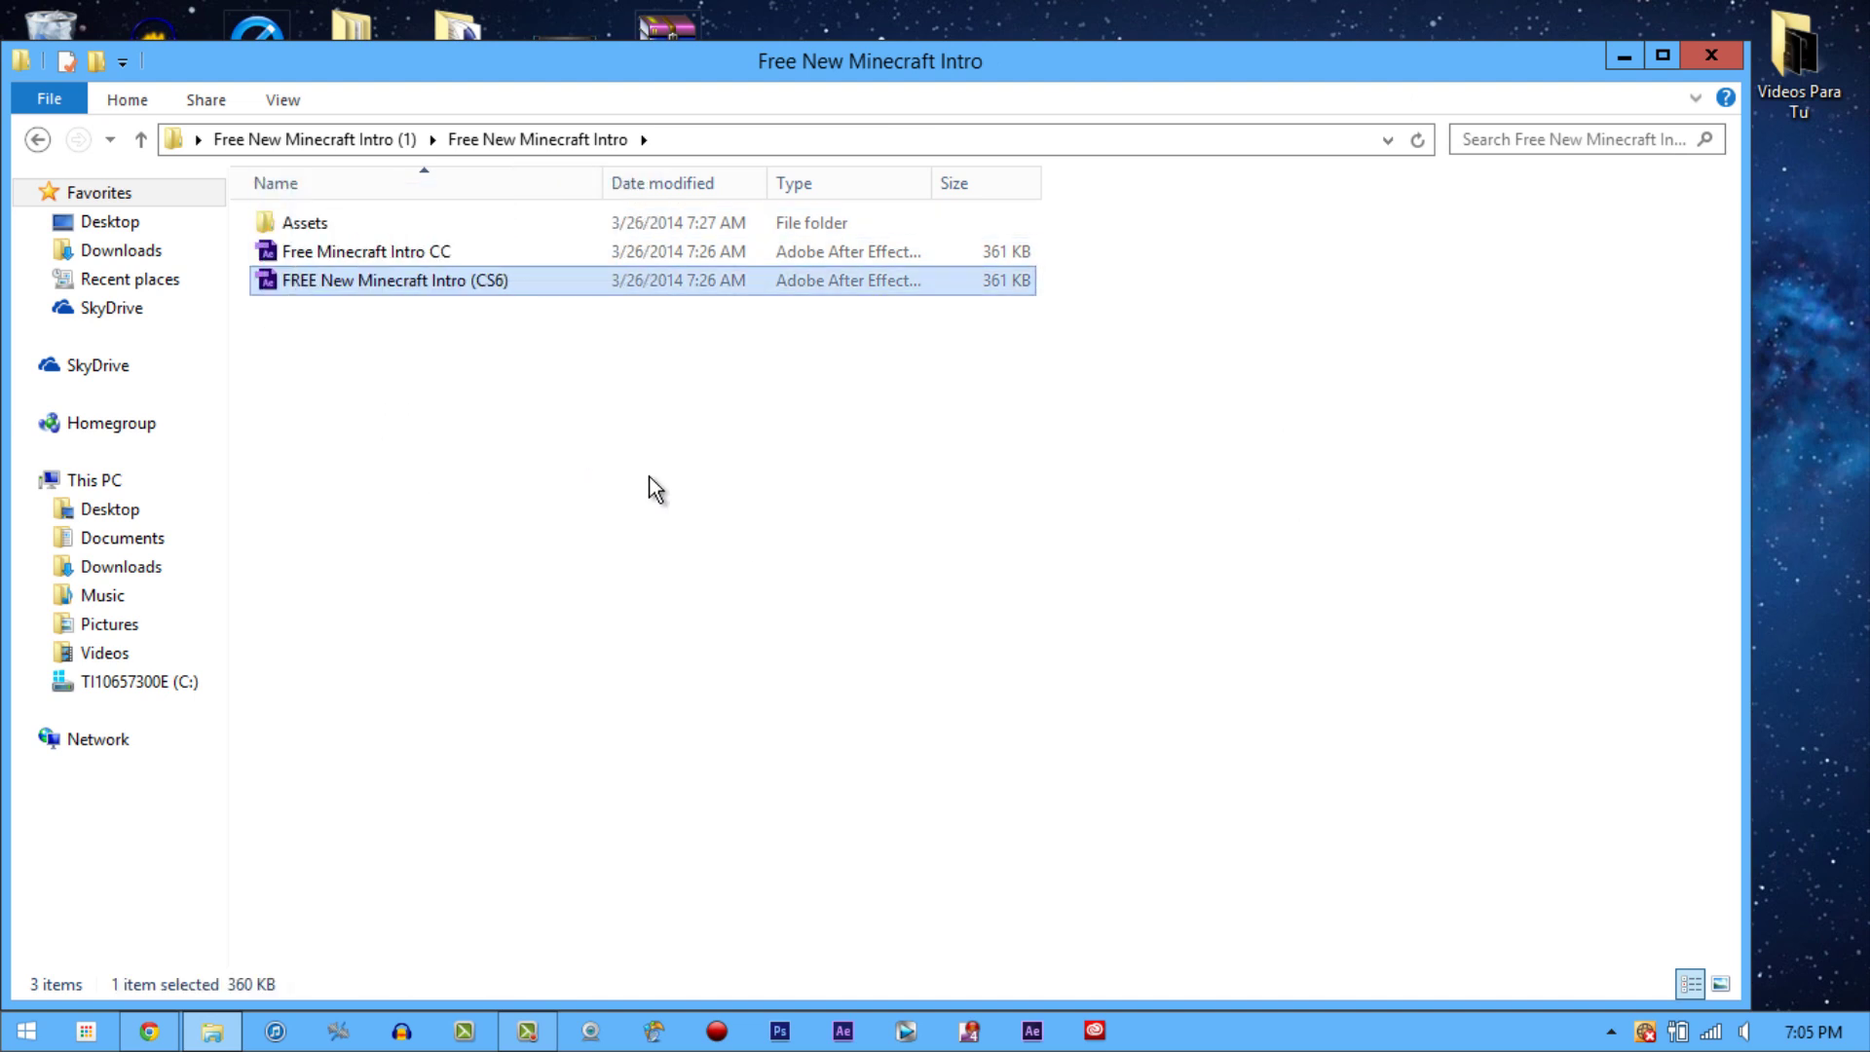
double_click(409, 279)
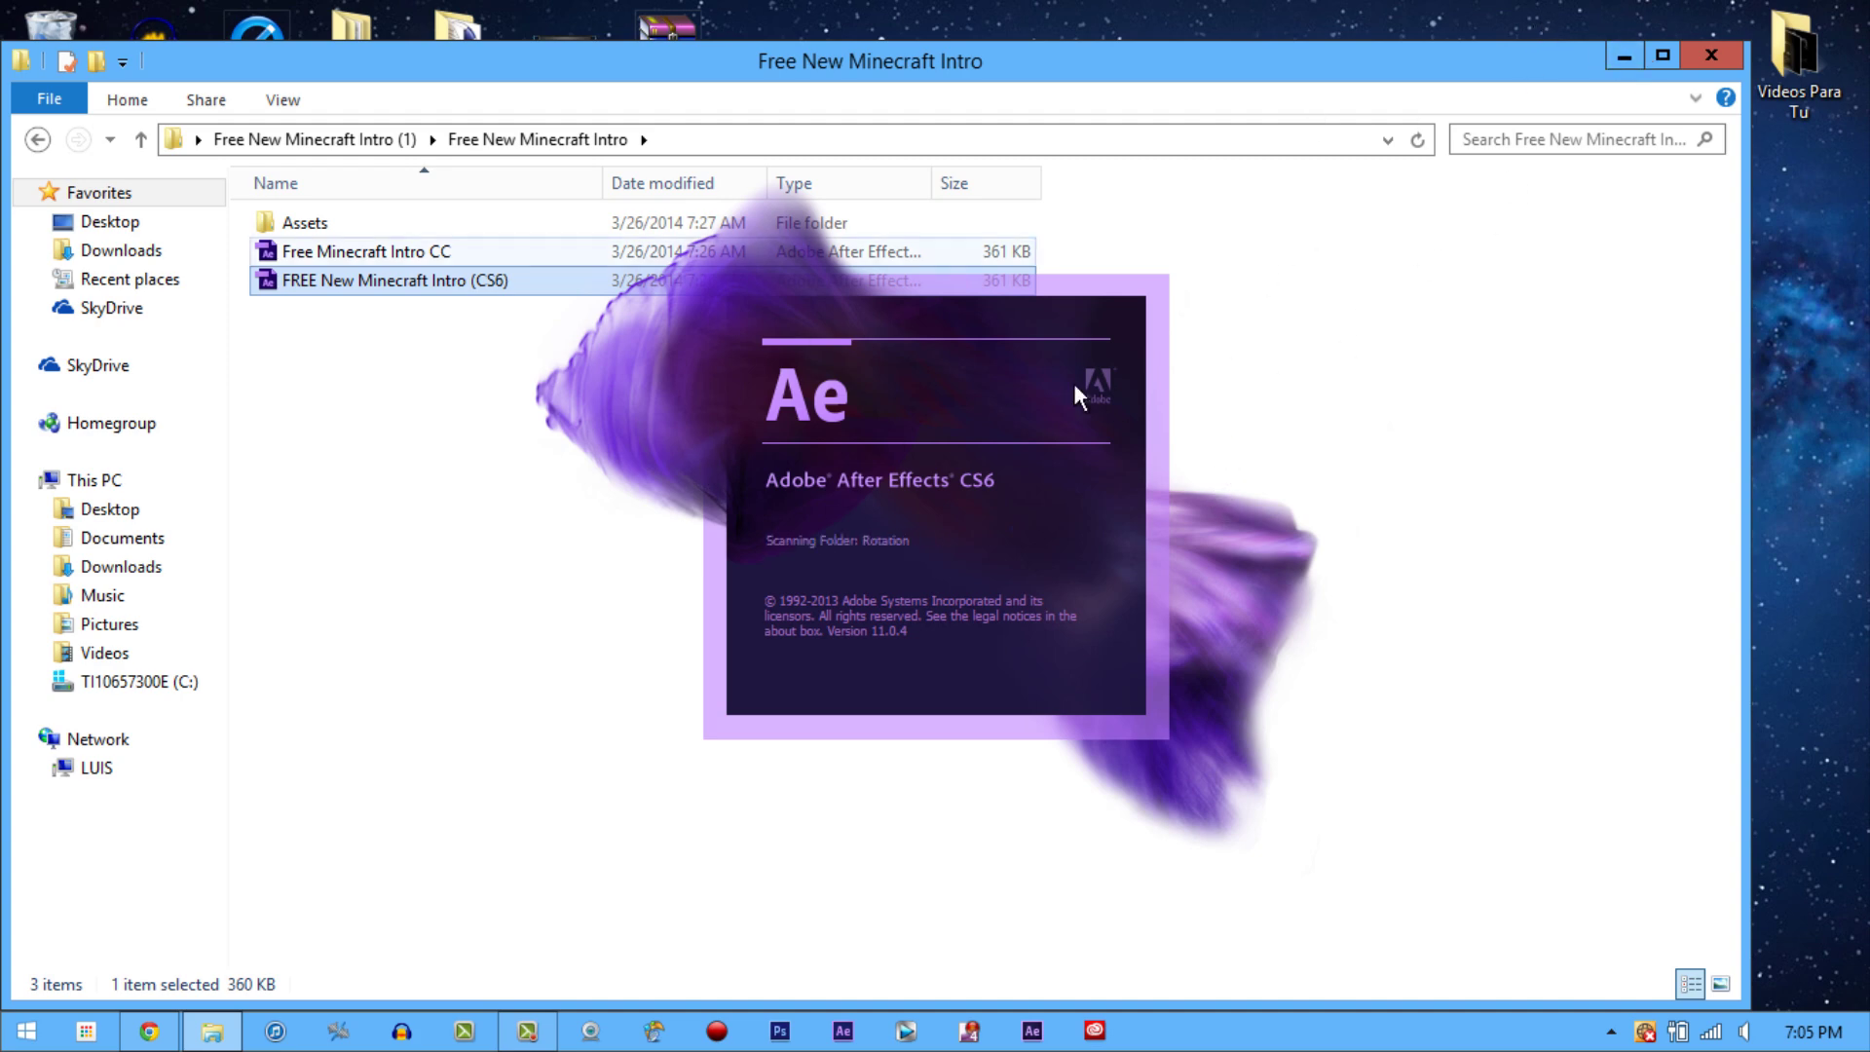
Step: Dismiss the missing-file warning, rewind Main Comp, zoom to 25% and select CHANGE TEXT HERE
click(1622, 62)
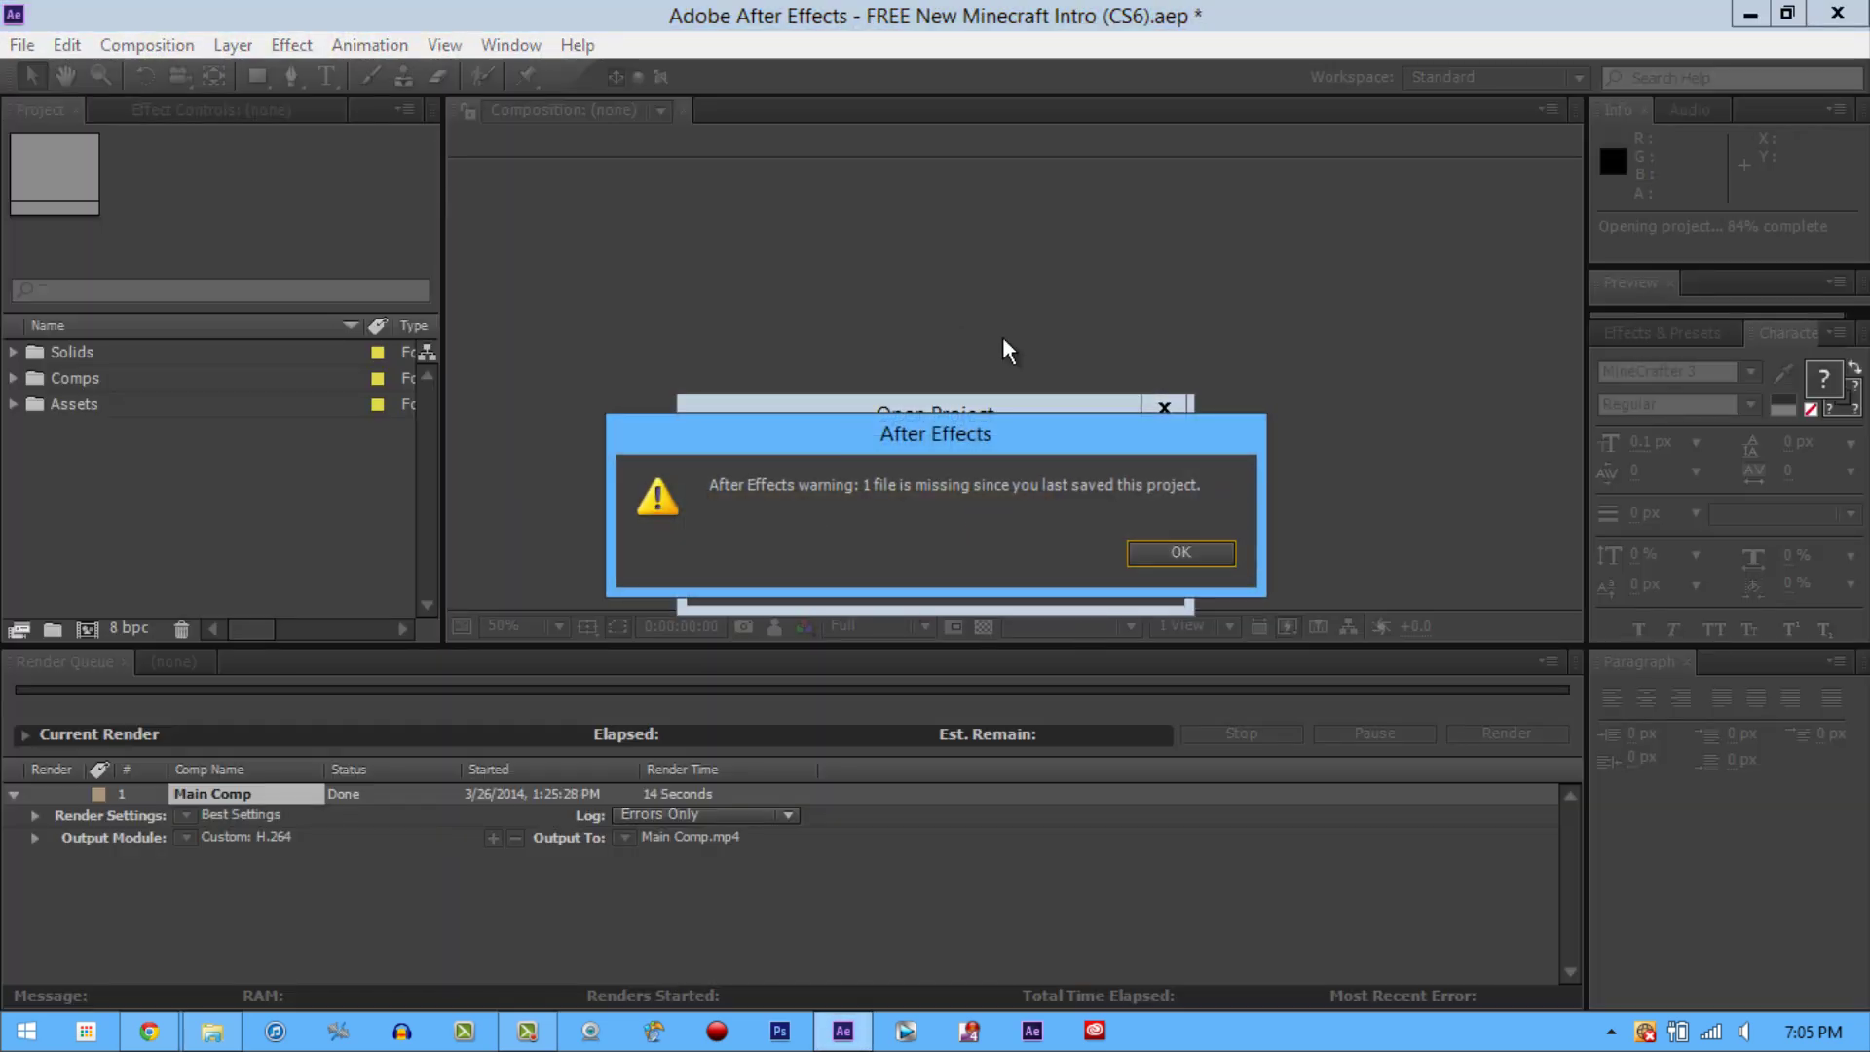
click(1170, 553)
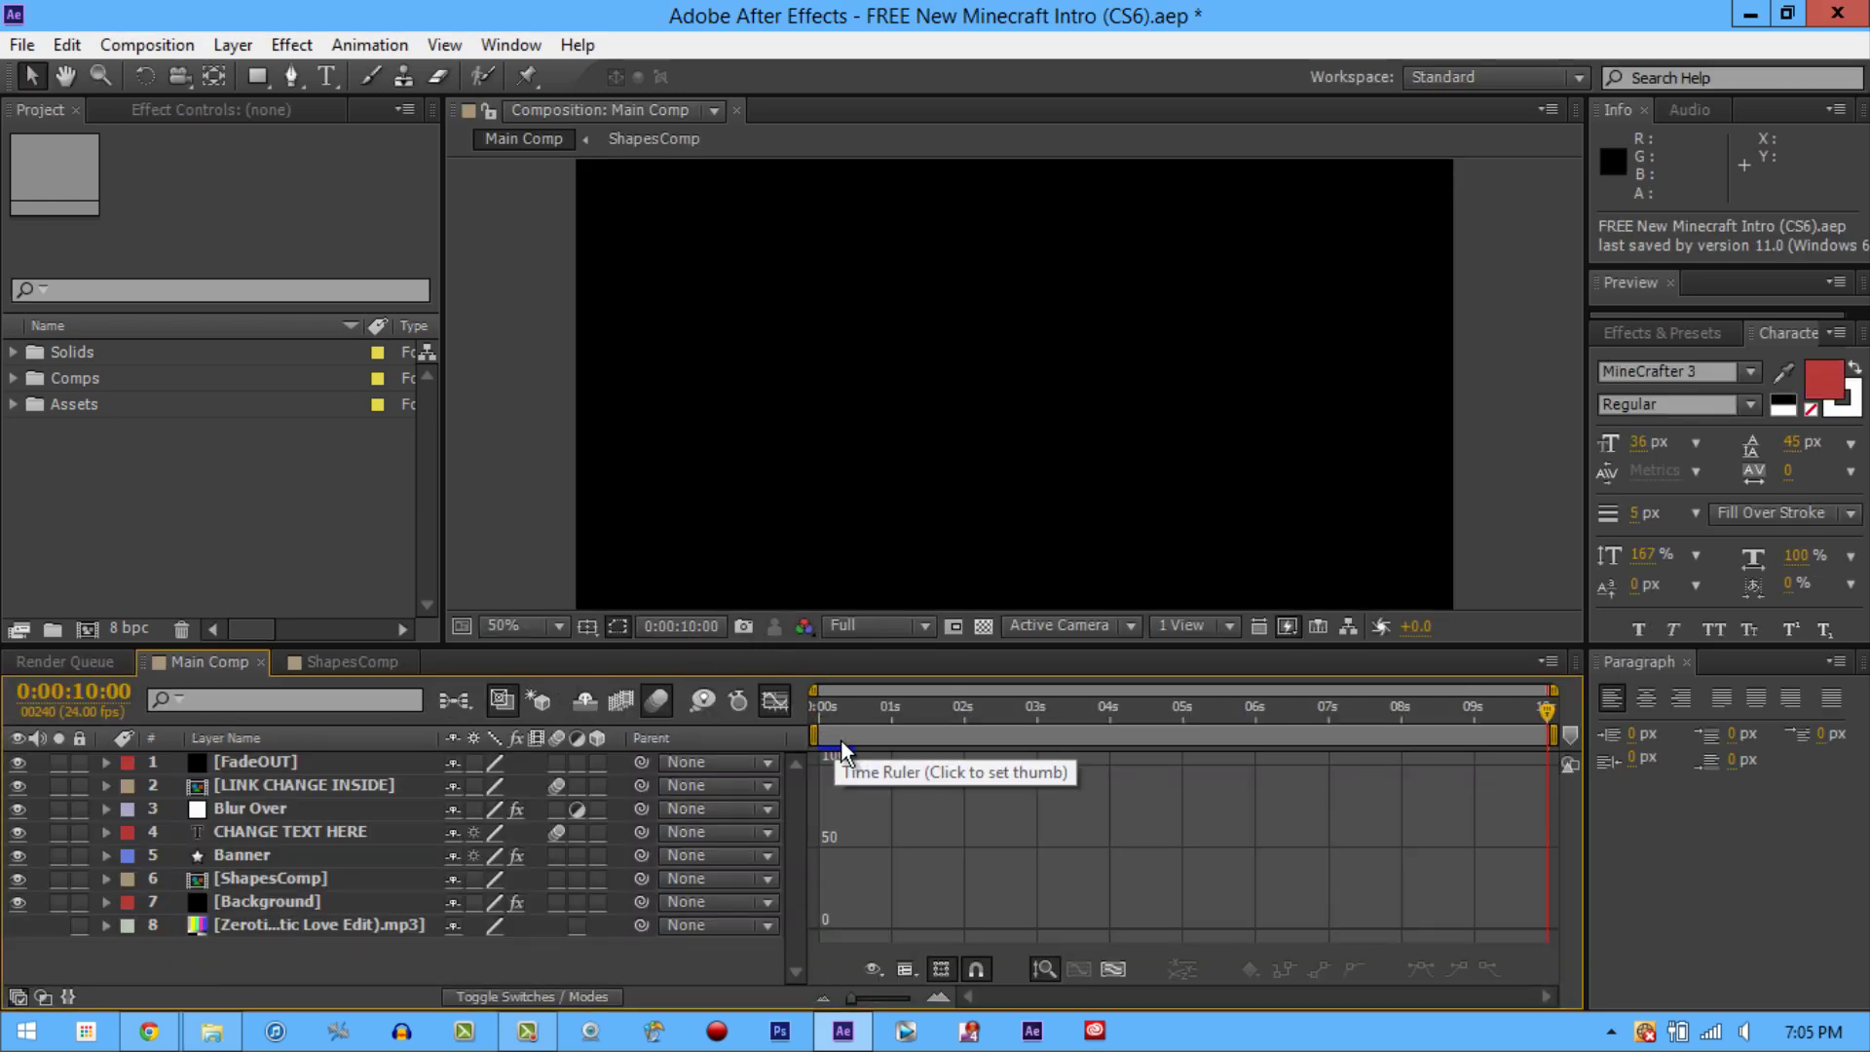
drag(1546, 712, 1245, 700)
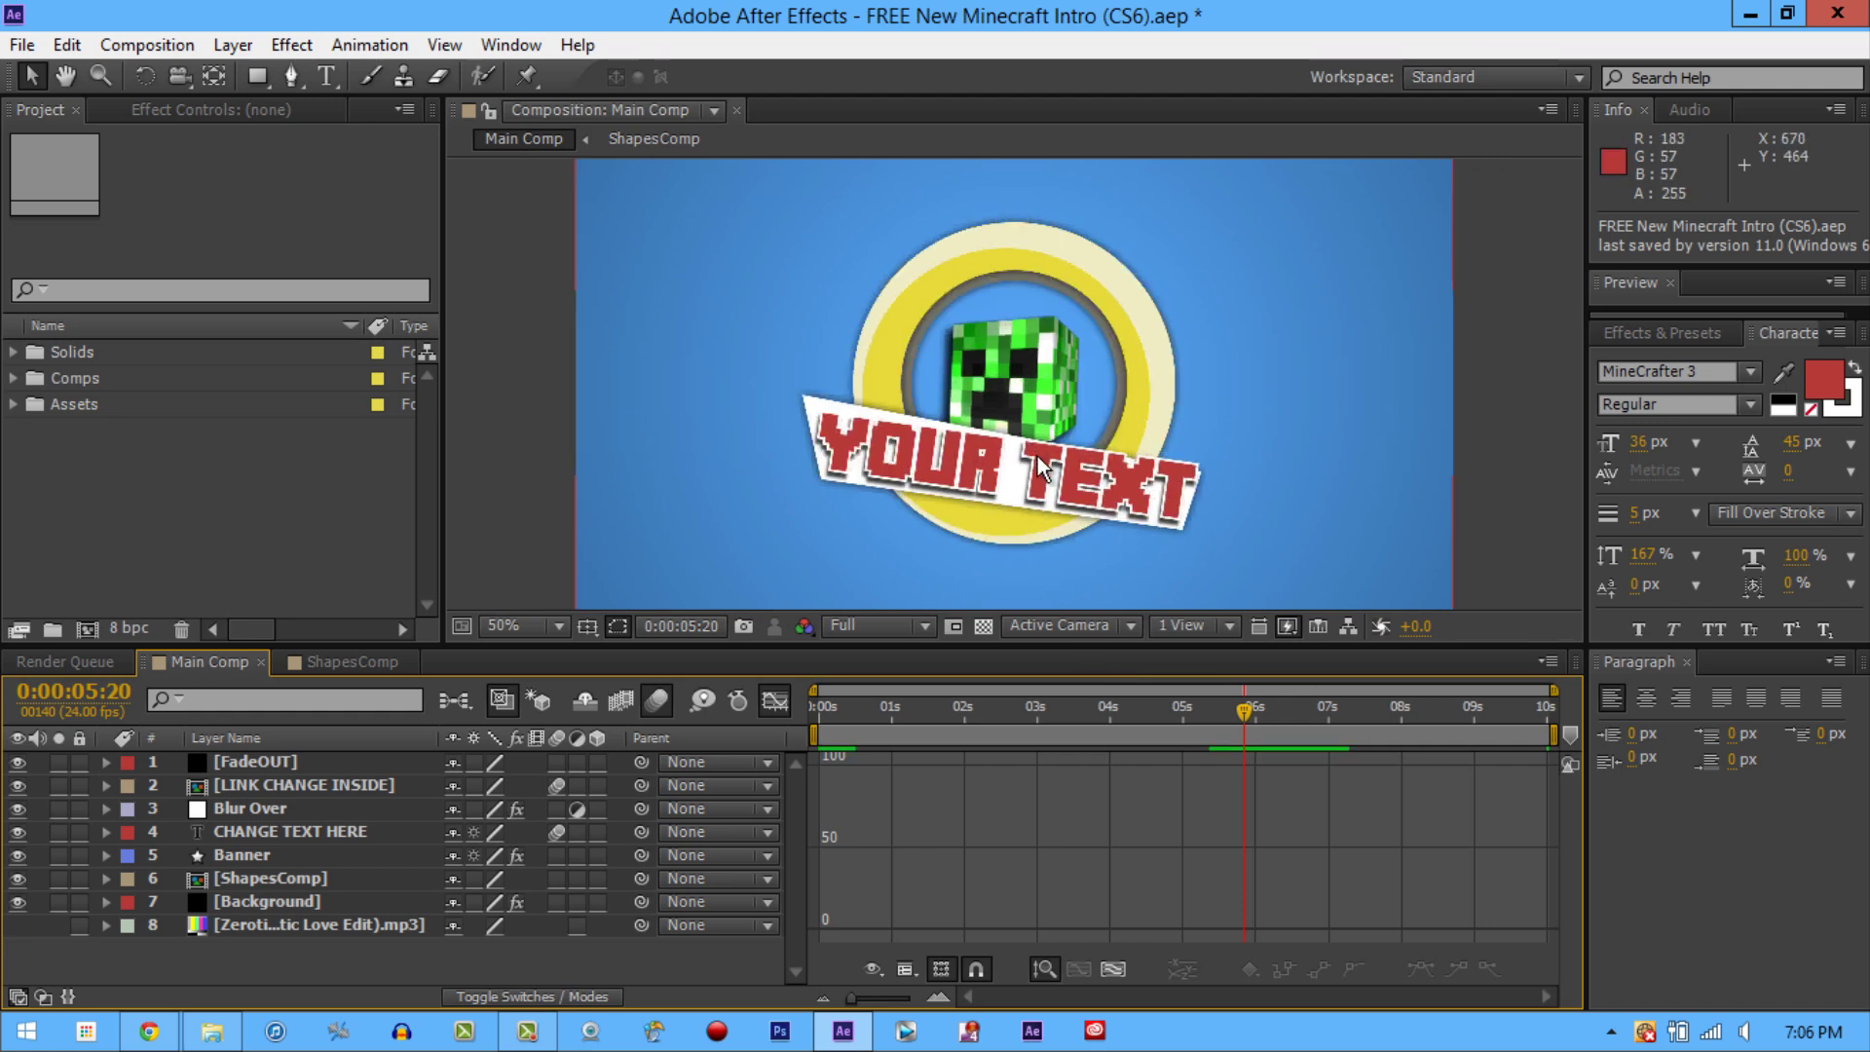
key(comma)
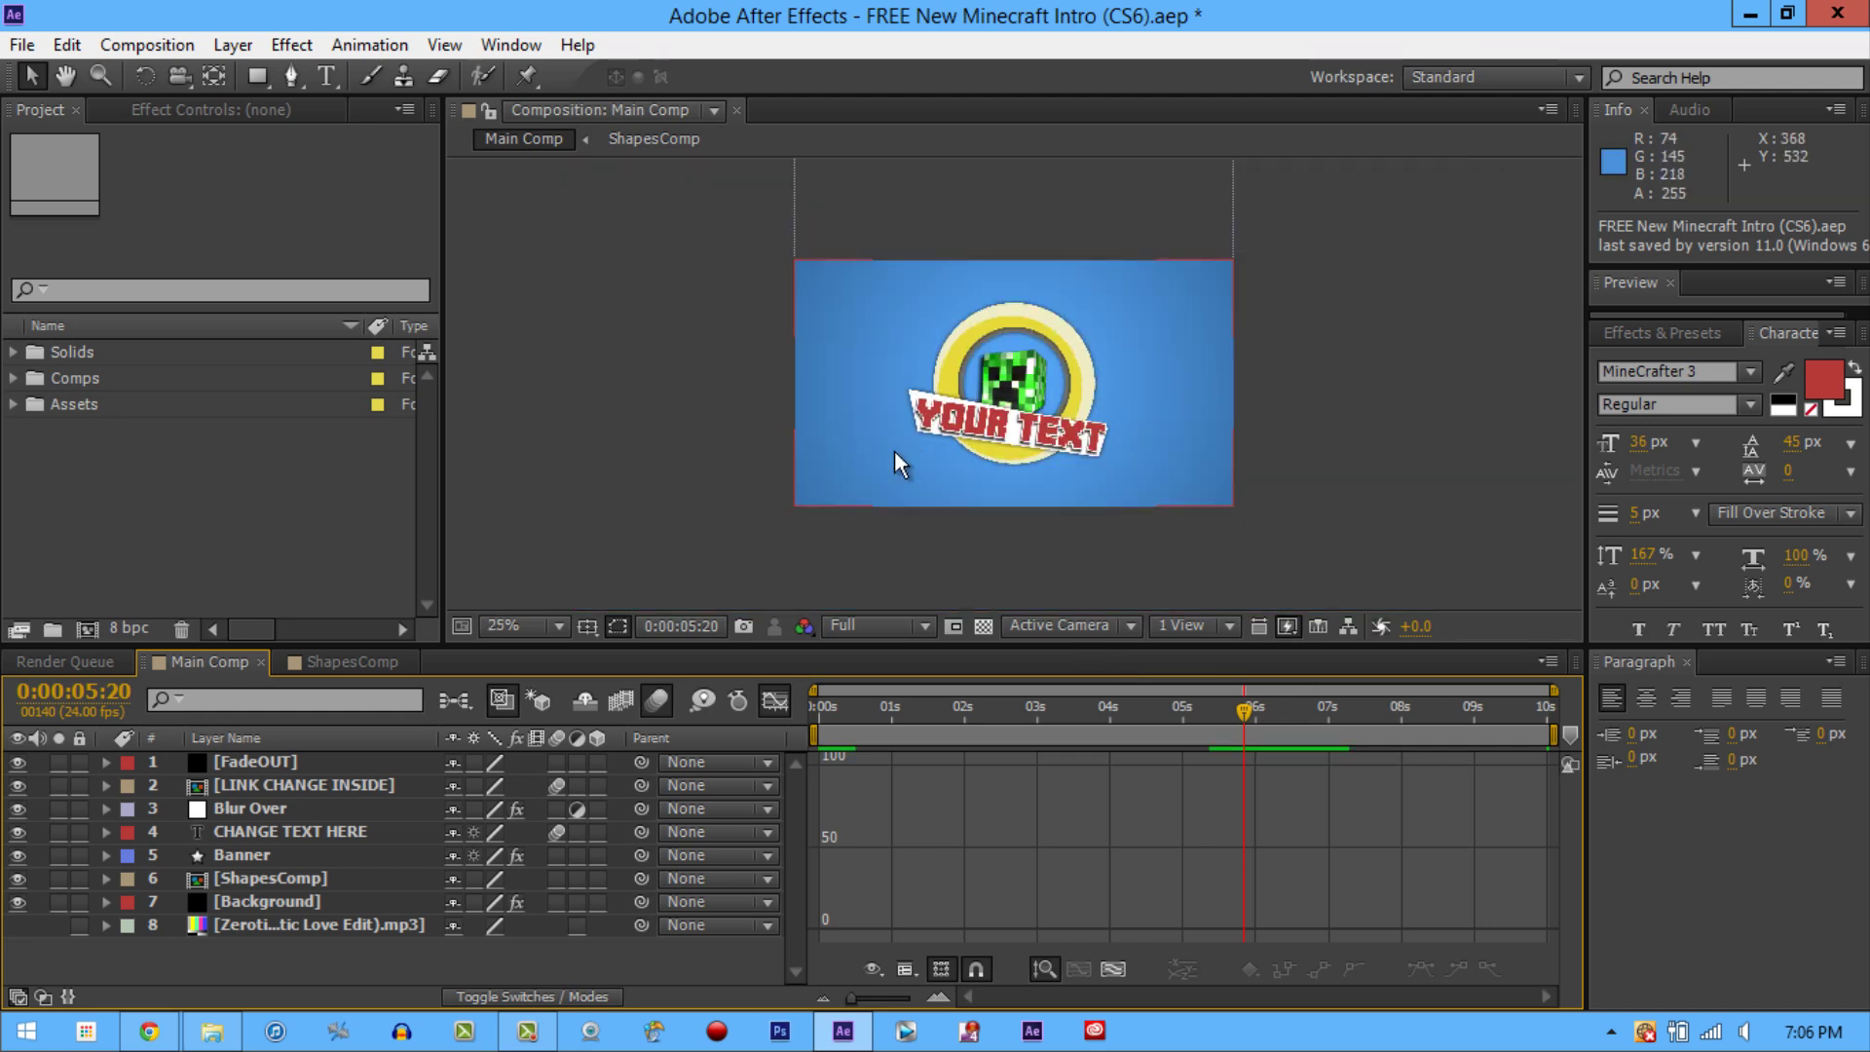
click(261, 832)
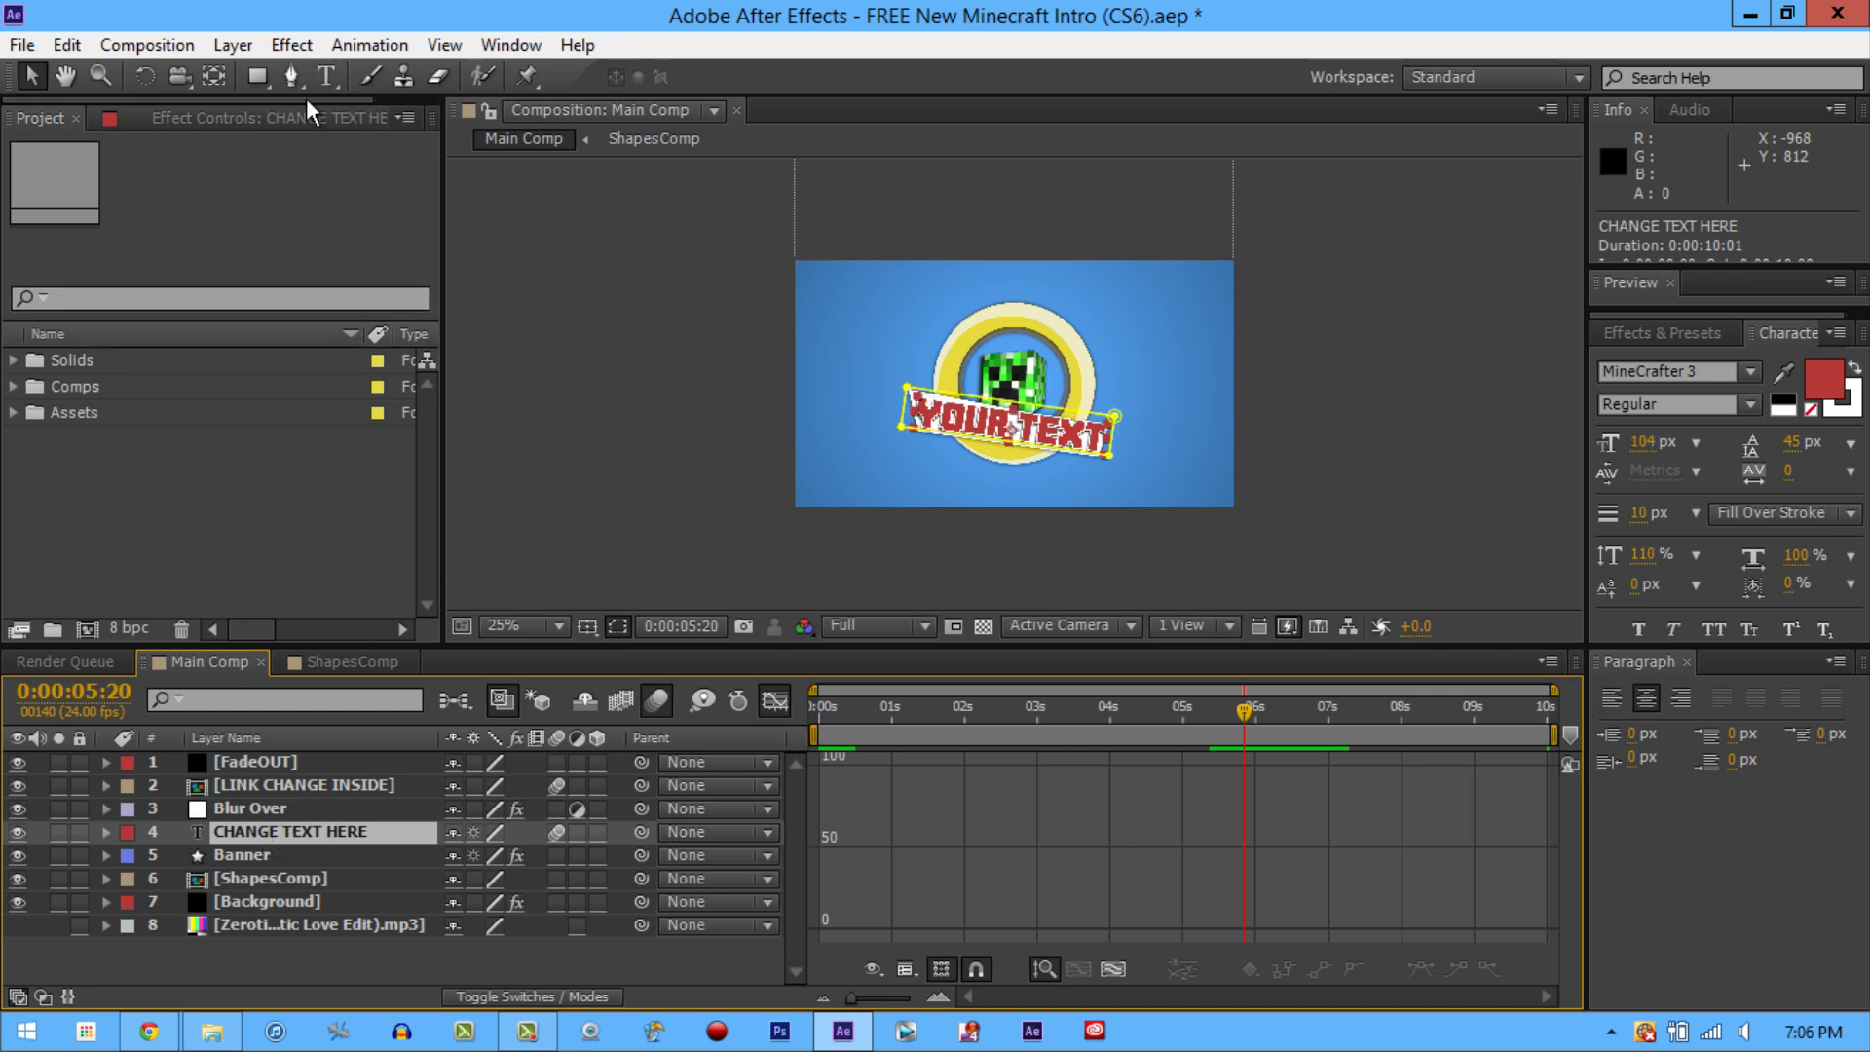
Step: Replace the YOUR TEXT banner words with GRENADER001
click(327, 76)
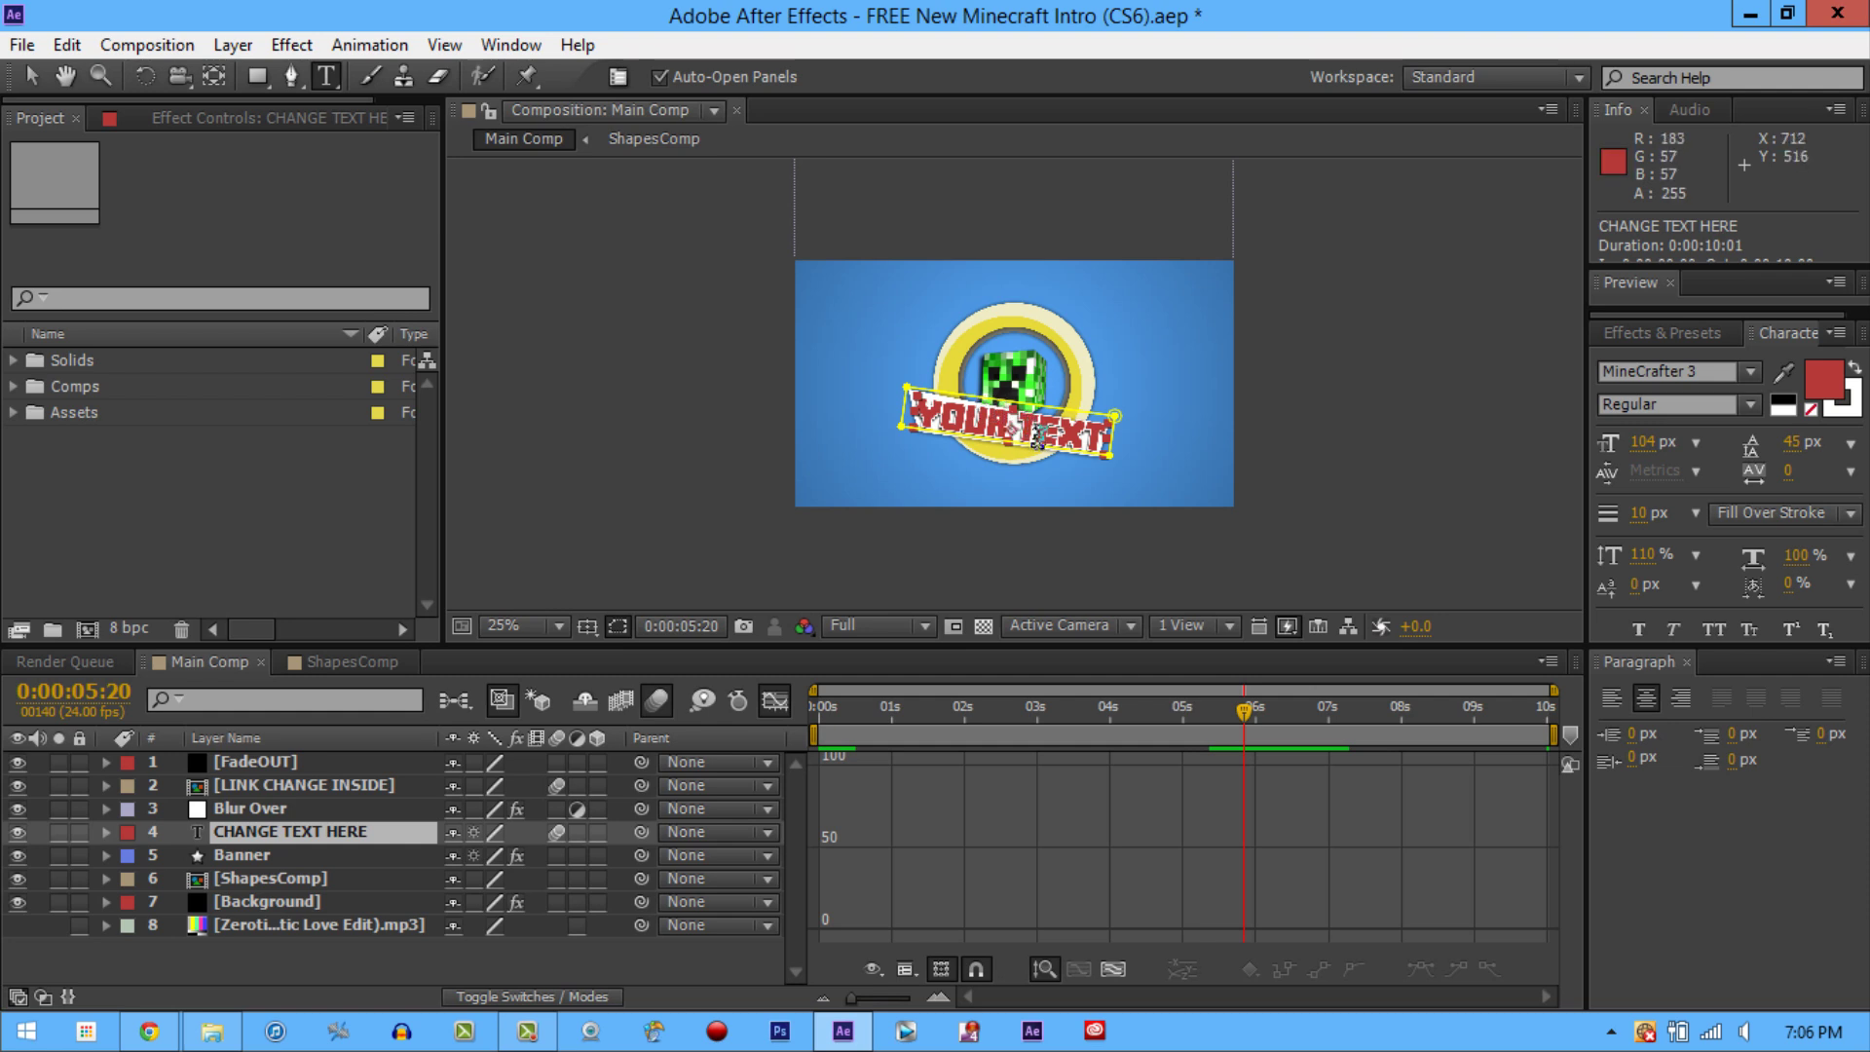
click(1075, 425)
key(BackSpace)
key(BackSpace)
key(BackSpace)
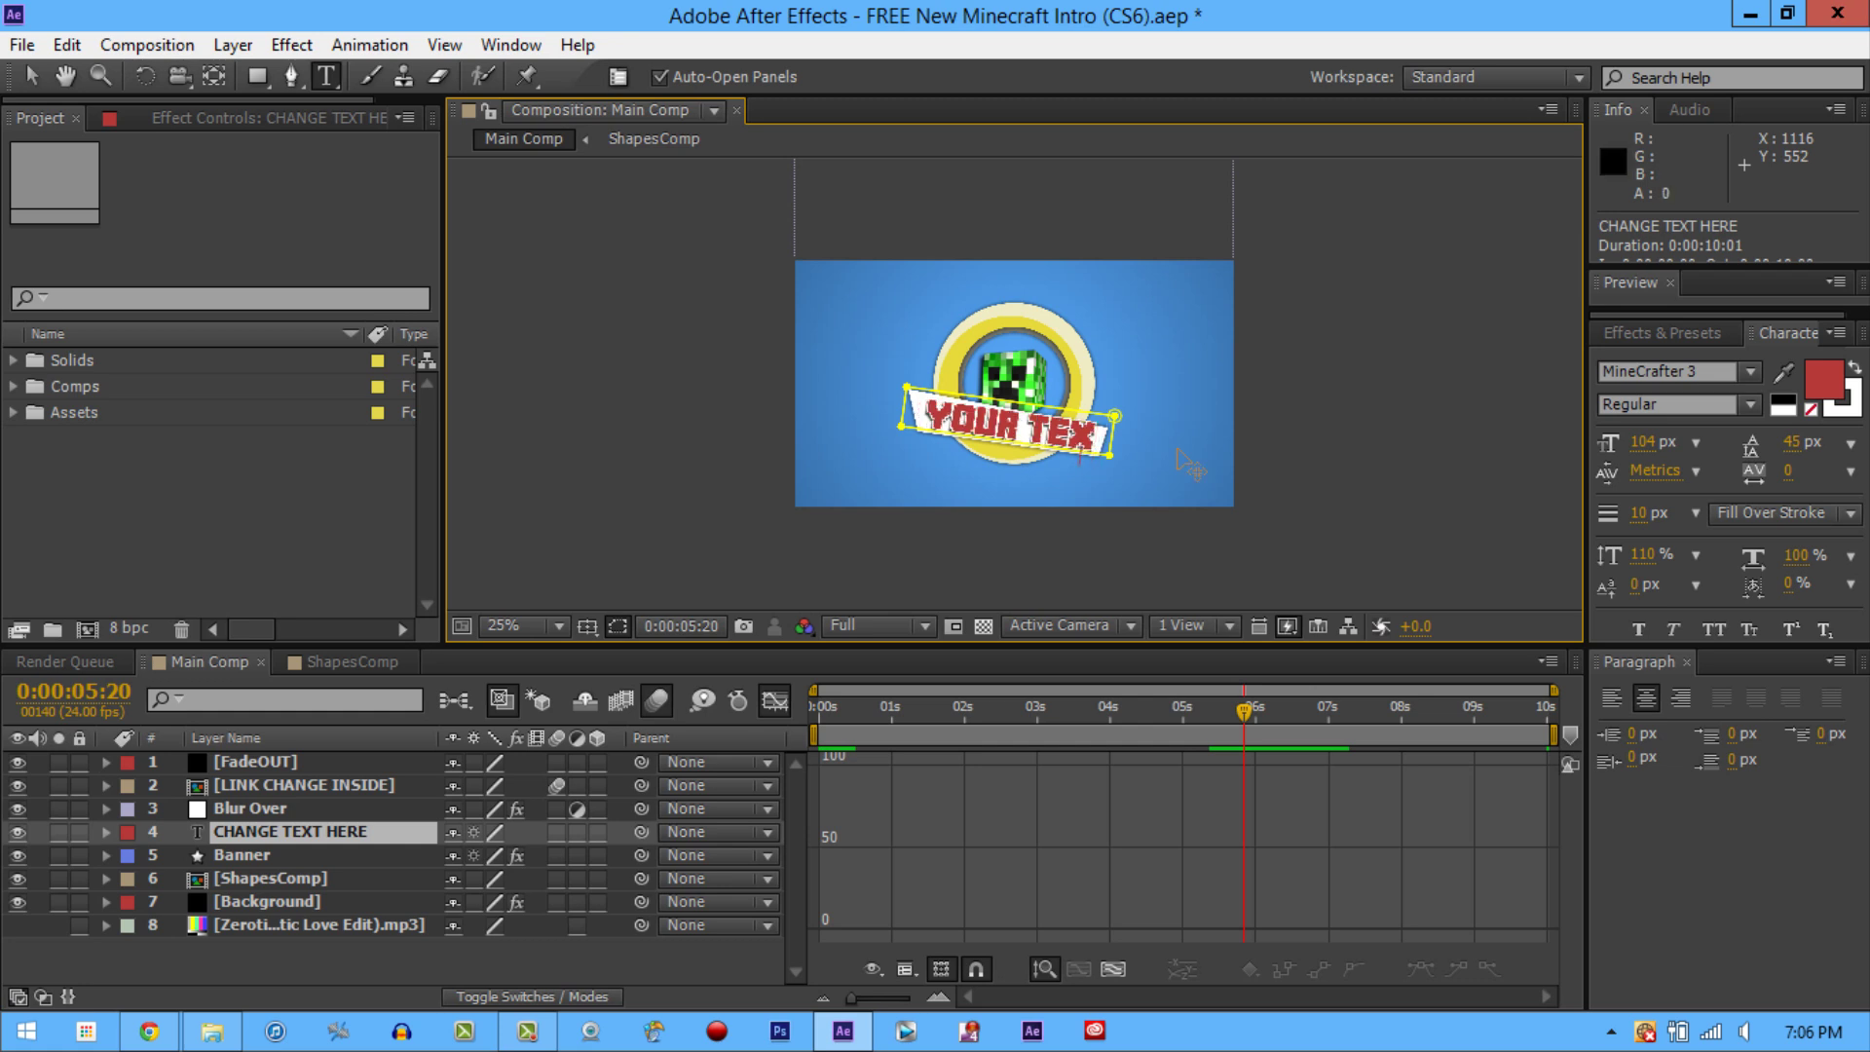
key(BackSpace)
key(BackSpace)
key(BackSpace)
key(BackSpace)
key(BackSpace)
key(BackSpace)
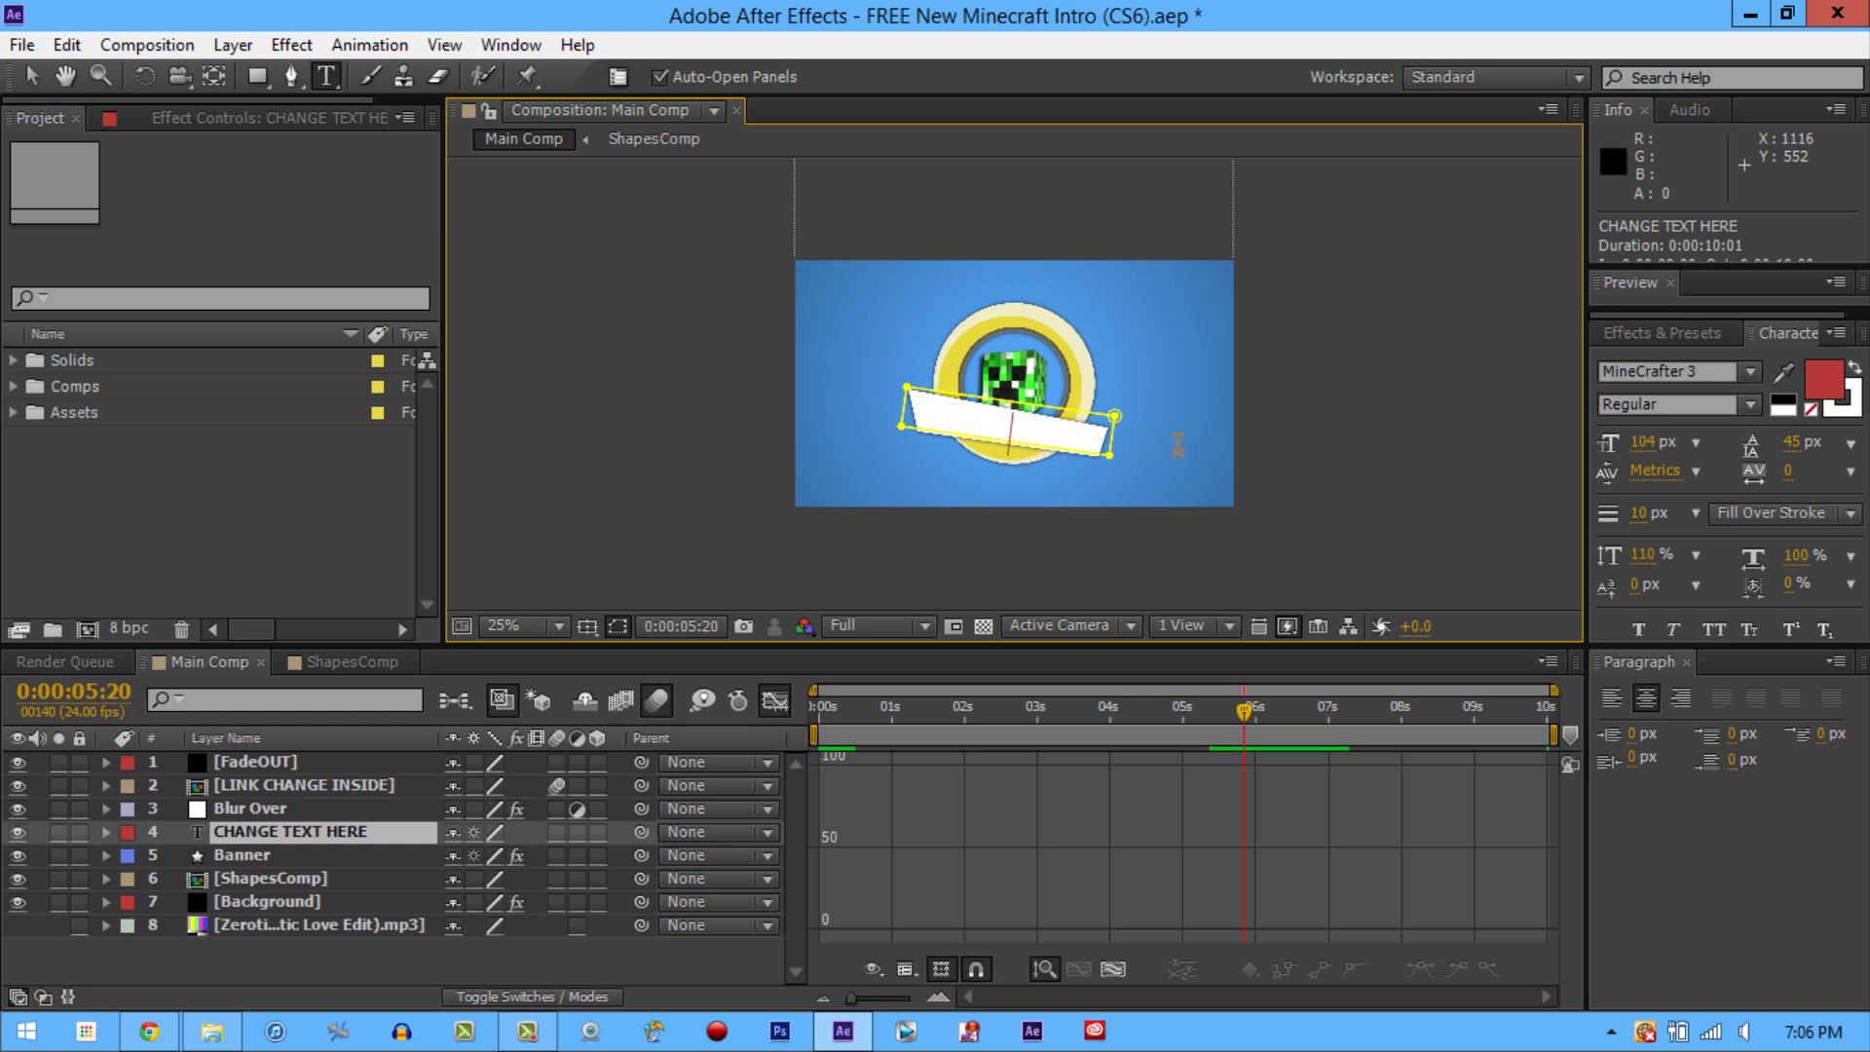
text(GRENA)
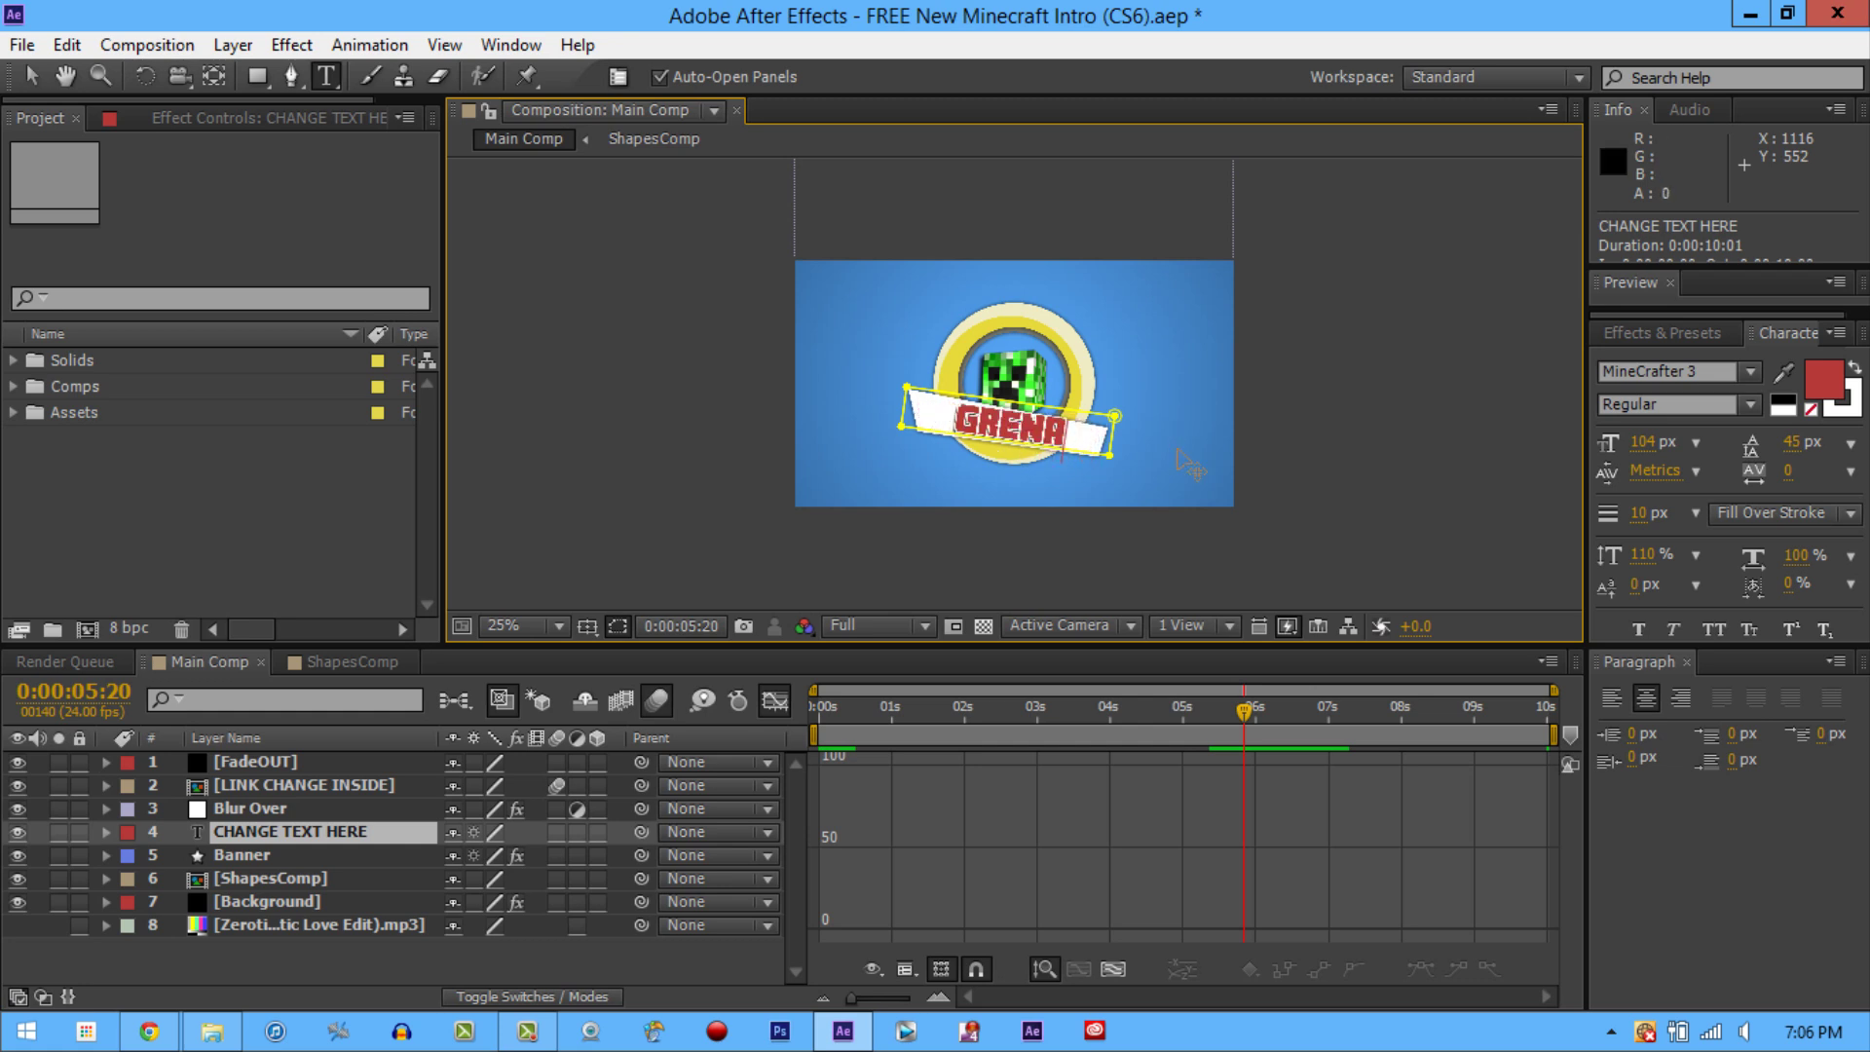
text(DER001)
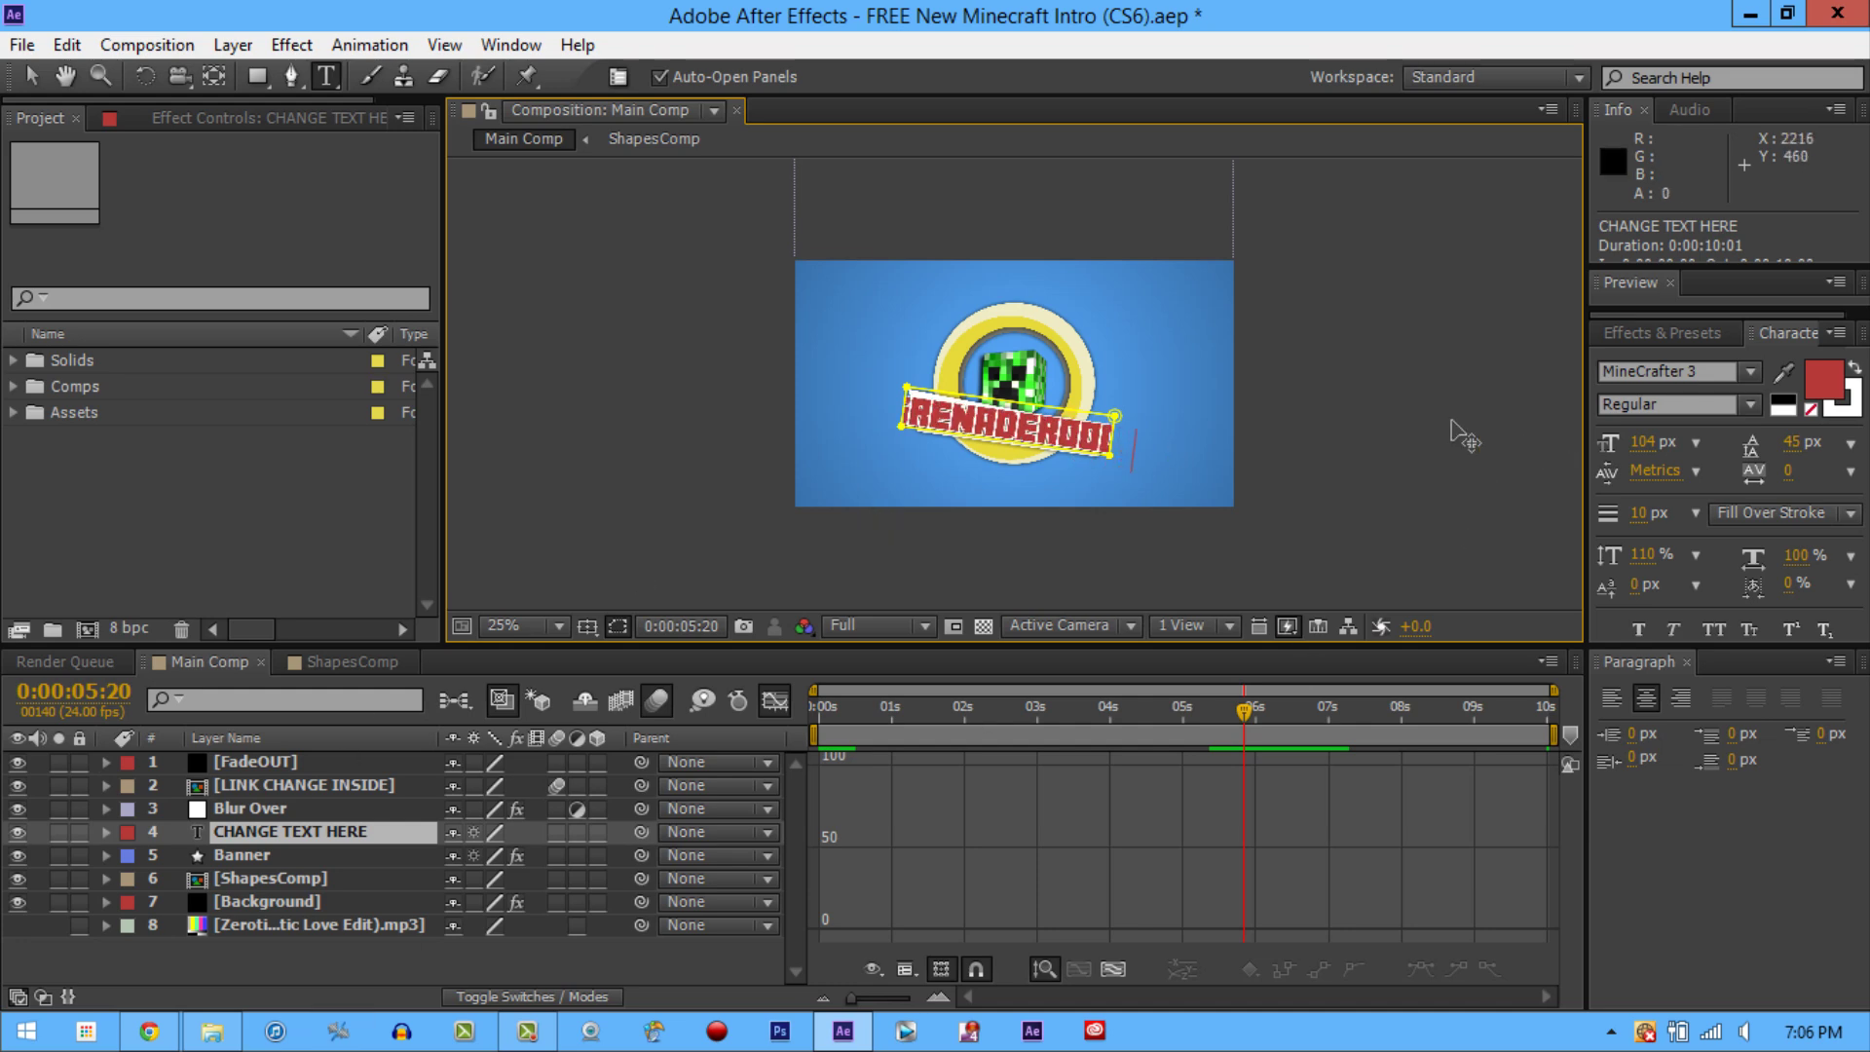
scroll(1078, 385, up, 4)
scroll(1081, 390, down, 4)
scroll(1086, 387, up, 4)
scroll(1120, 394, down, 2)
Step: Keep the stroke at 10 px, shrink the name to 57 px and stretch it to 125% vertical scale
drag(1639, 513, 1631, 513)
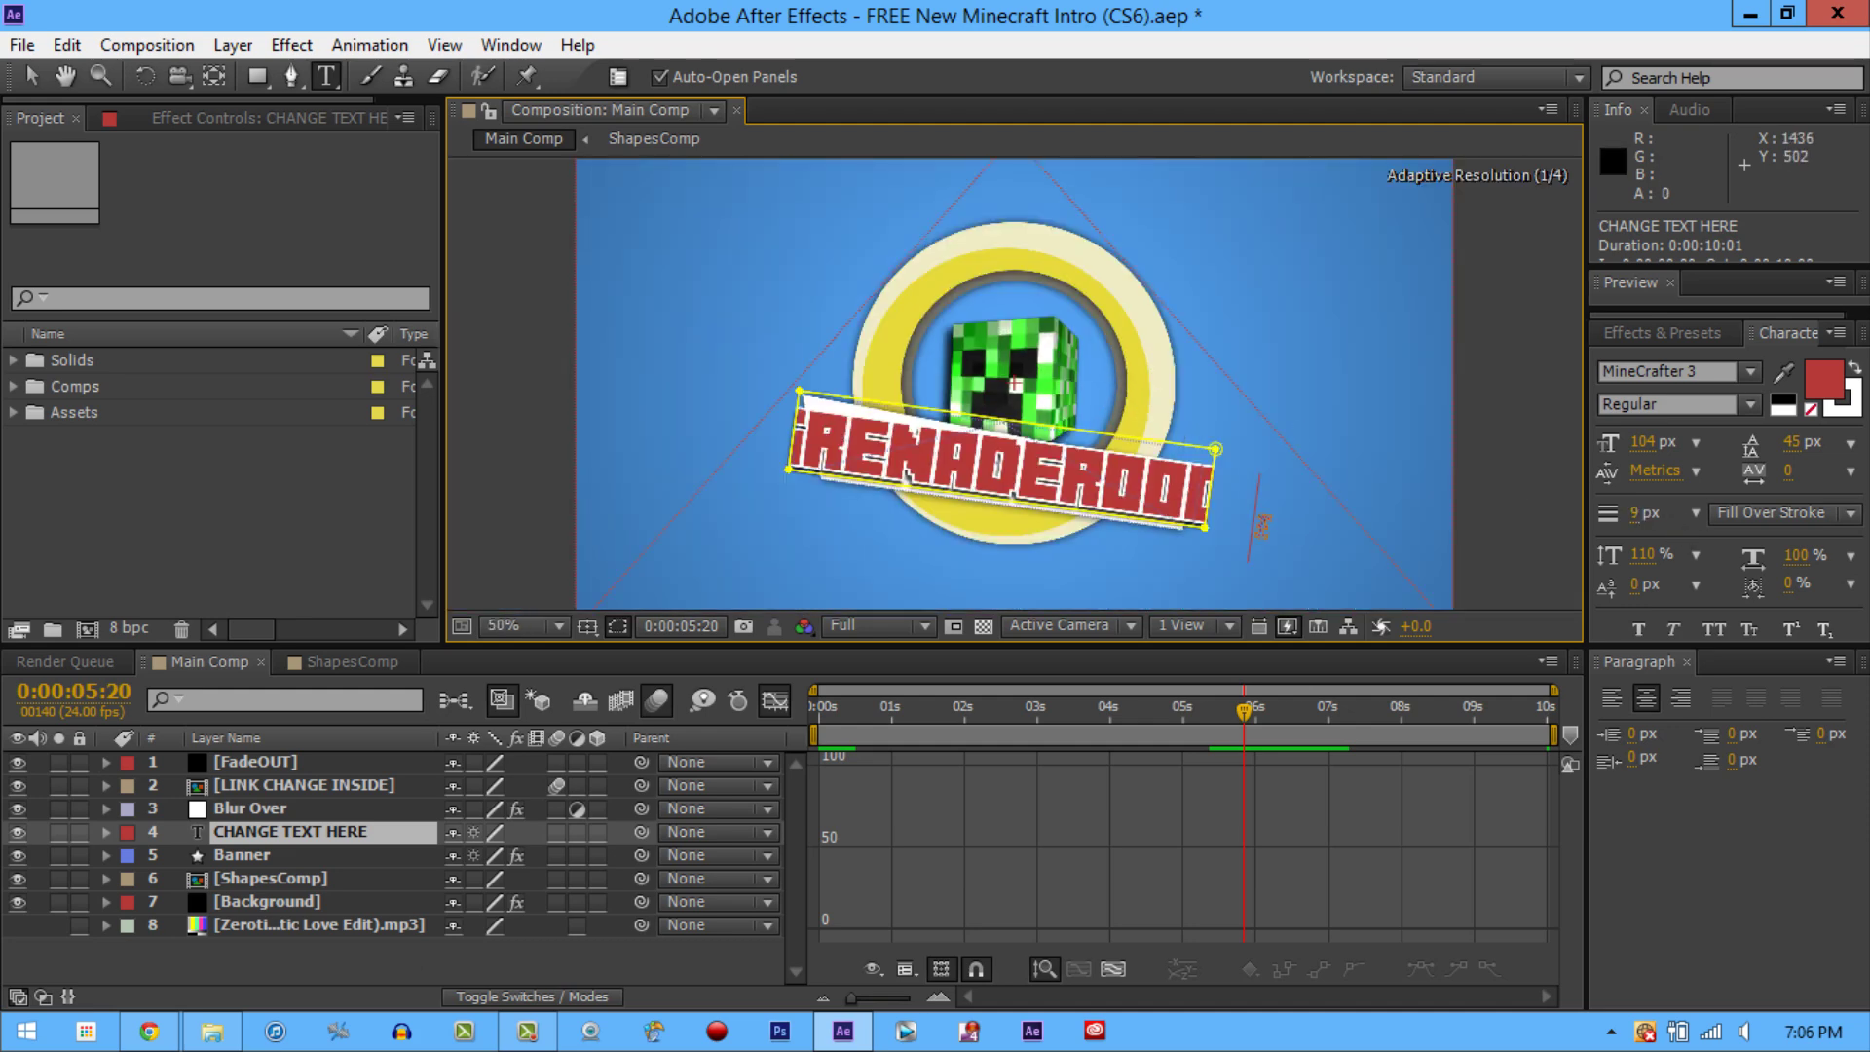
key(ctrl+z)
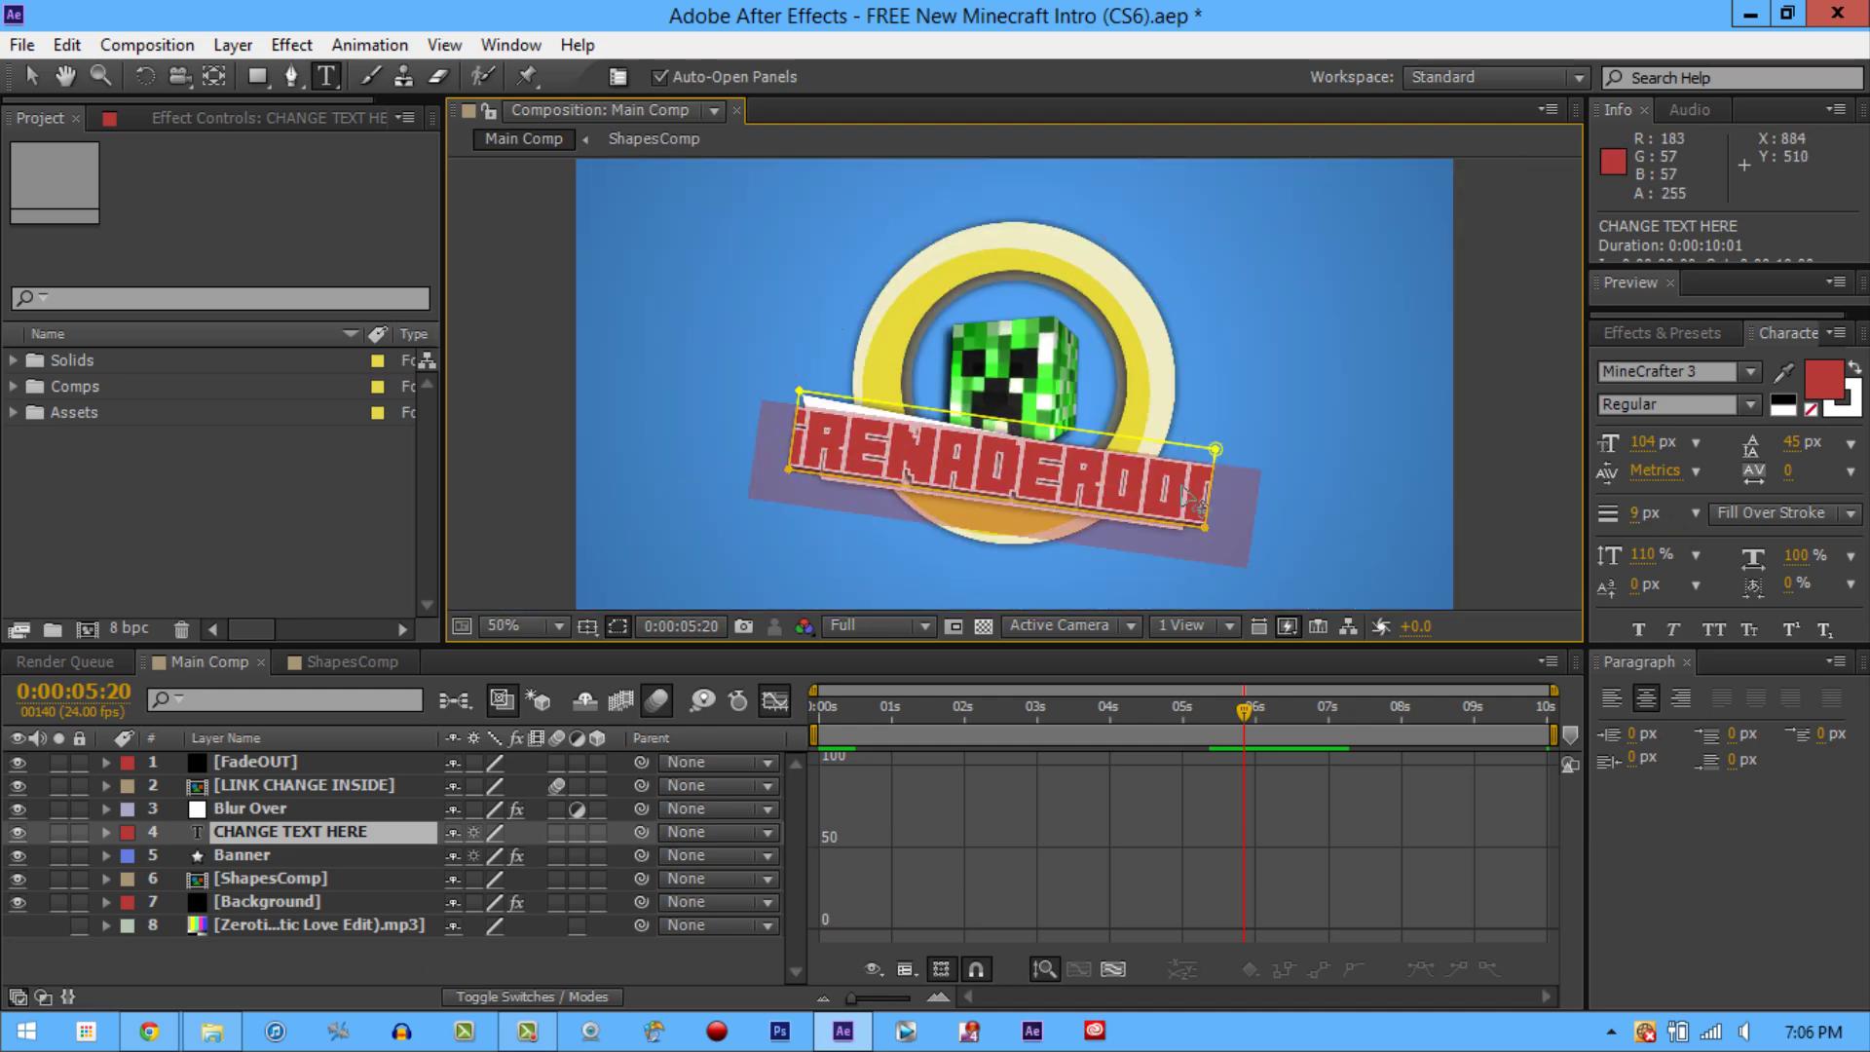
mouse_move(1644, 442)
mouse_down()
mouse_move(1595, 454)
mouse_move(1639, 467)
mouse_up()
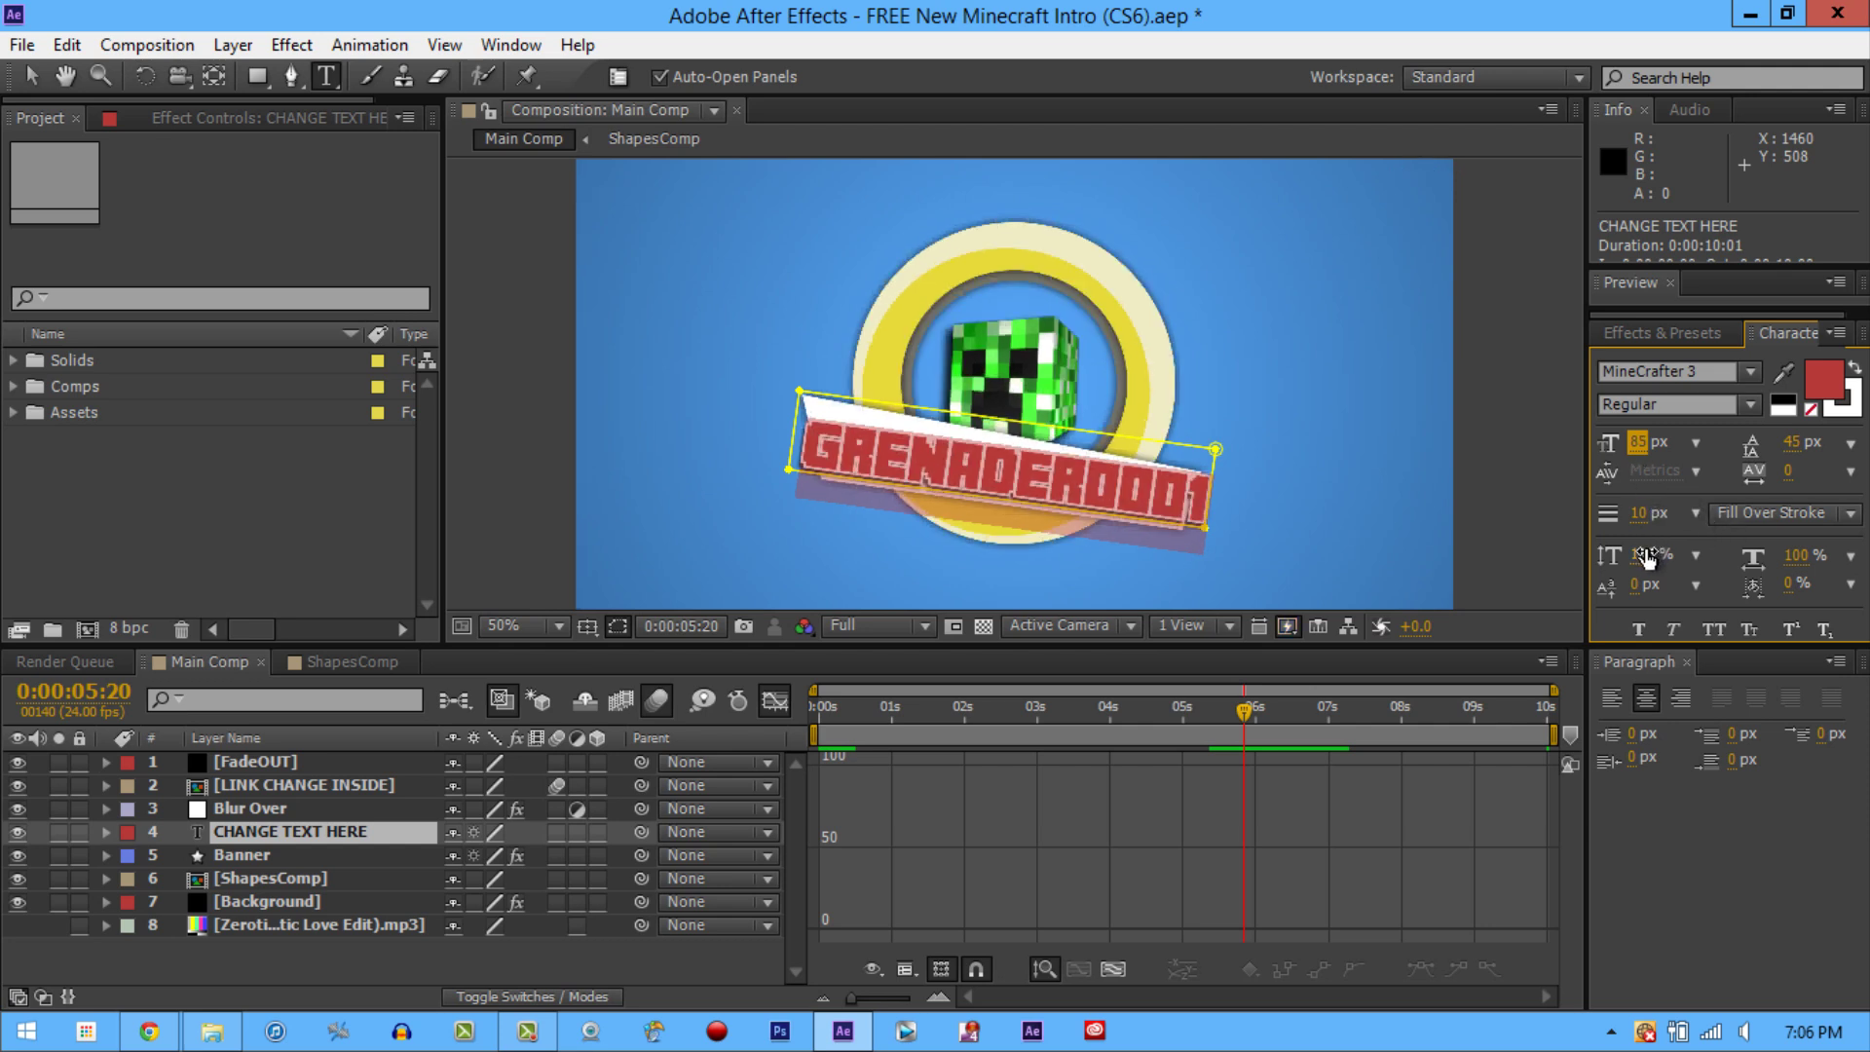
mouse_move(1641, 551)
mouse_down()
mouse_move(1685, 547)
mouse_move(1660, 546)
mouse_up()
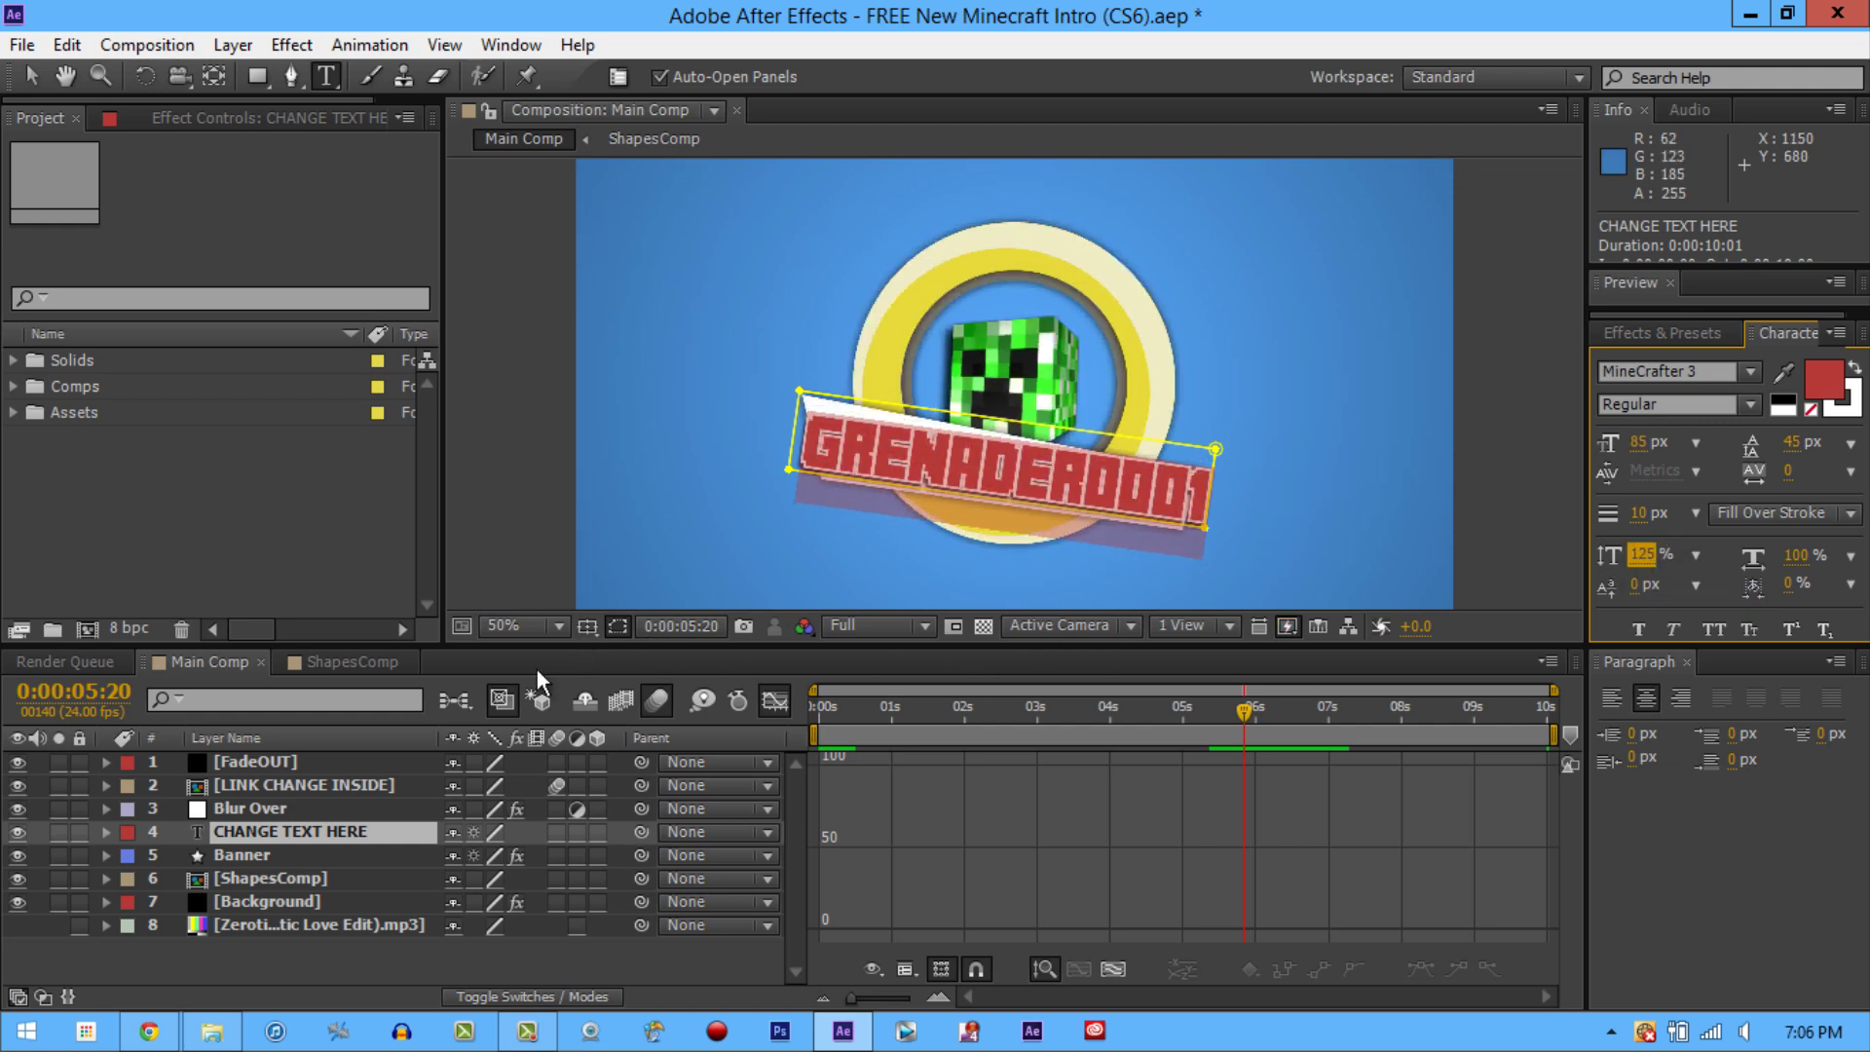
drag(1245, 705, 1493, 701)
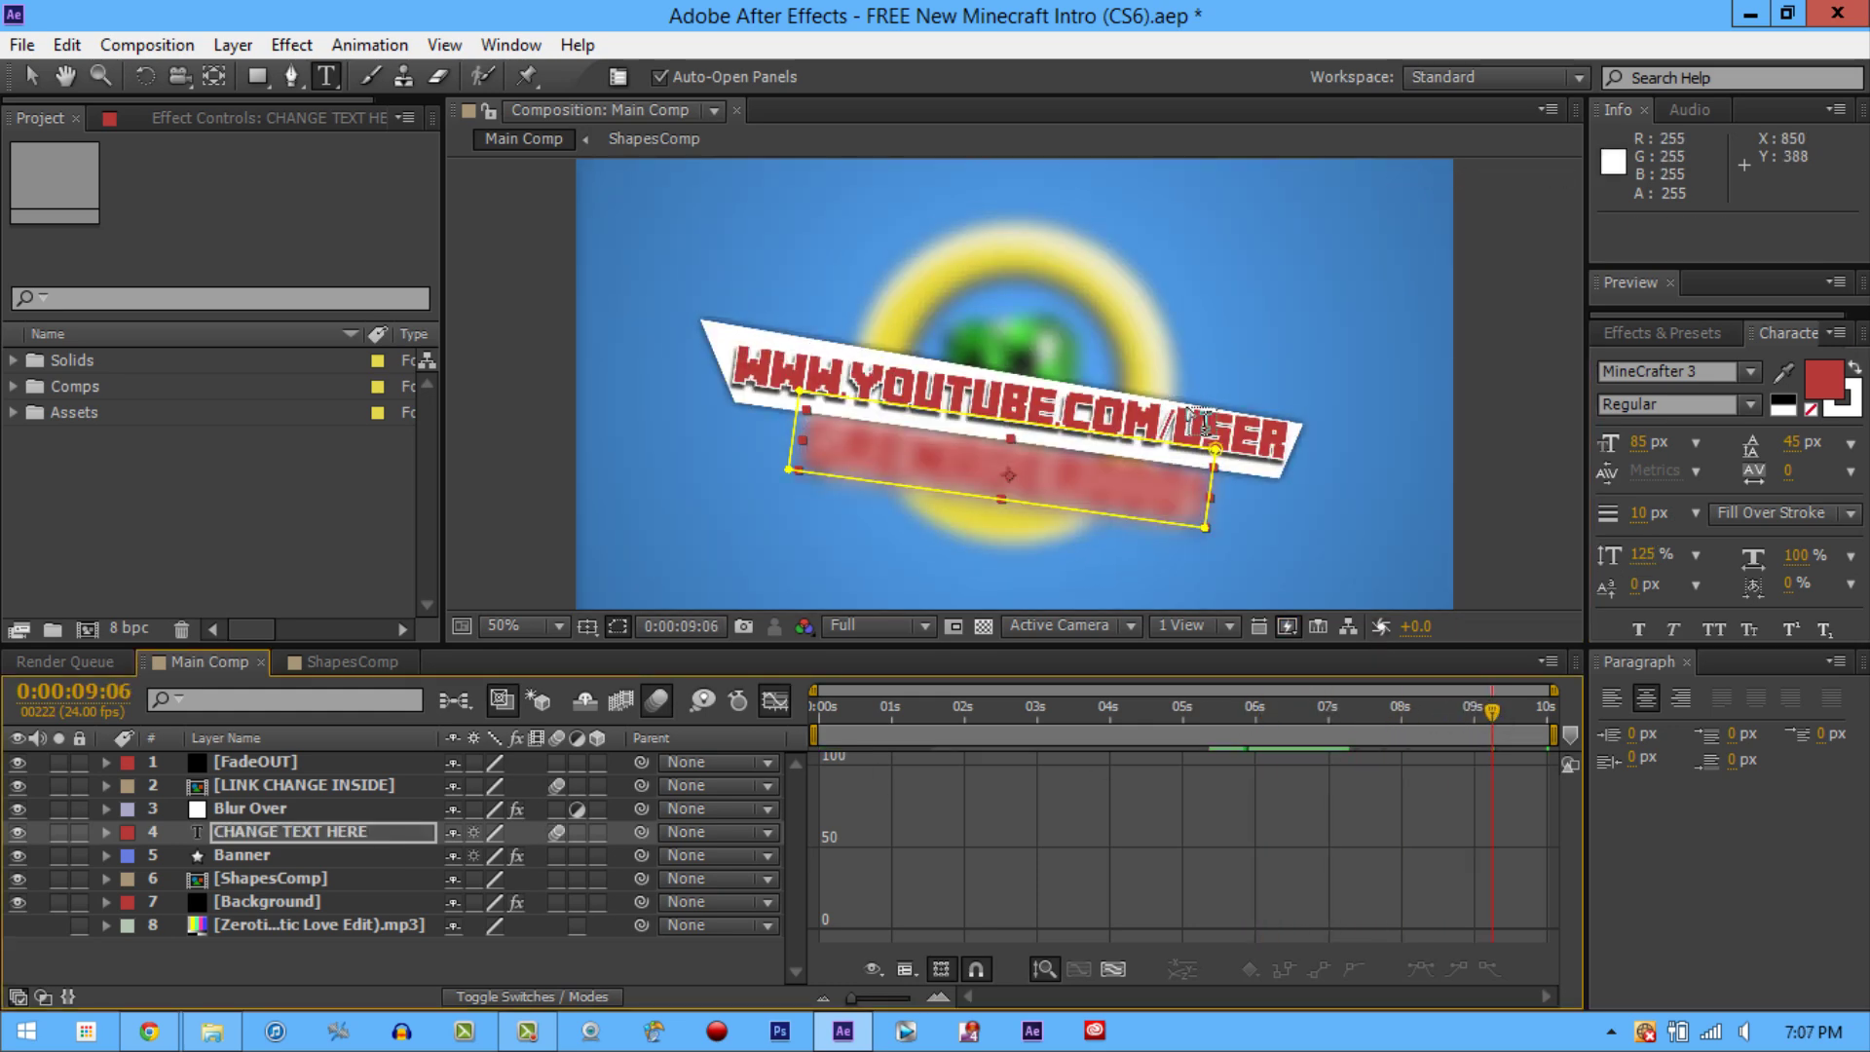
Step: In the LINK CHANGE INSIDE precomp, change the link's USER to THEGRENADER0001
click(270, 785)
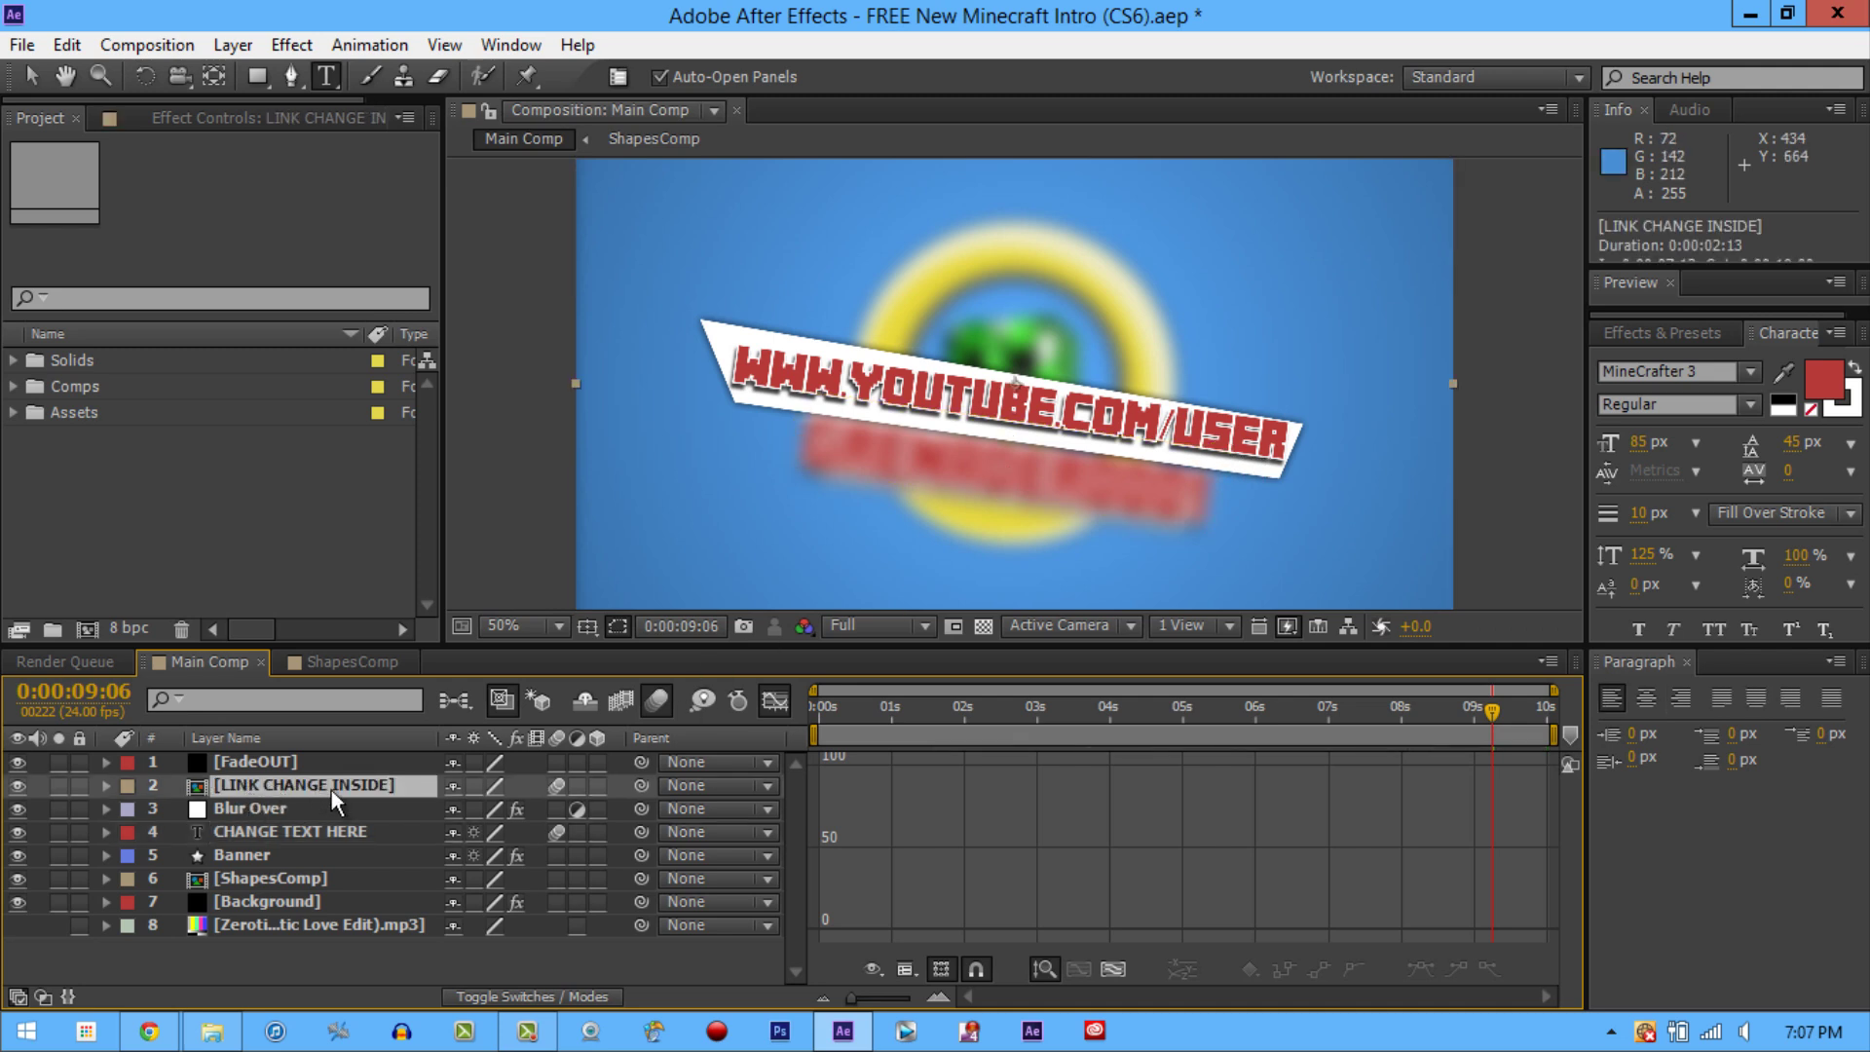
double_click(267, 783)
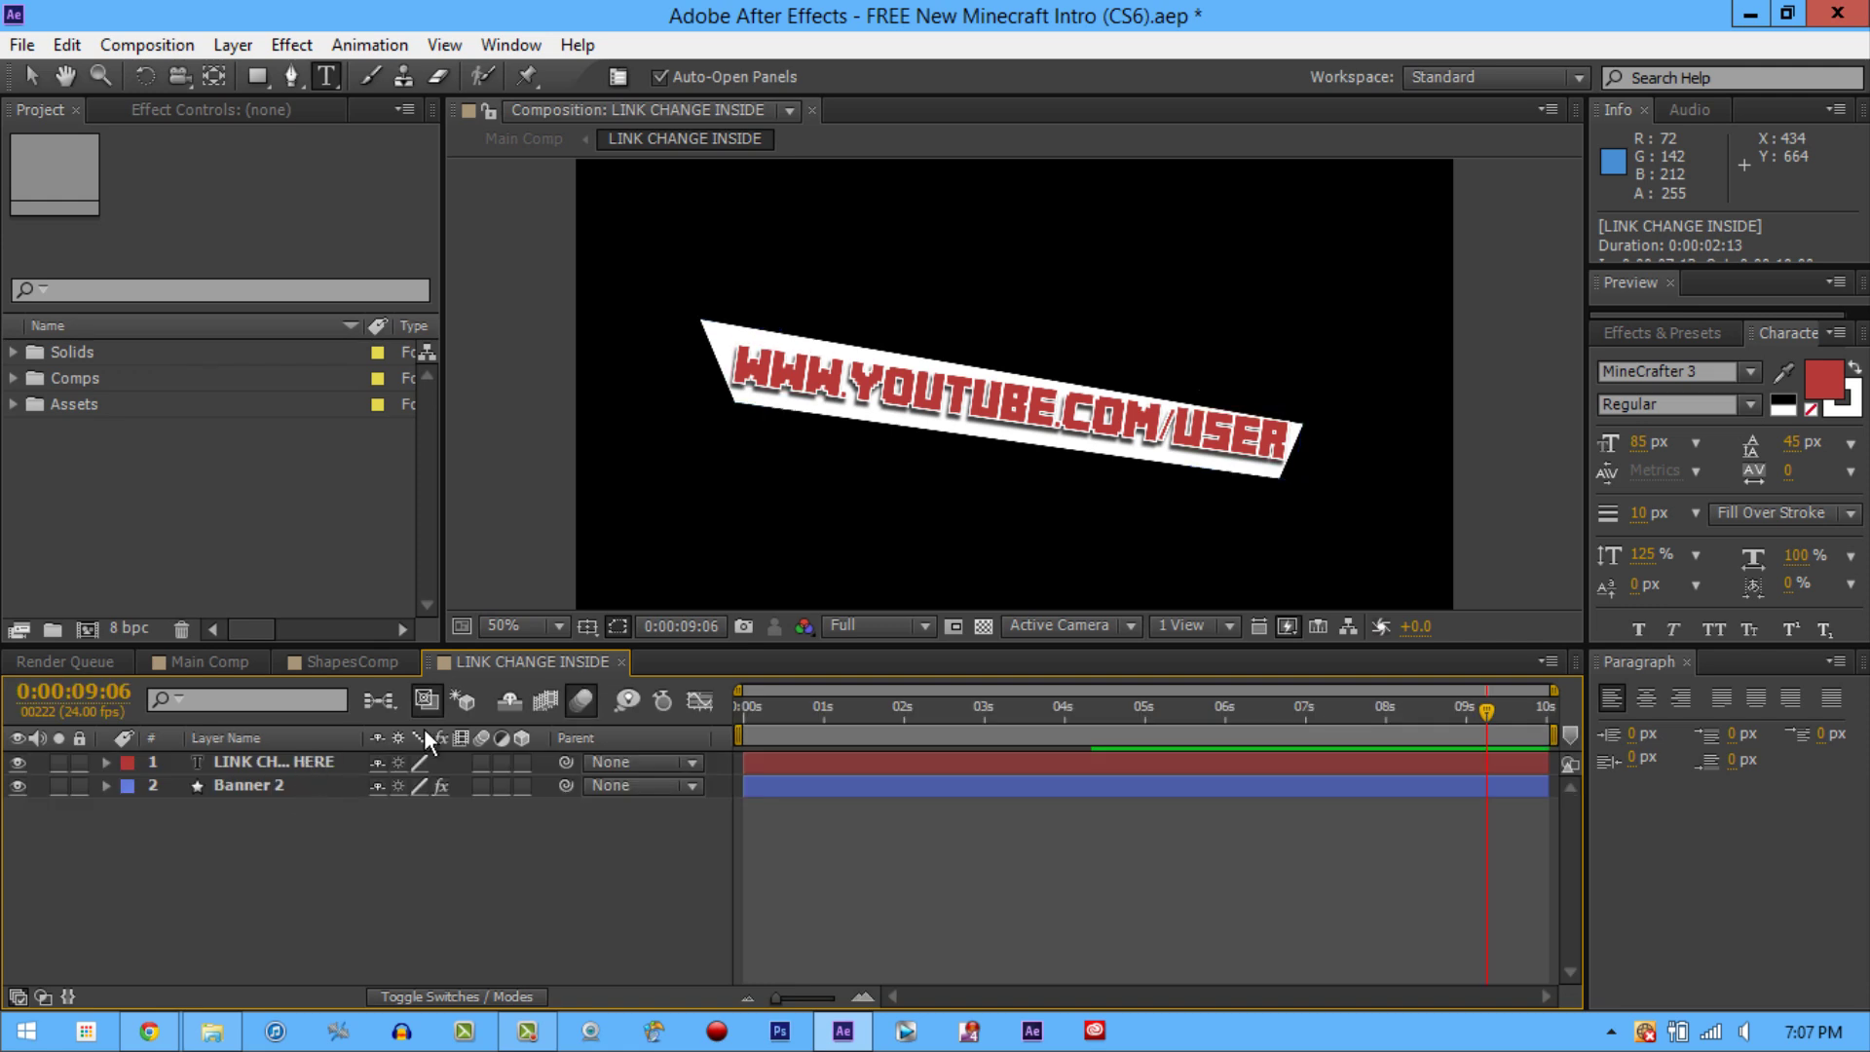
click(261, 757)
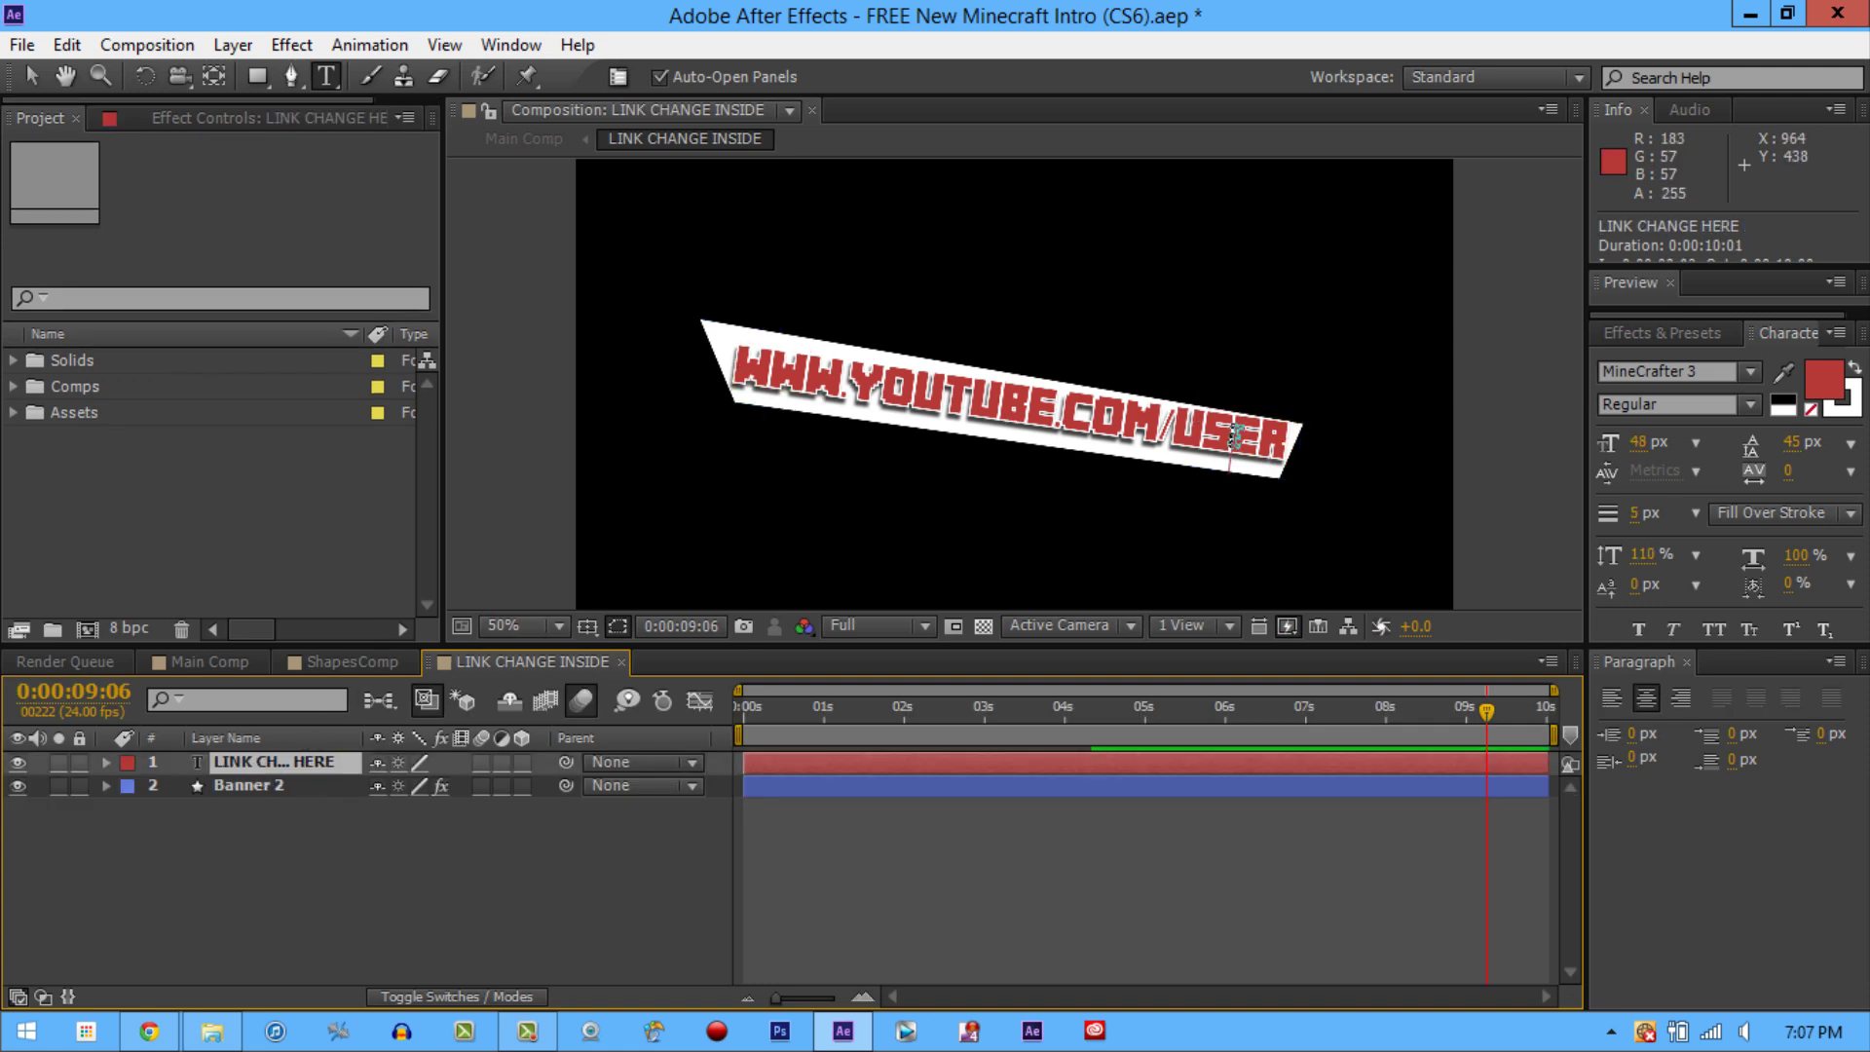
click(1376, 452)
key(BackSpace)
key(BackSpace)
key(BackSpace)
key(BackSpace)
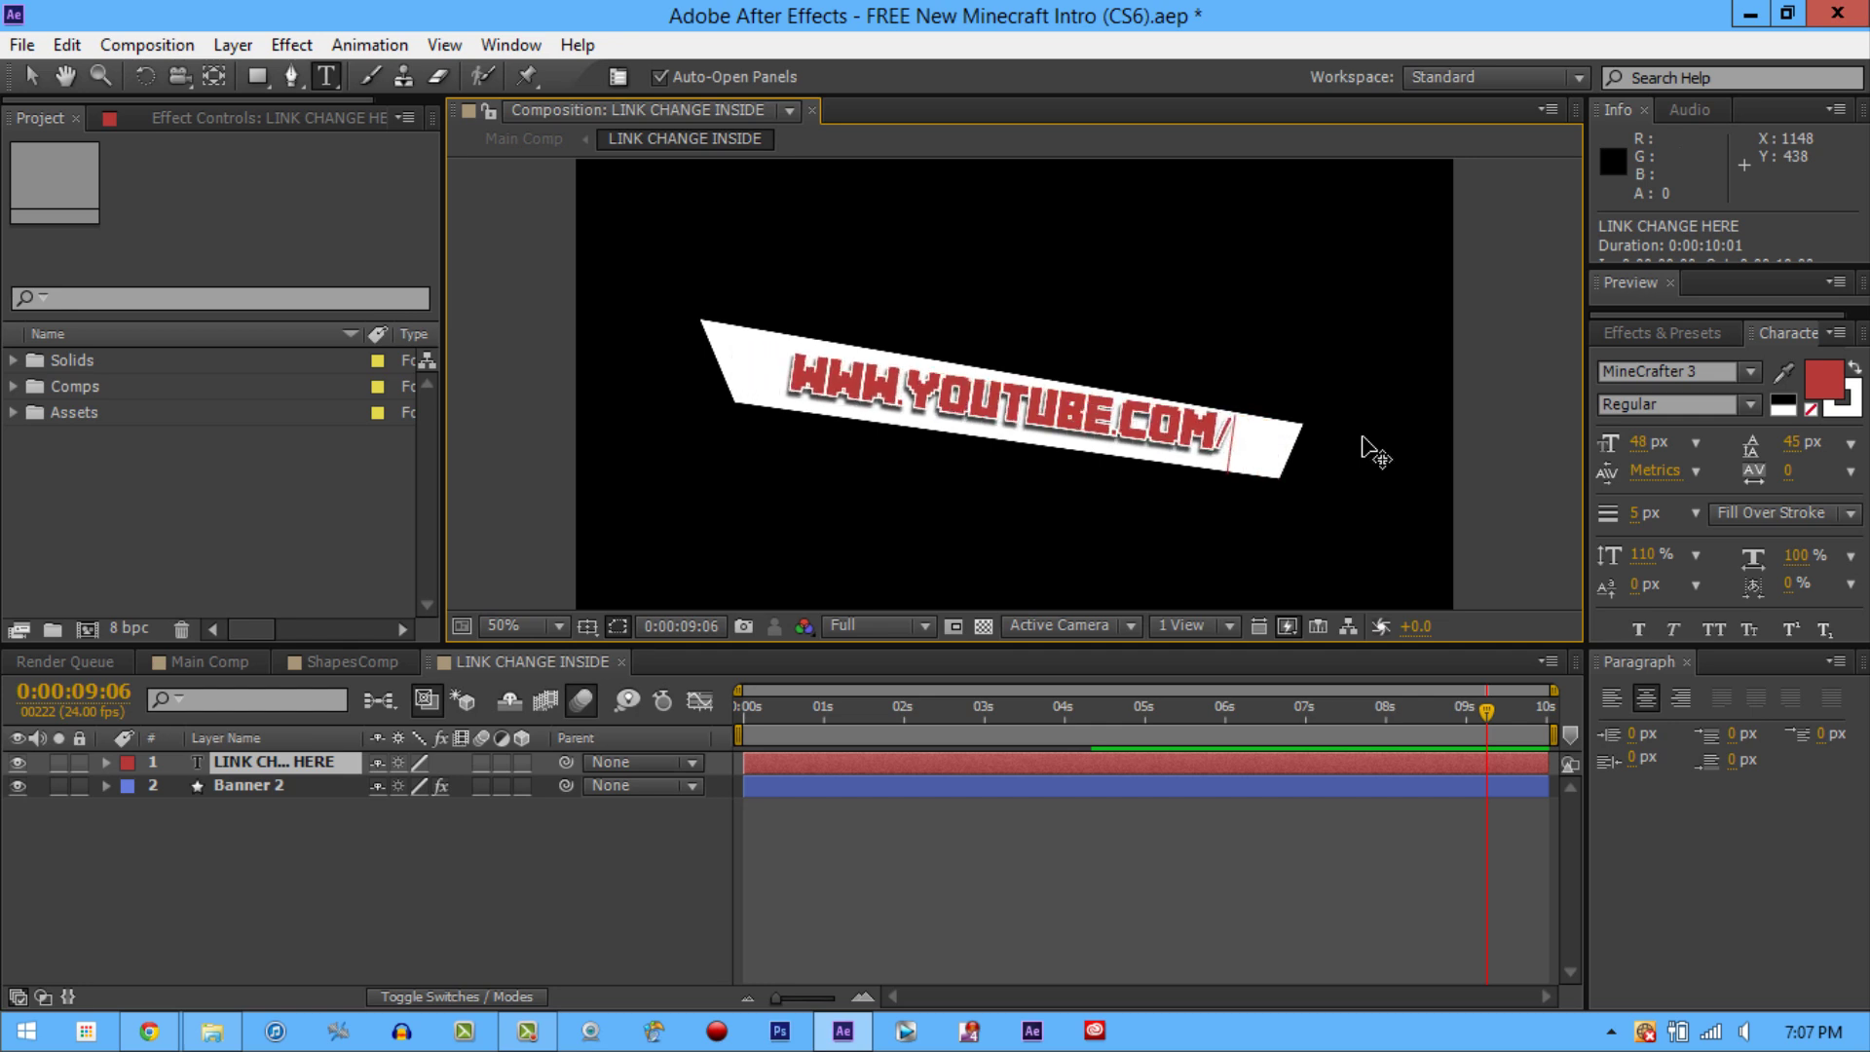
text(THE)
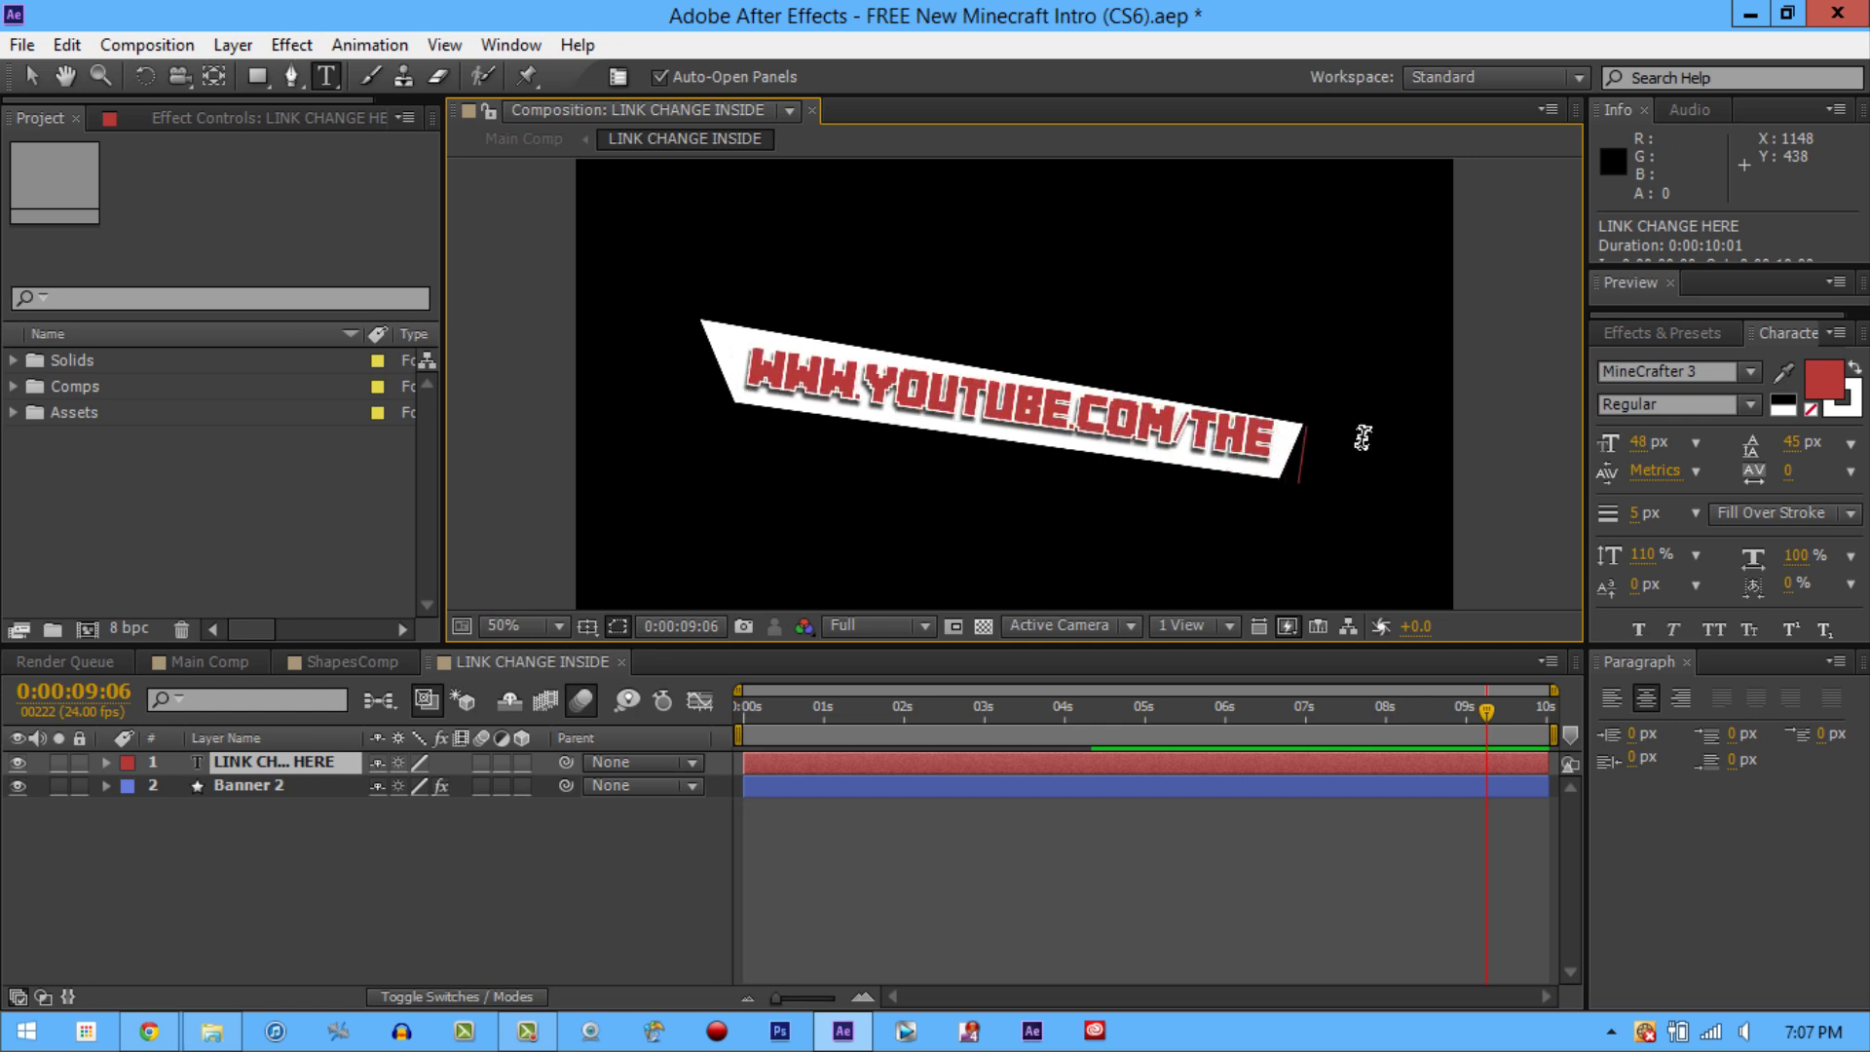
text(GRENADER)
text(0001)
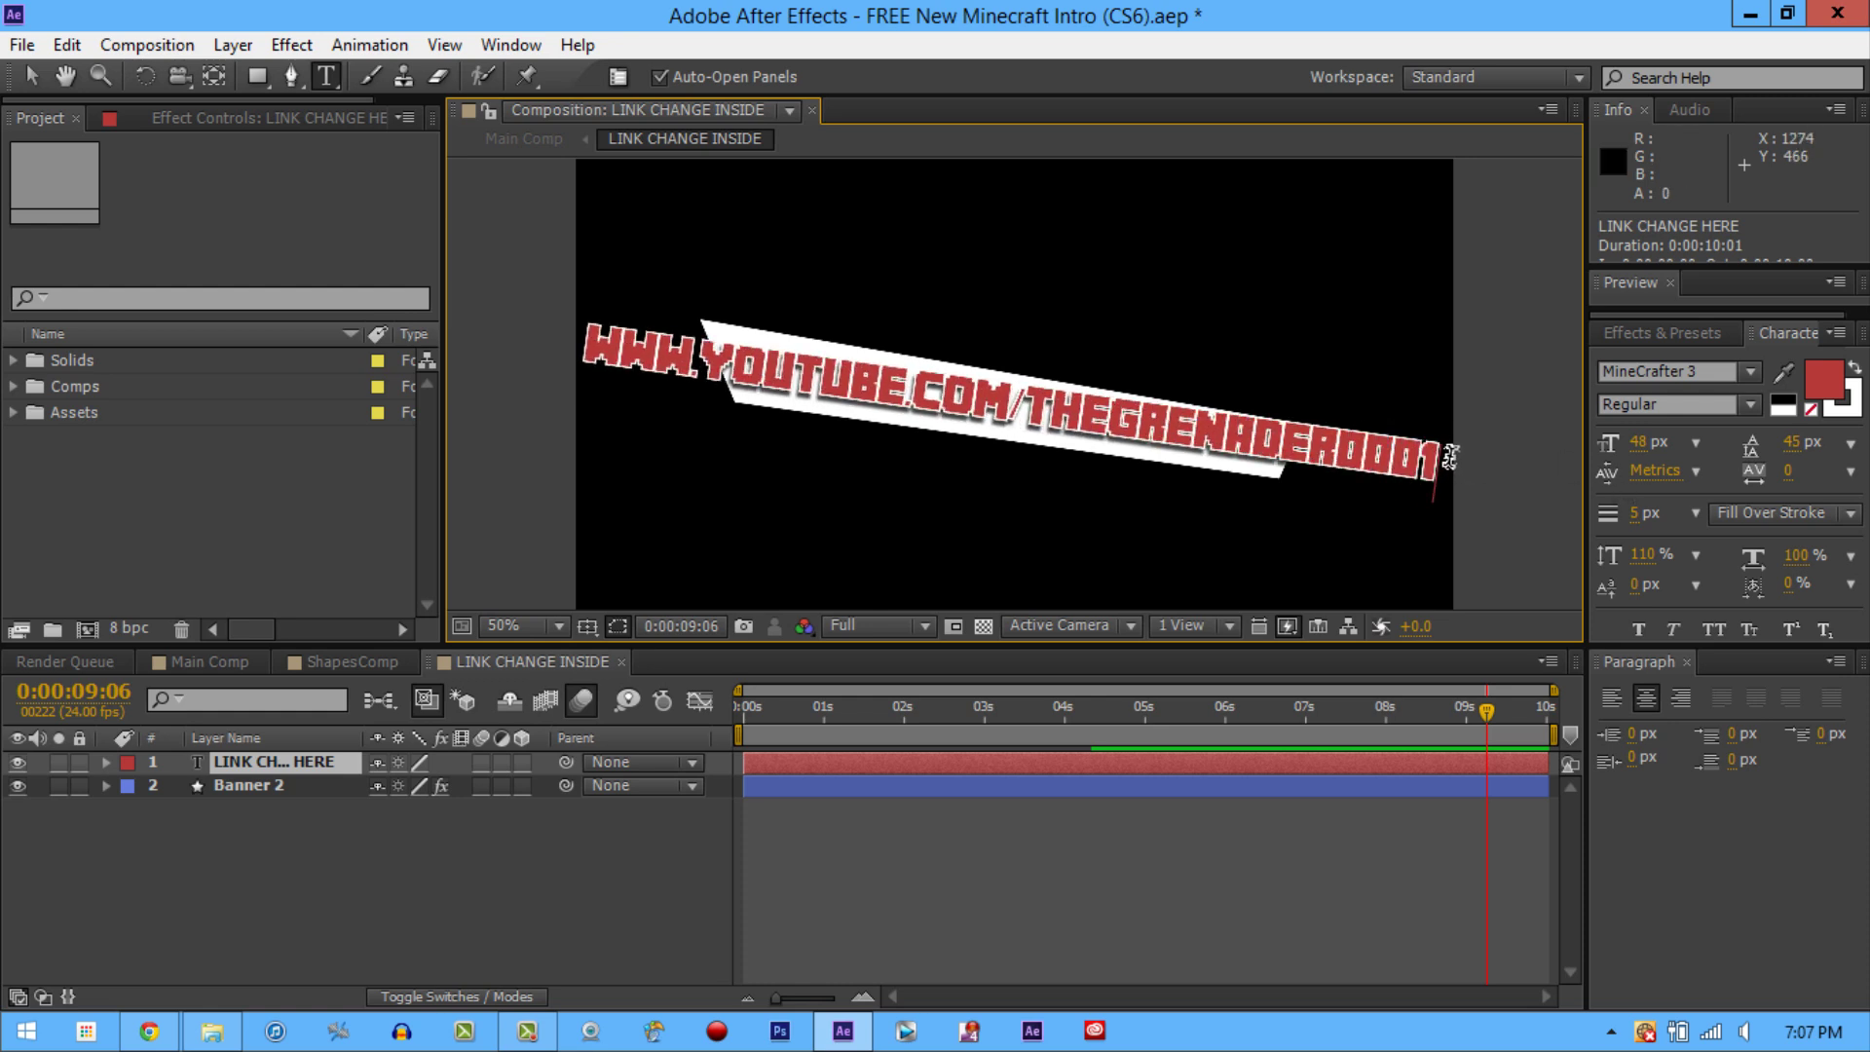
key(KP_Enter)
Step: Shrink the link text to 40 px, stretch it taller, reposition it, and return to Main Comp
mouse_move(1644, 451)
mouse_down()
mouse_move(1628, 453)
mouse_move(1644, 454)
mouse_up()
drag(1633, 557, 1719, 553)
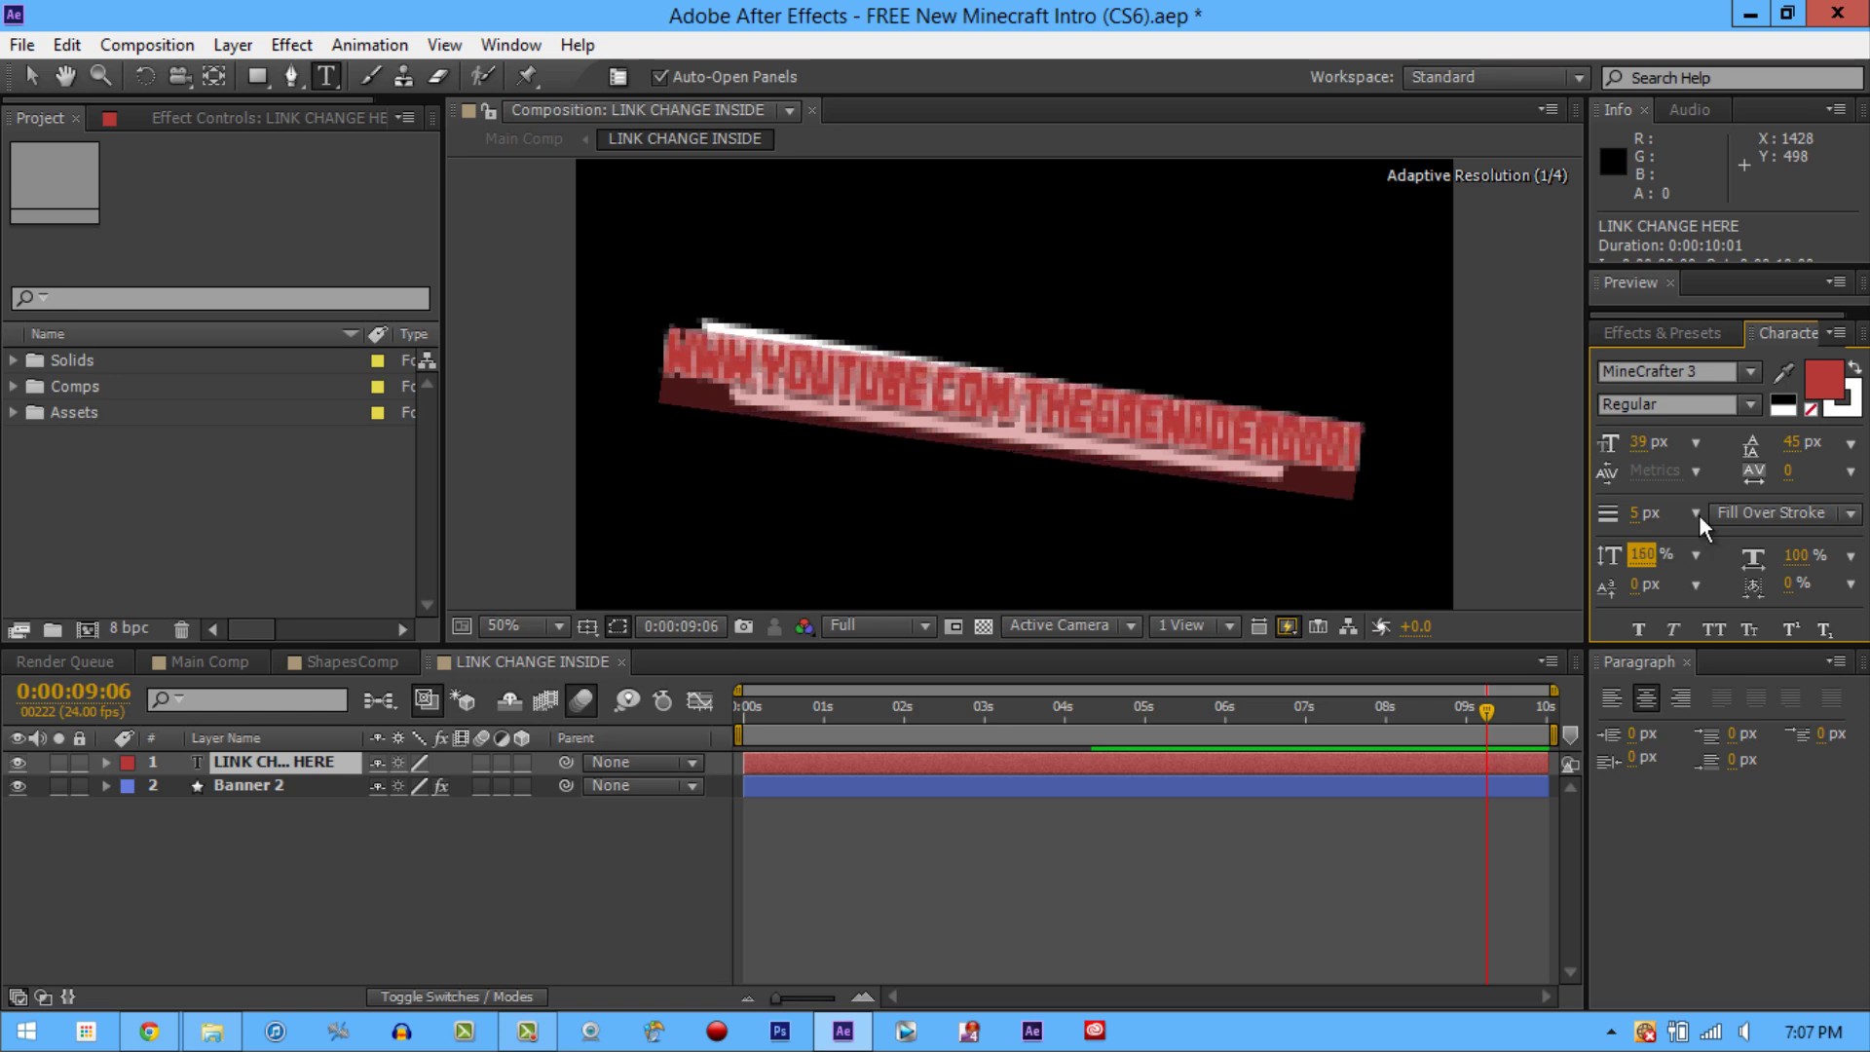
drag(1642, 449, 1645, 452)
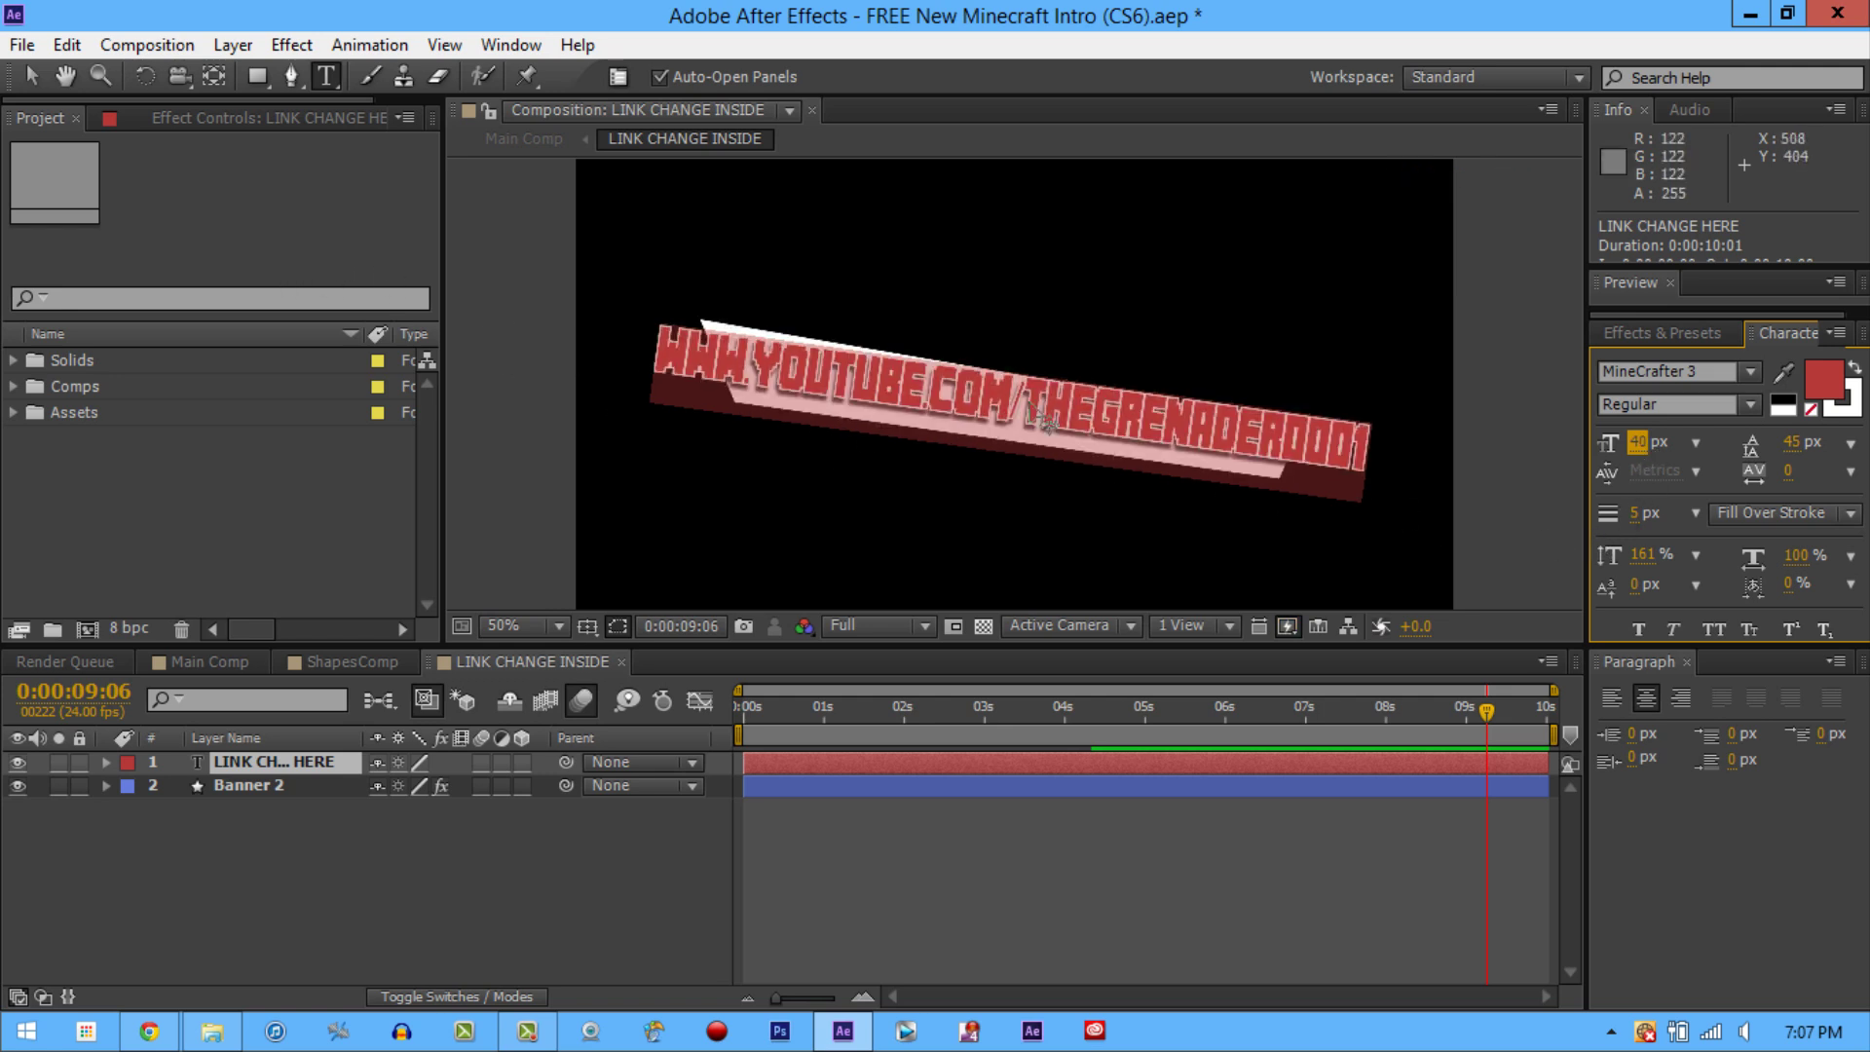
drag(1048, 419, 1048, 420)
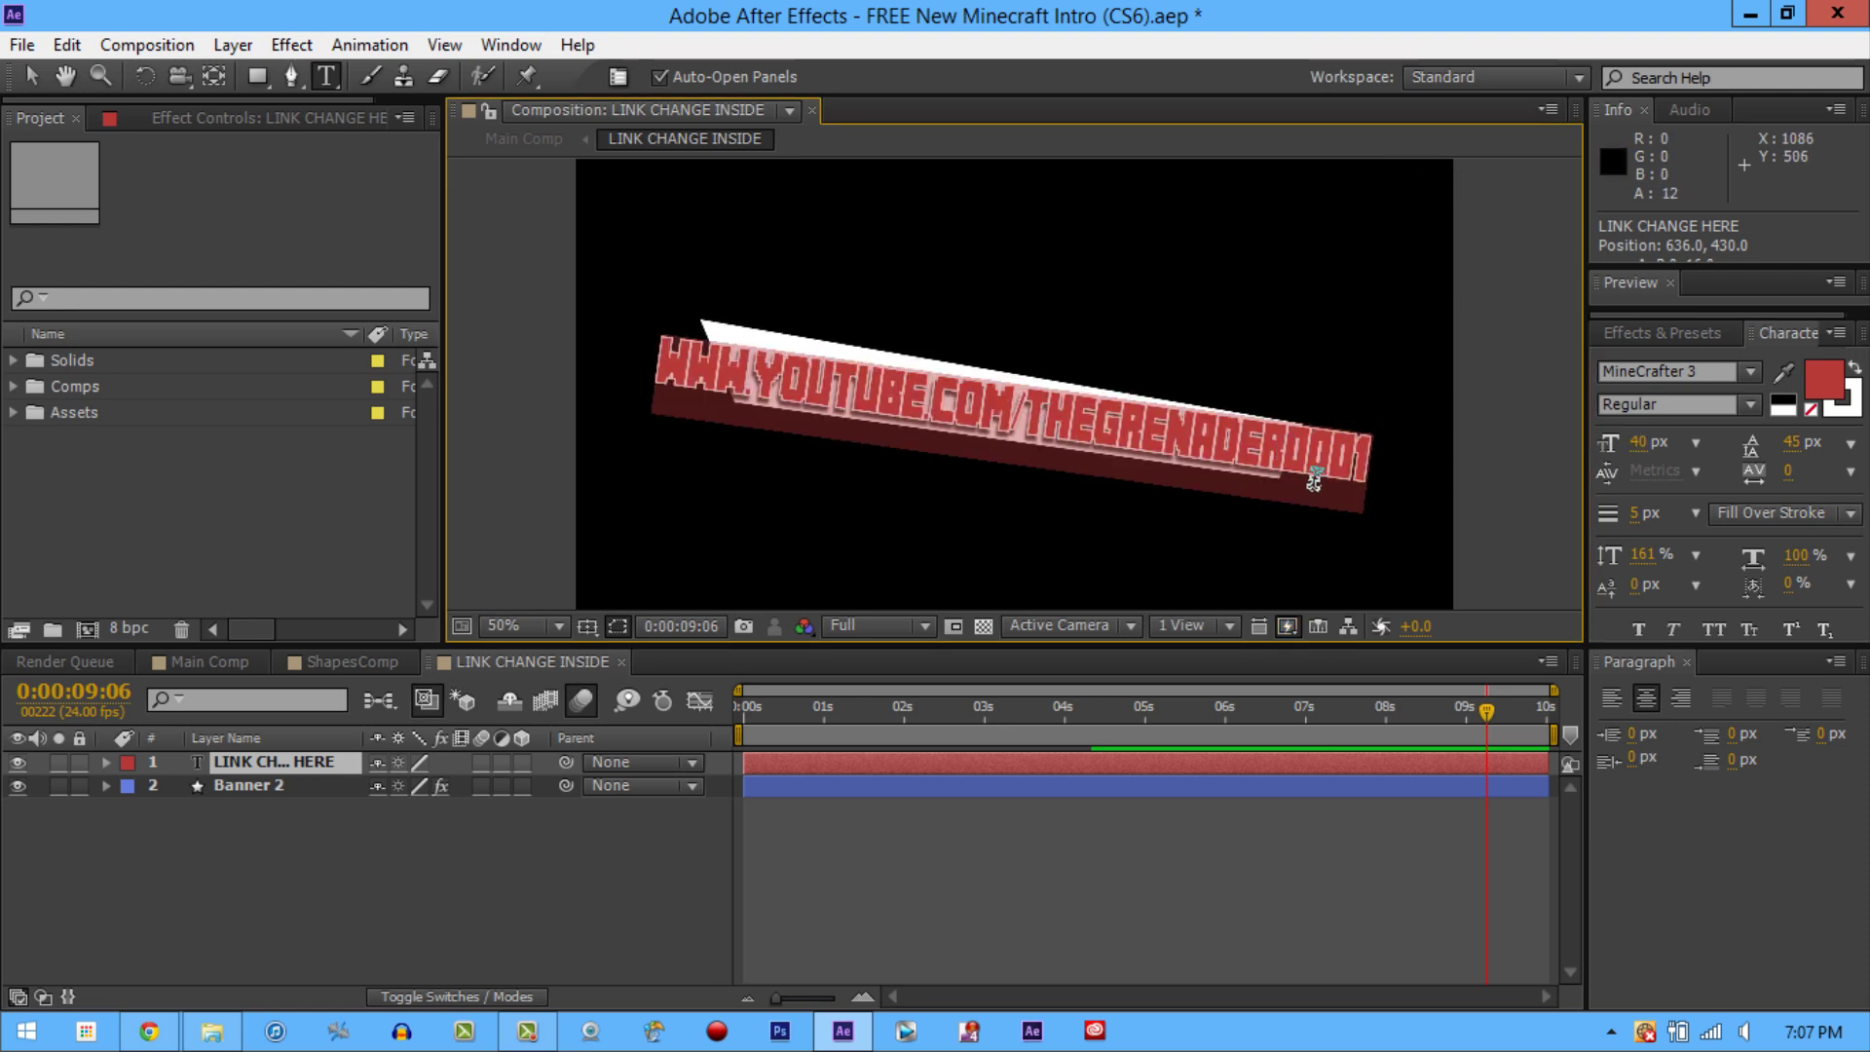
click(212, 661)
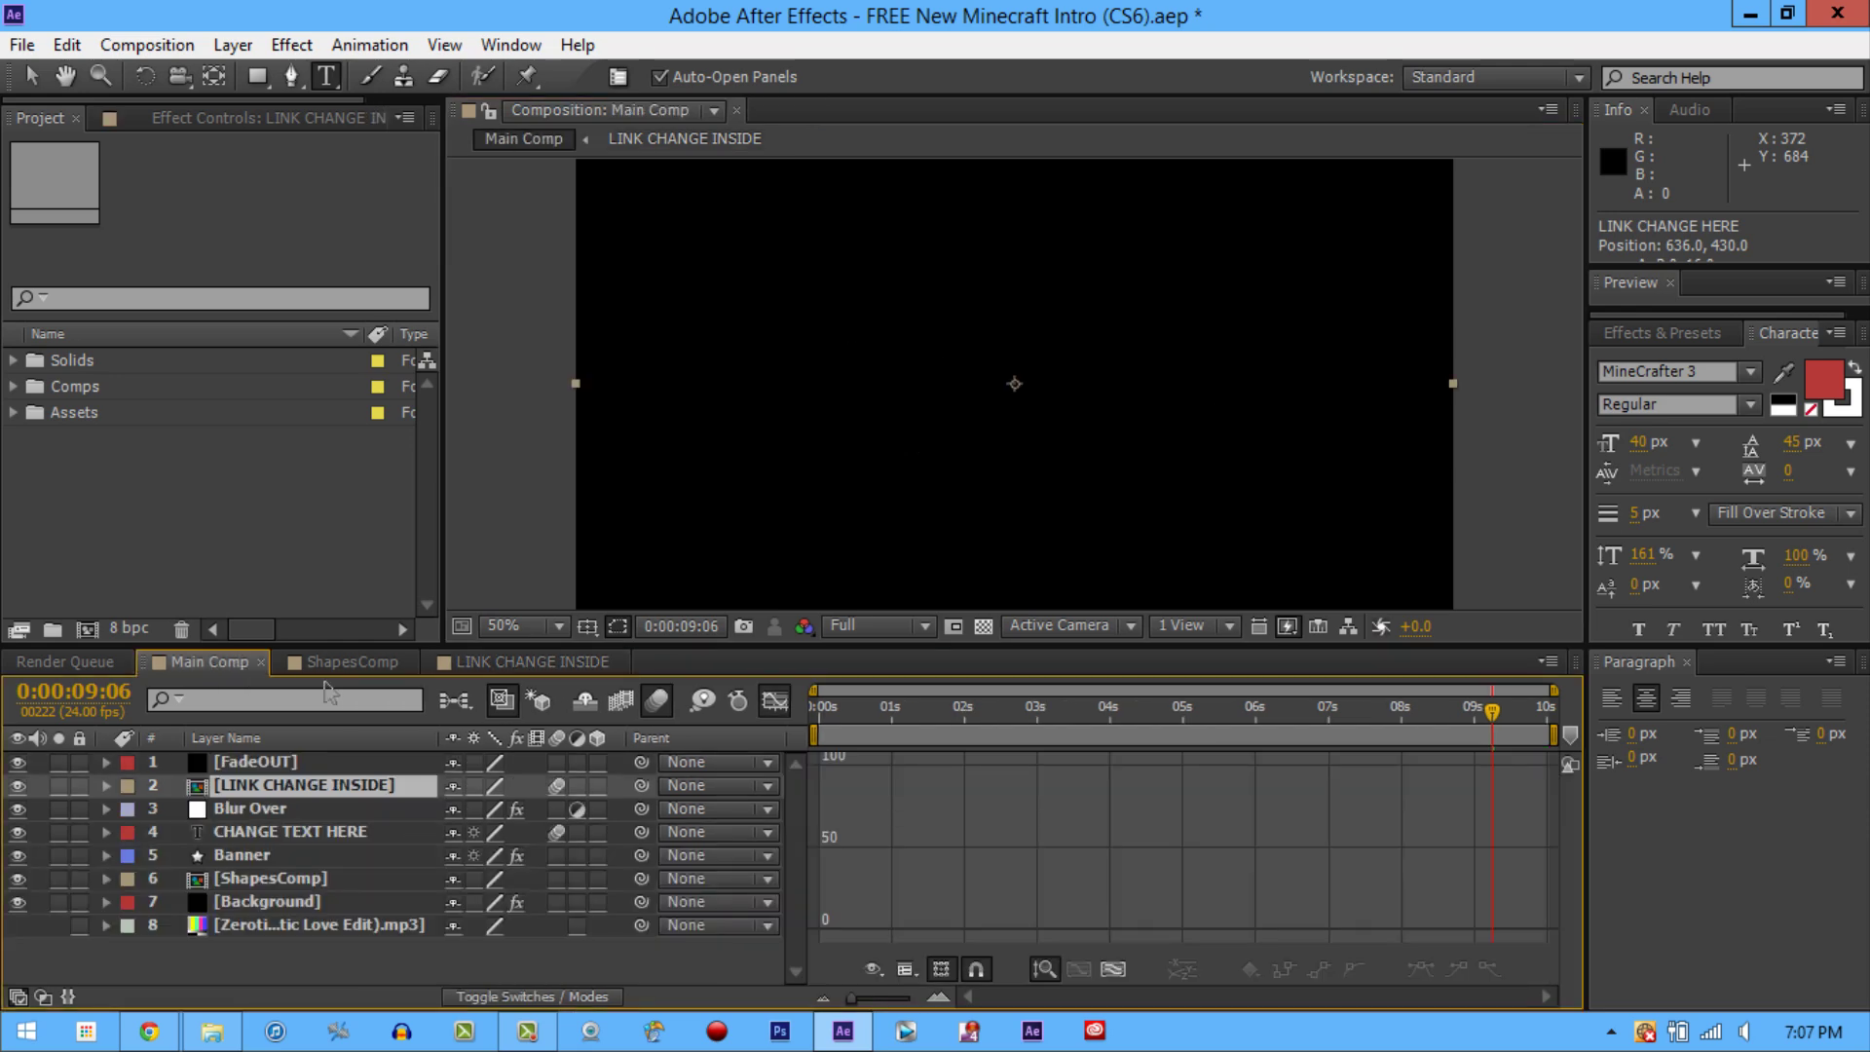
drag(1488, 705, 787, 721)
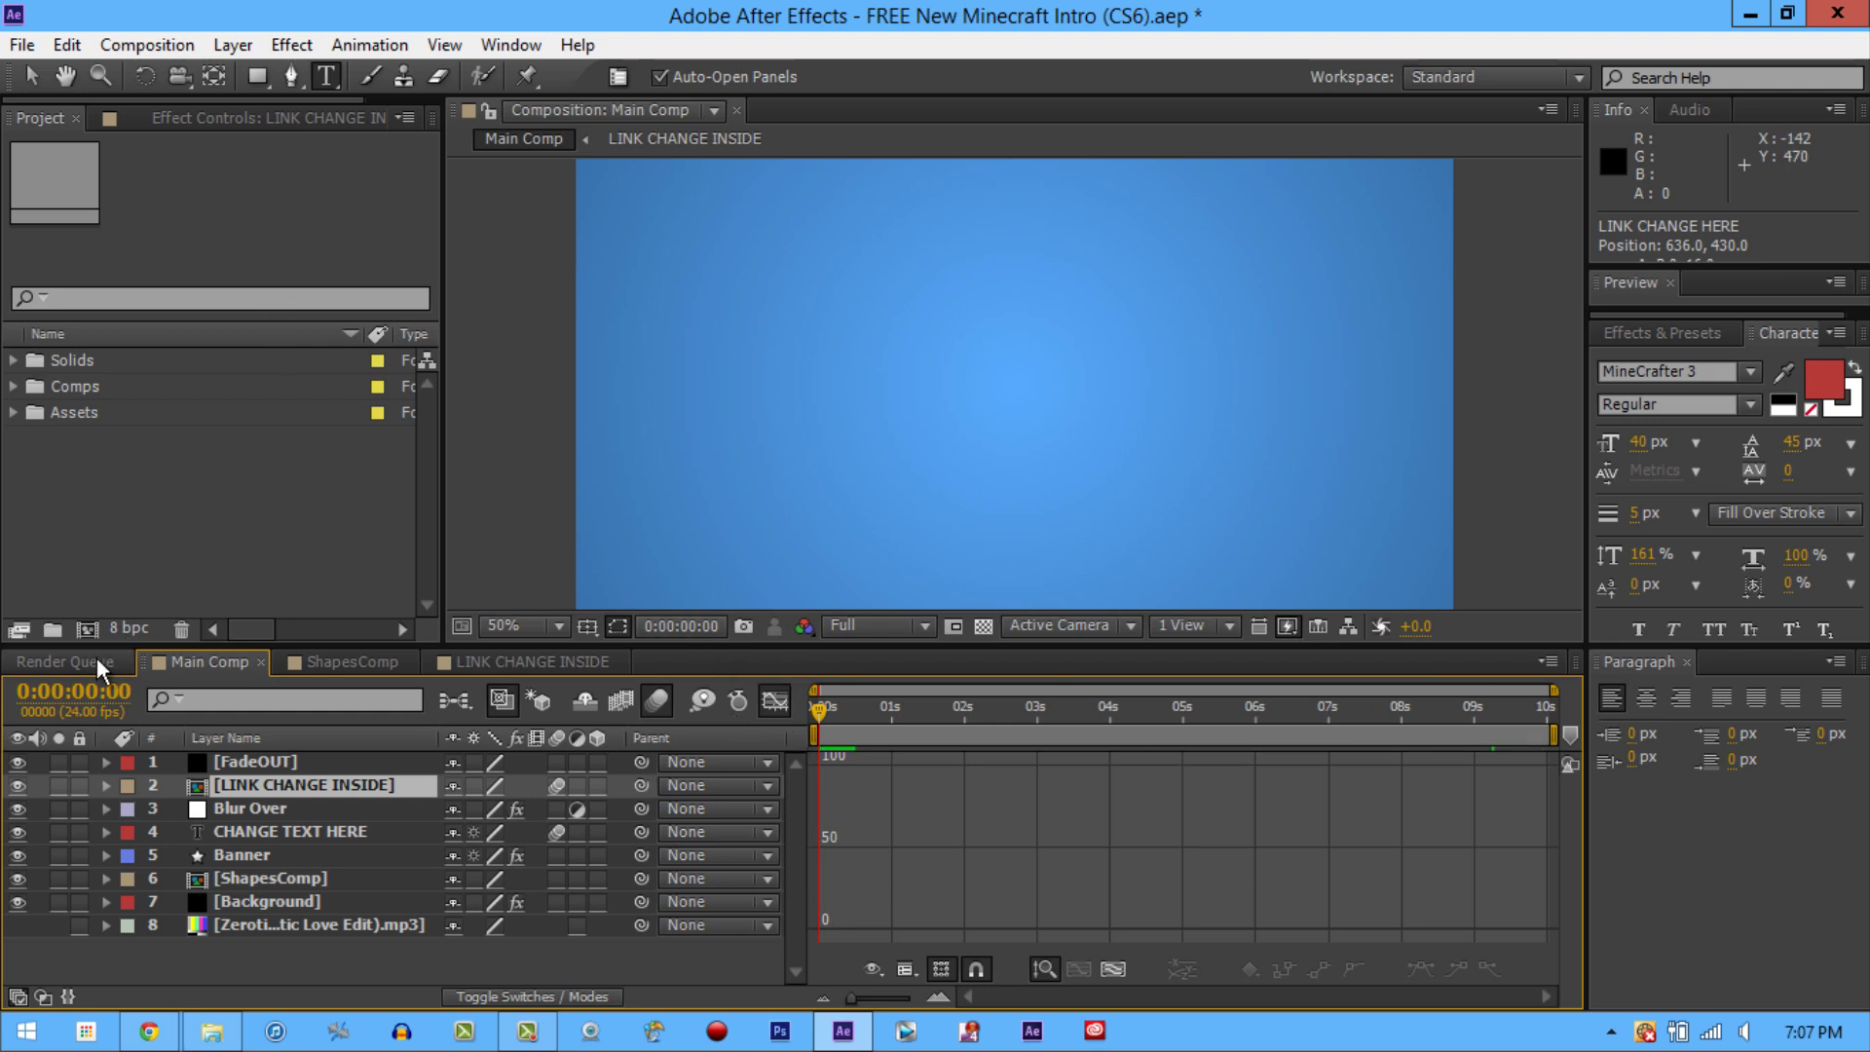
Step: Add Main Comp to the Render Queue with Best Settings at a 30 fps frame rate
click(168, 49)
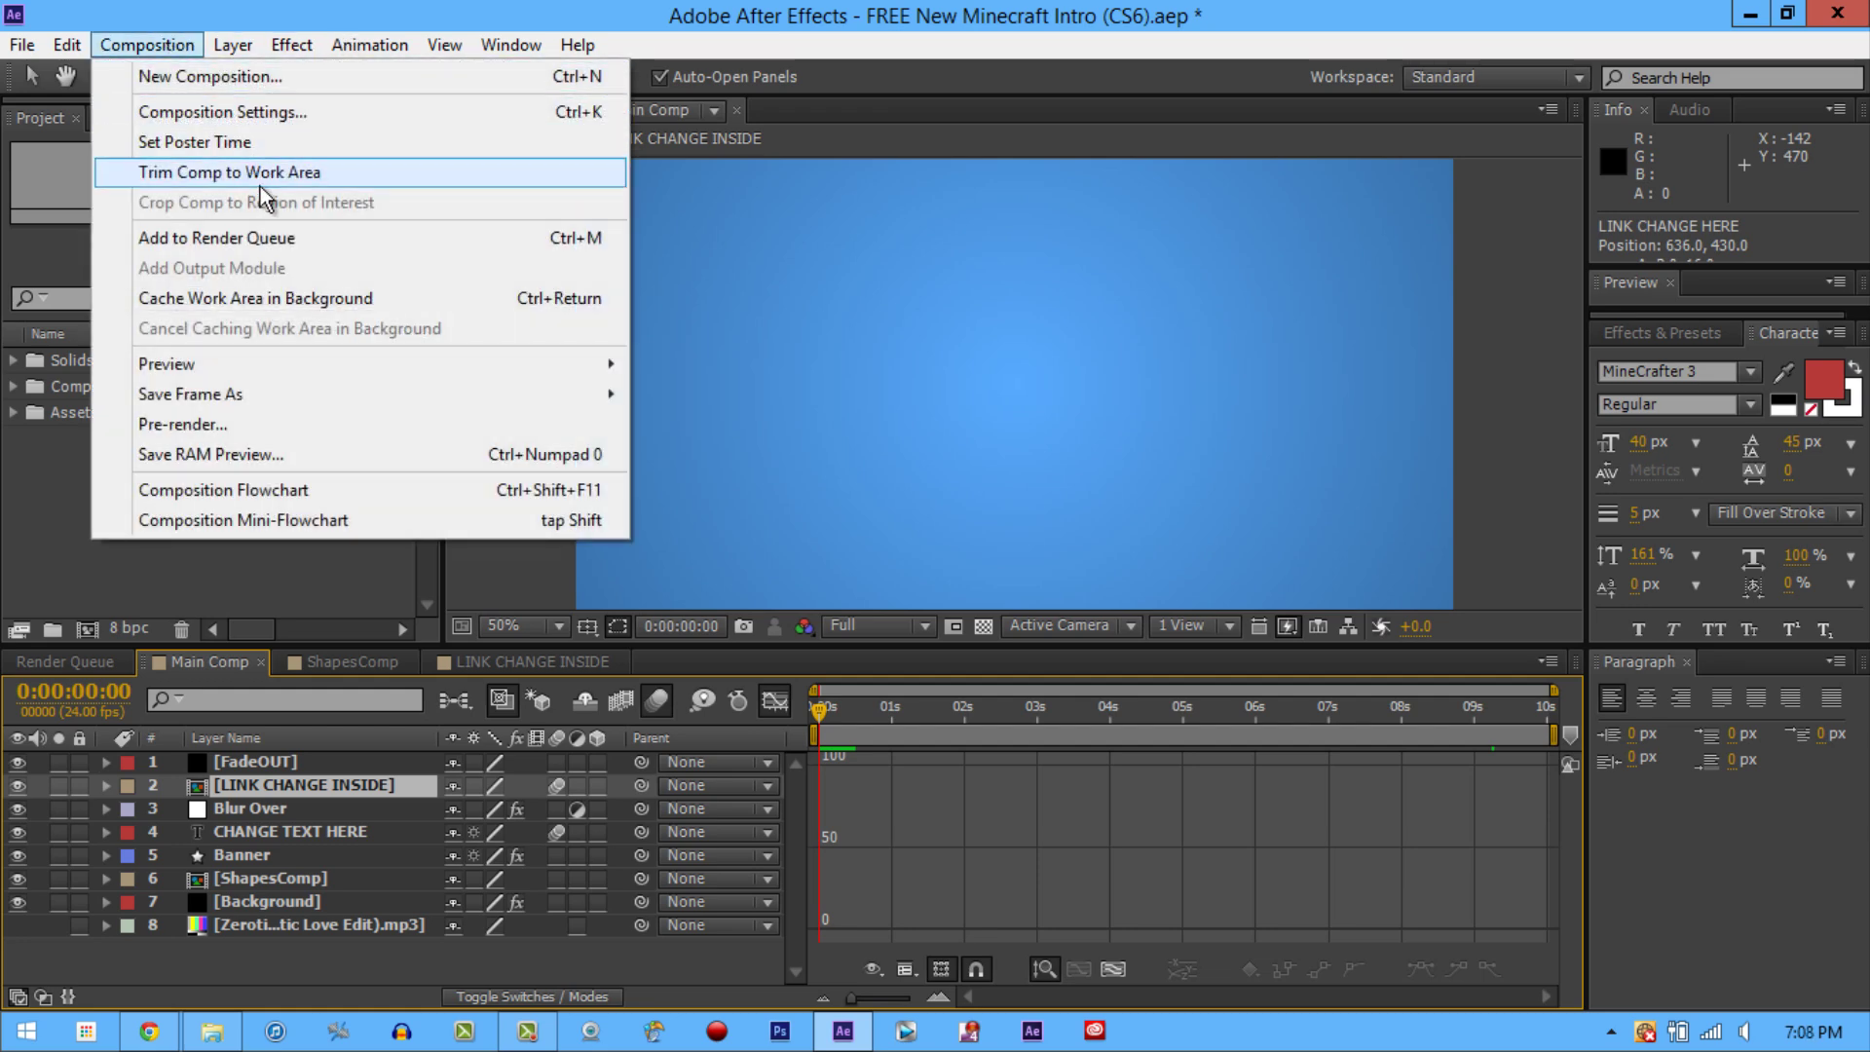
click(272, 244)
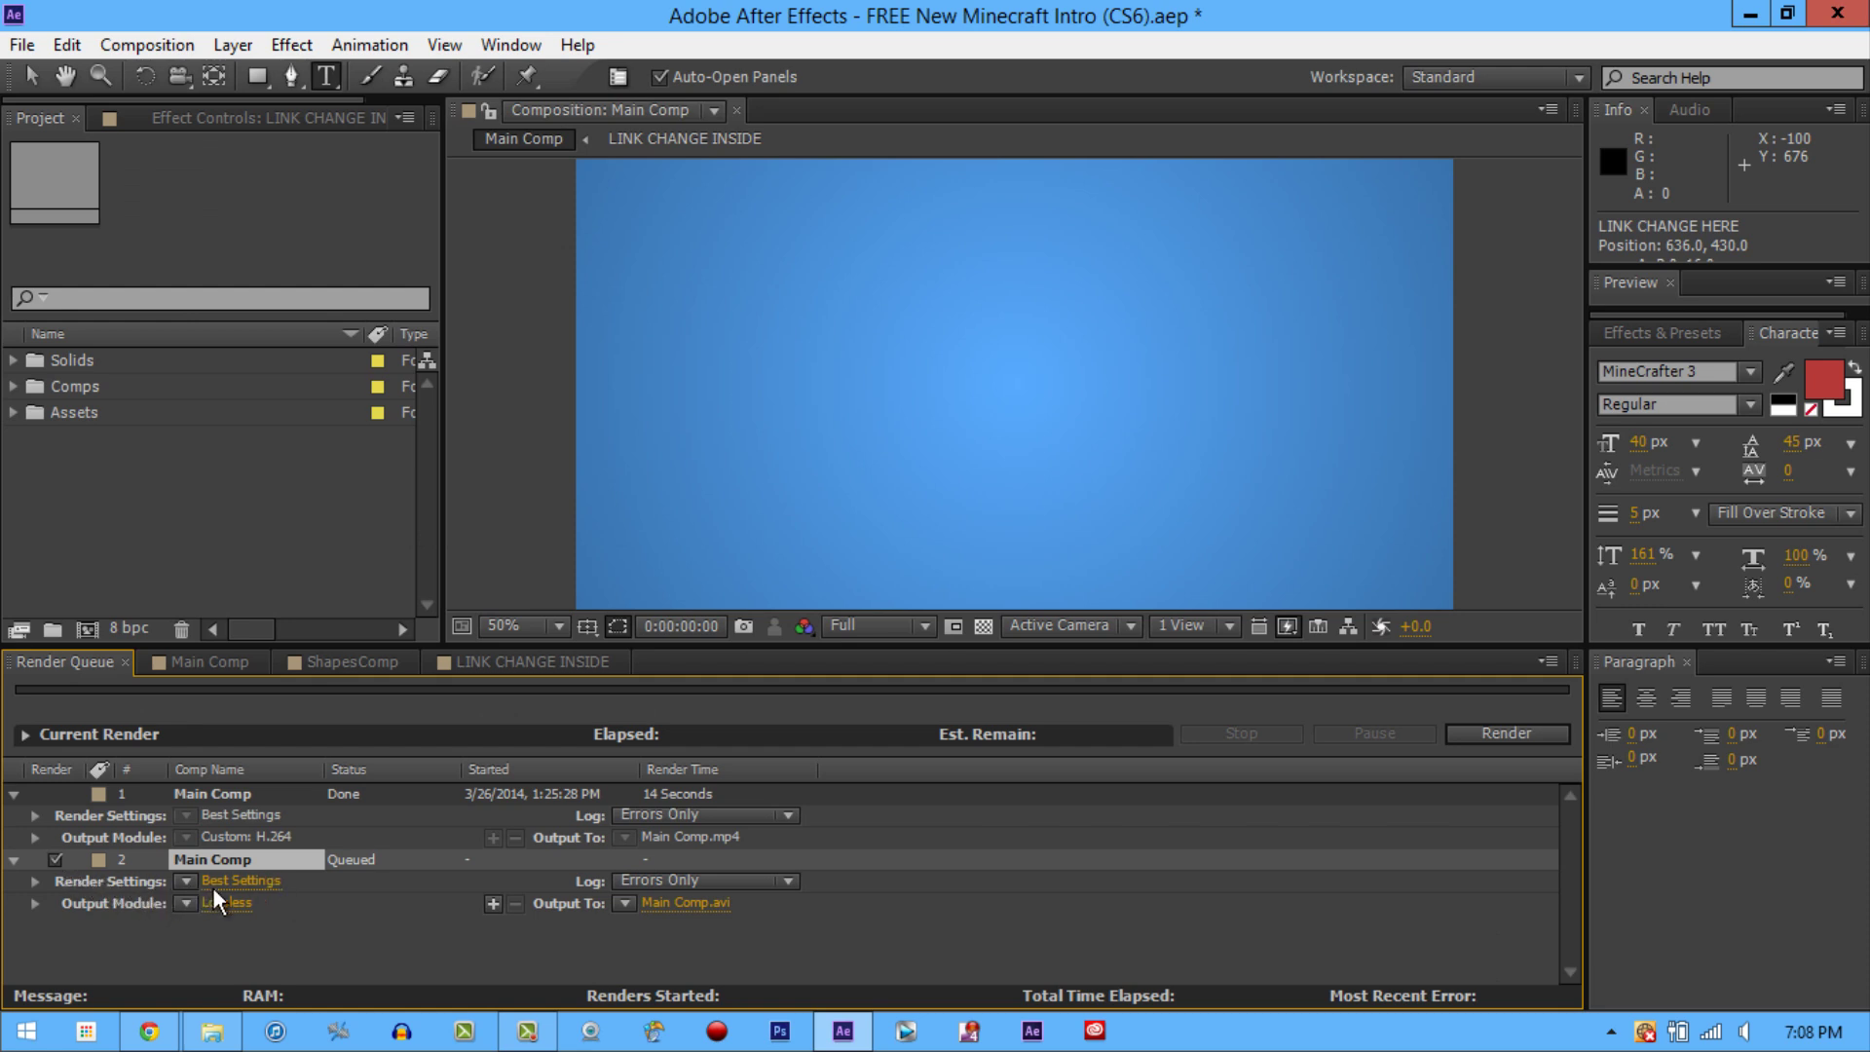
click(238, 881)
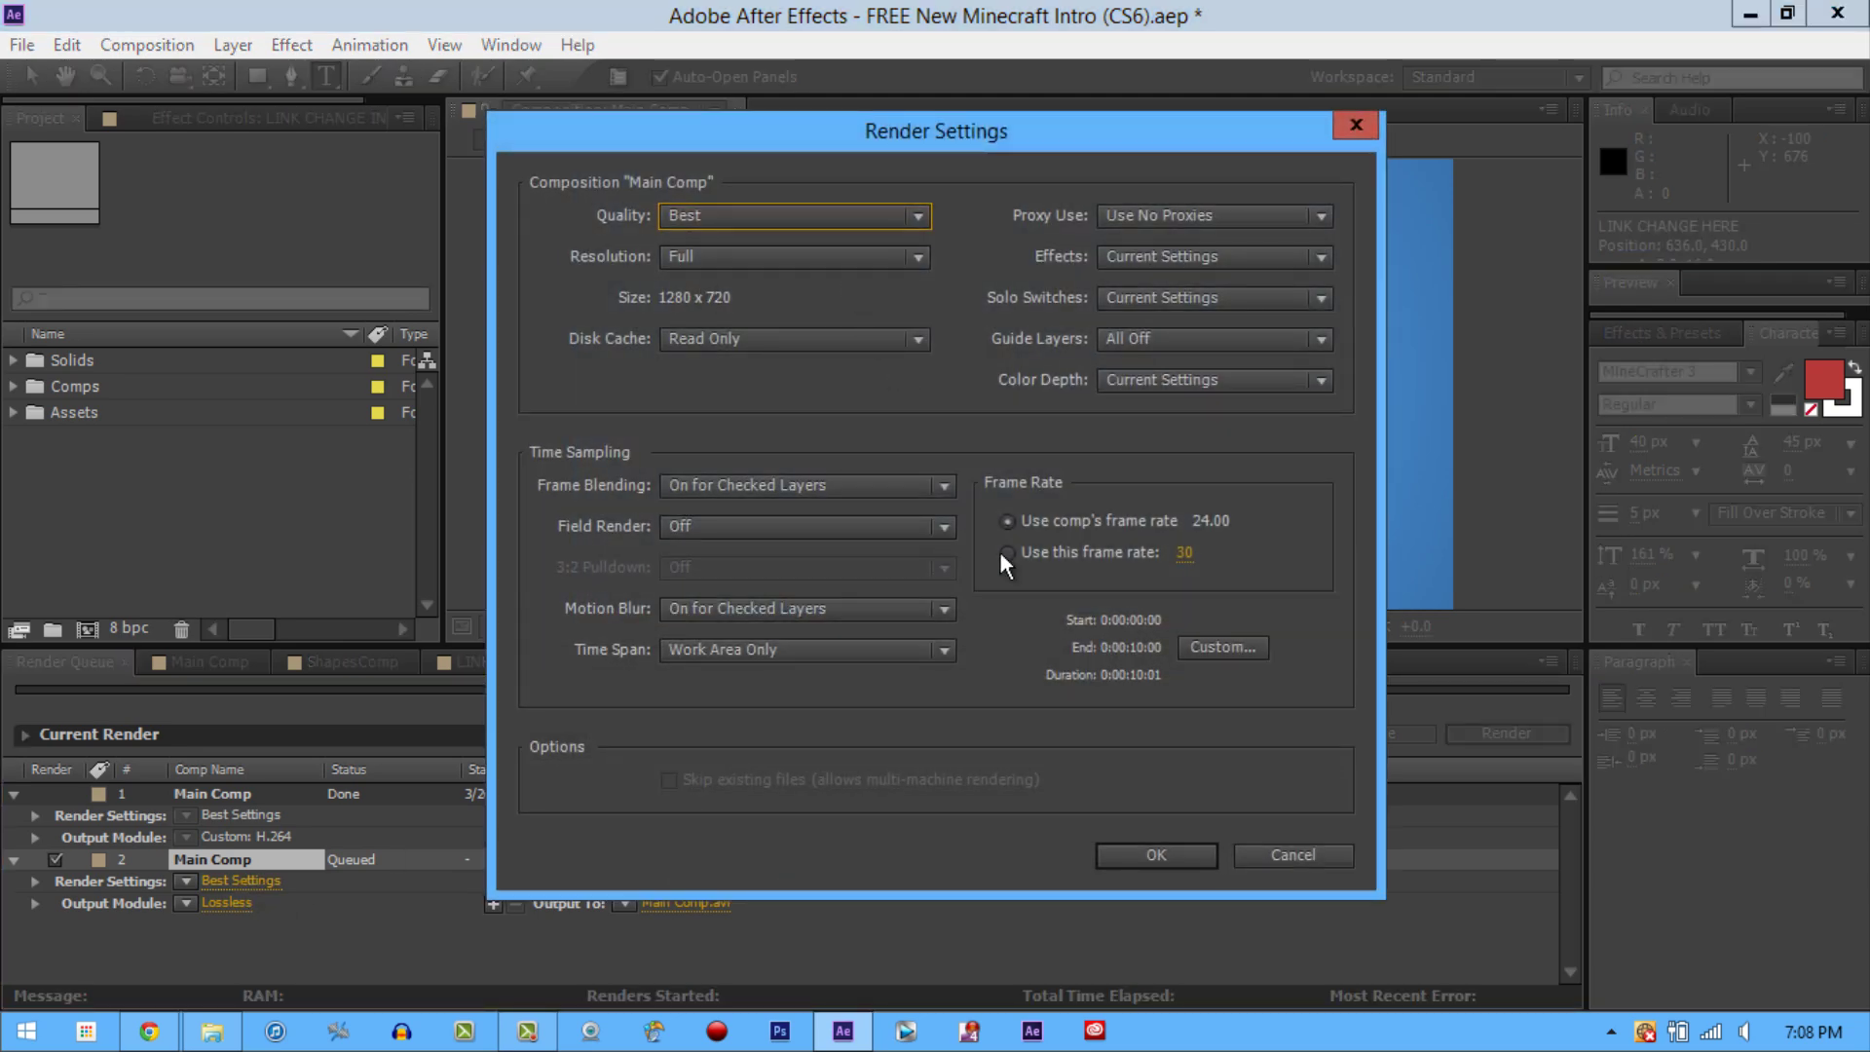
click(1011, 552)
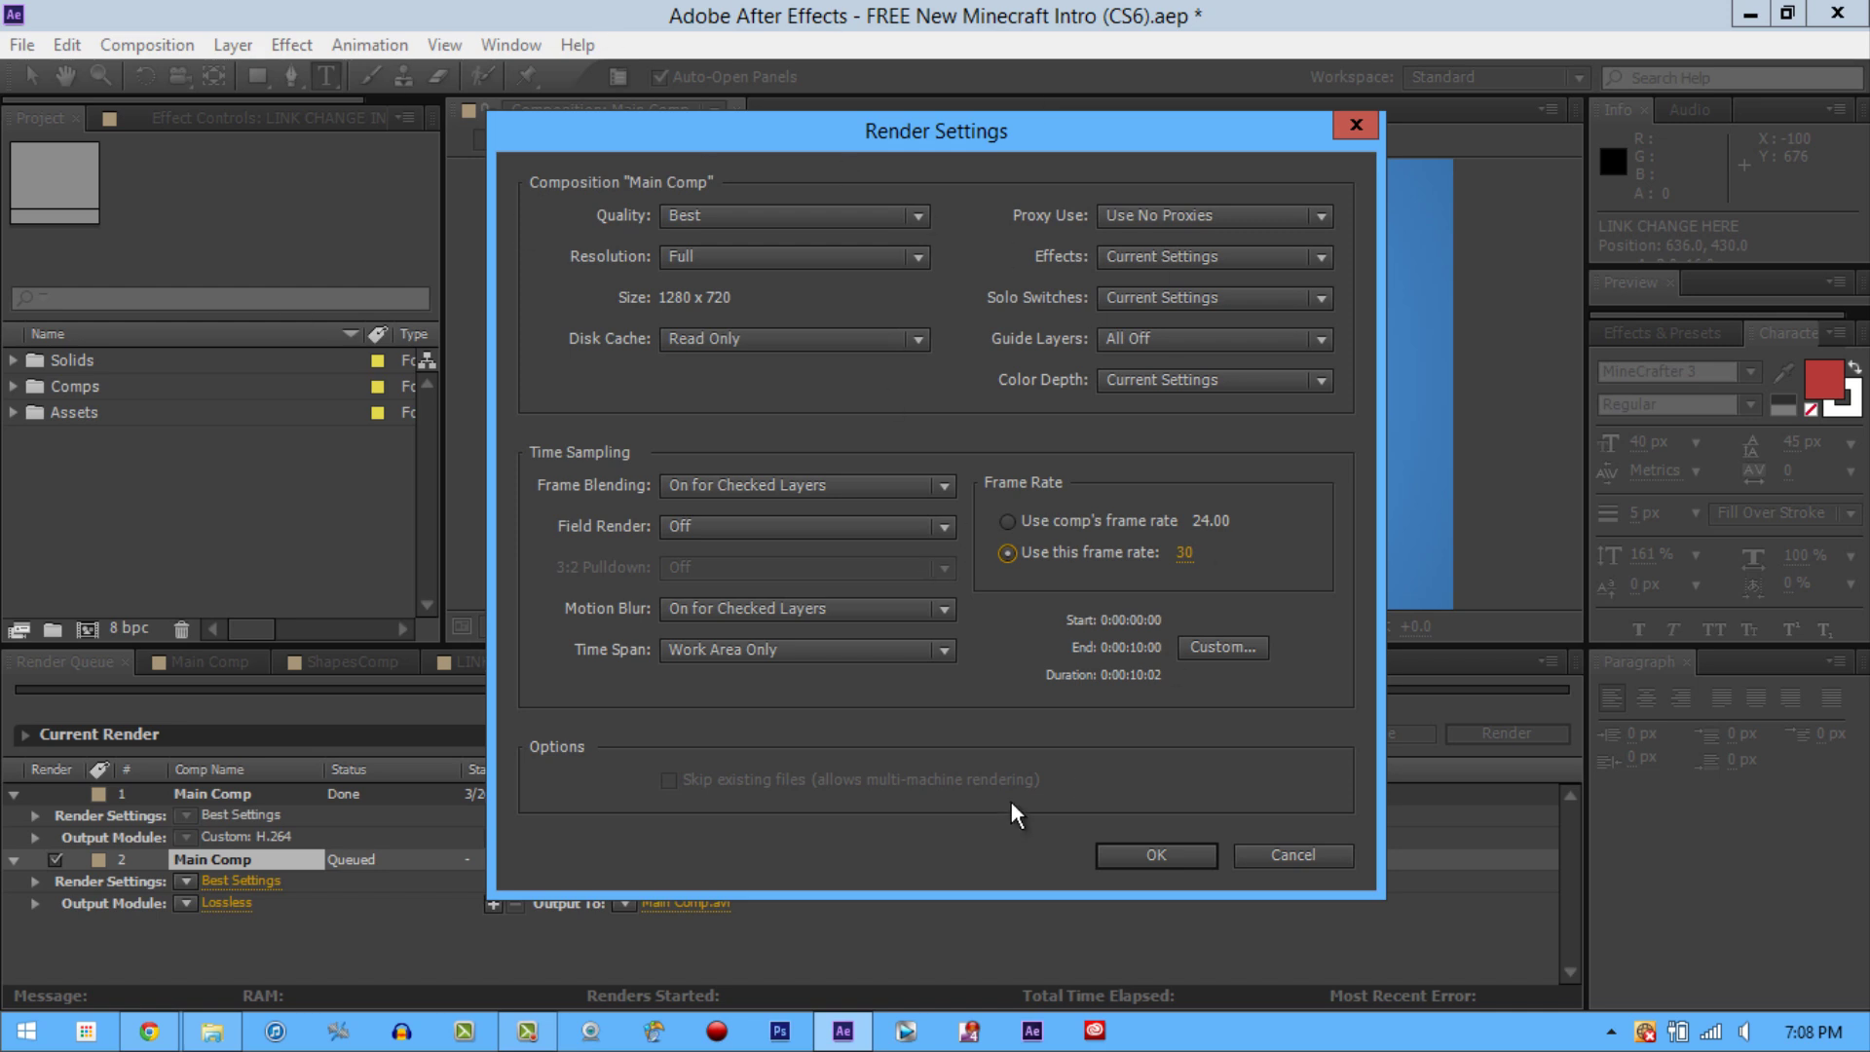
click(1149, 854)
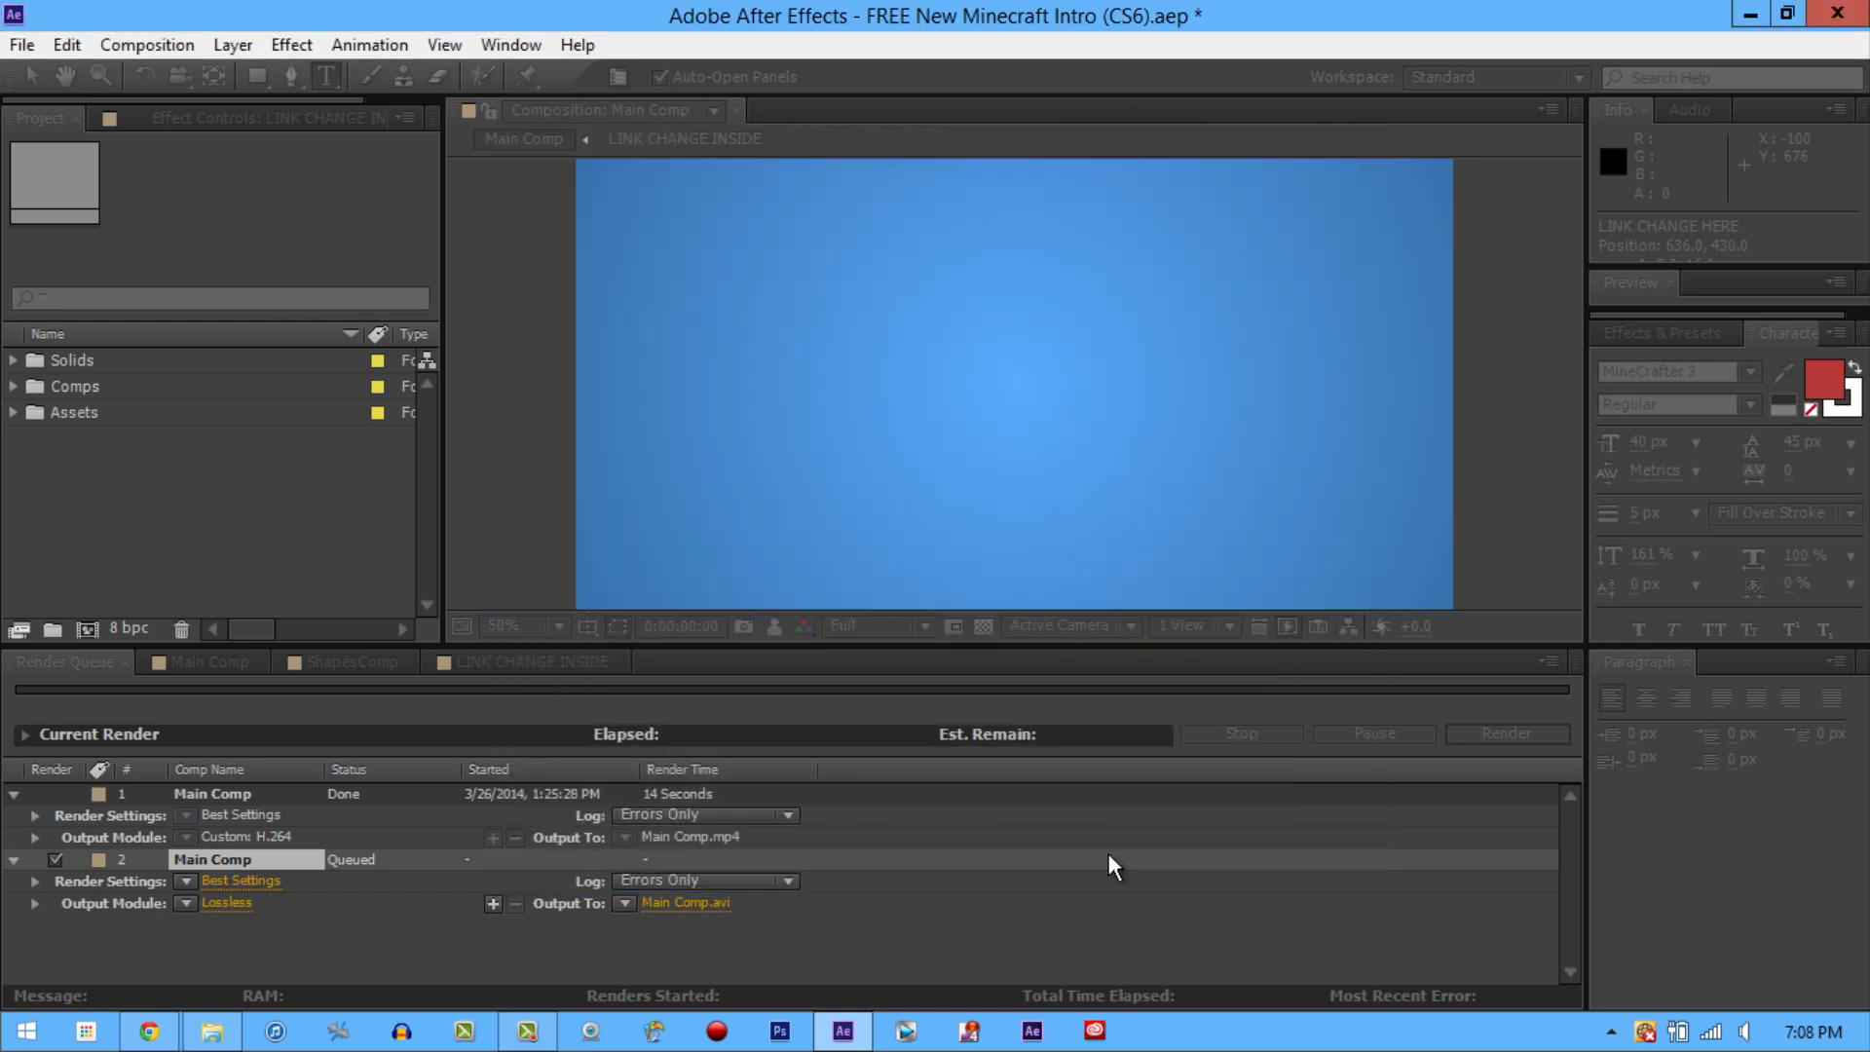
Step: Set the render output to Texs.avi in the Desktop folder
click(691, 902)
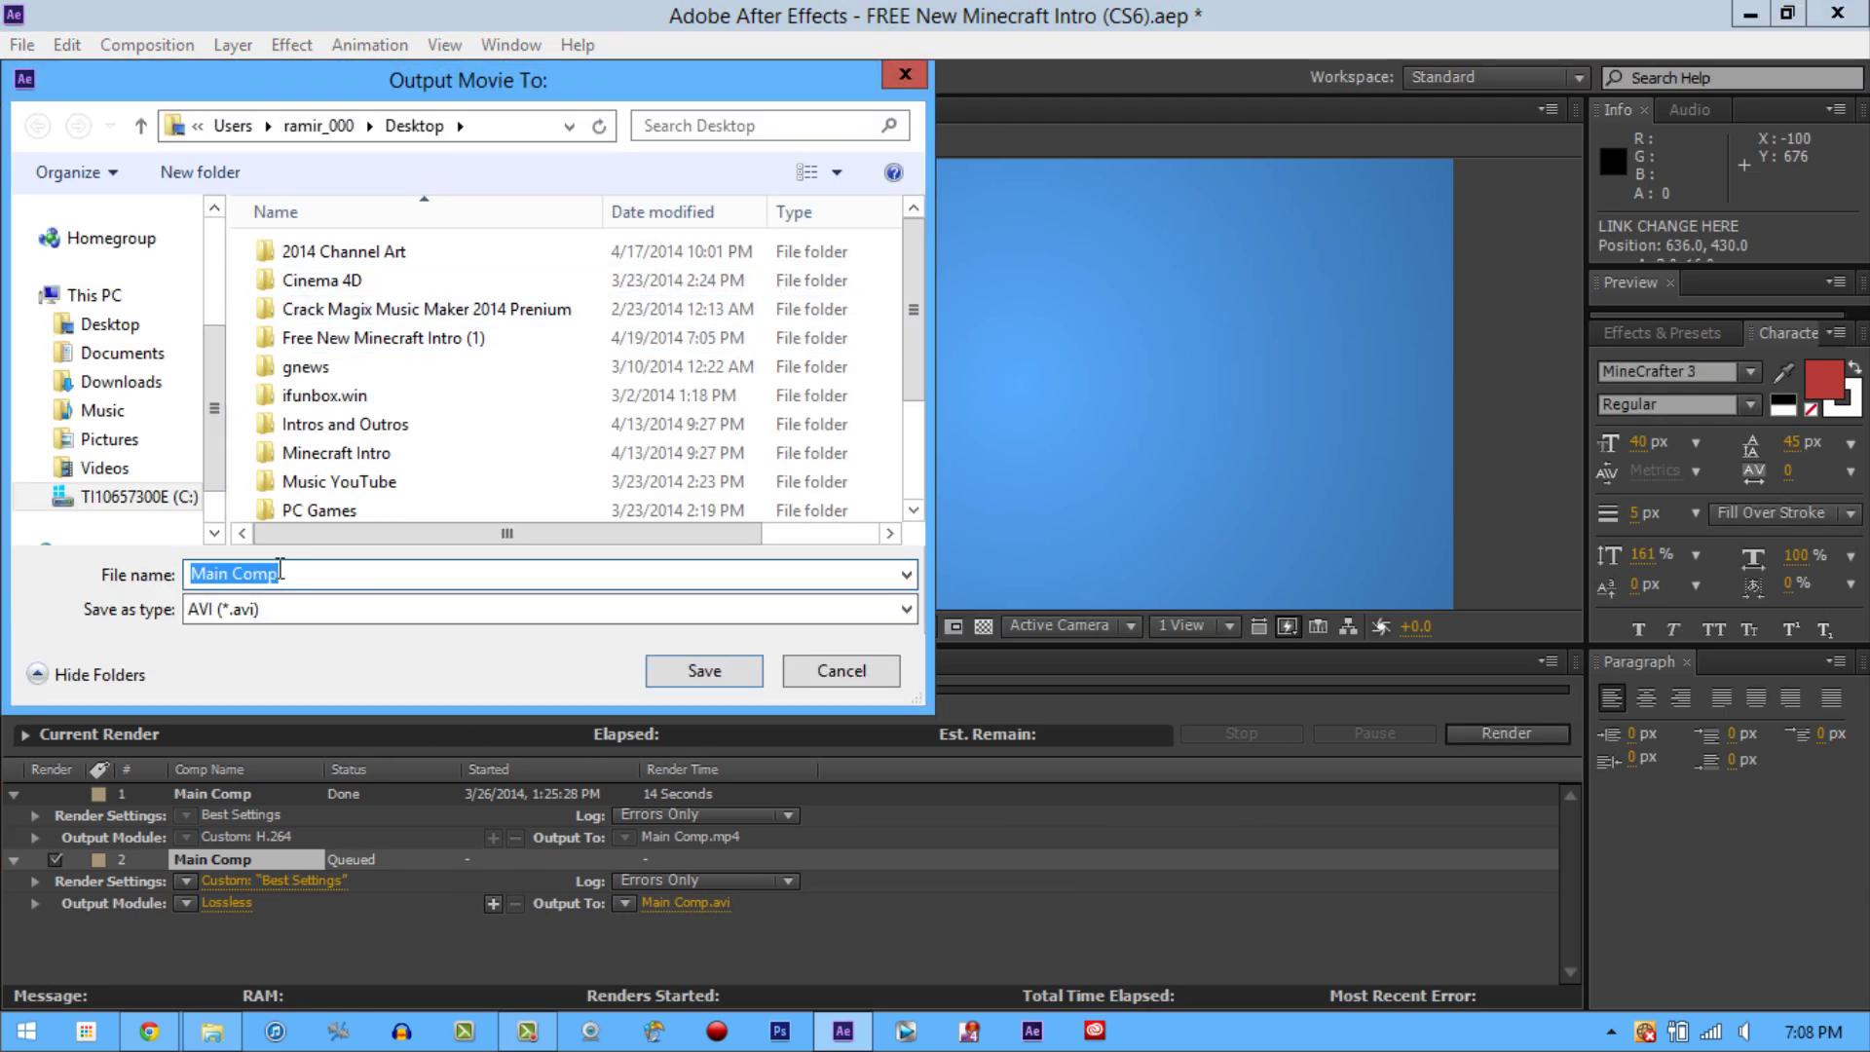
click(361, 608)
click(306, 577)
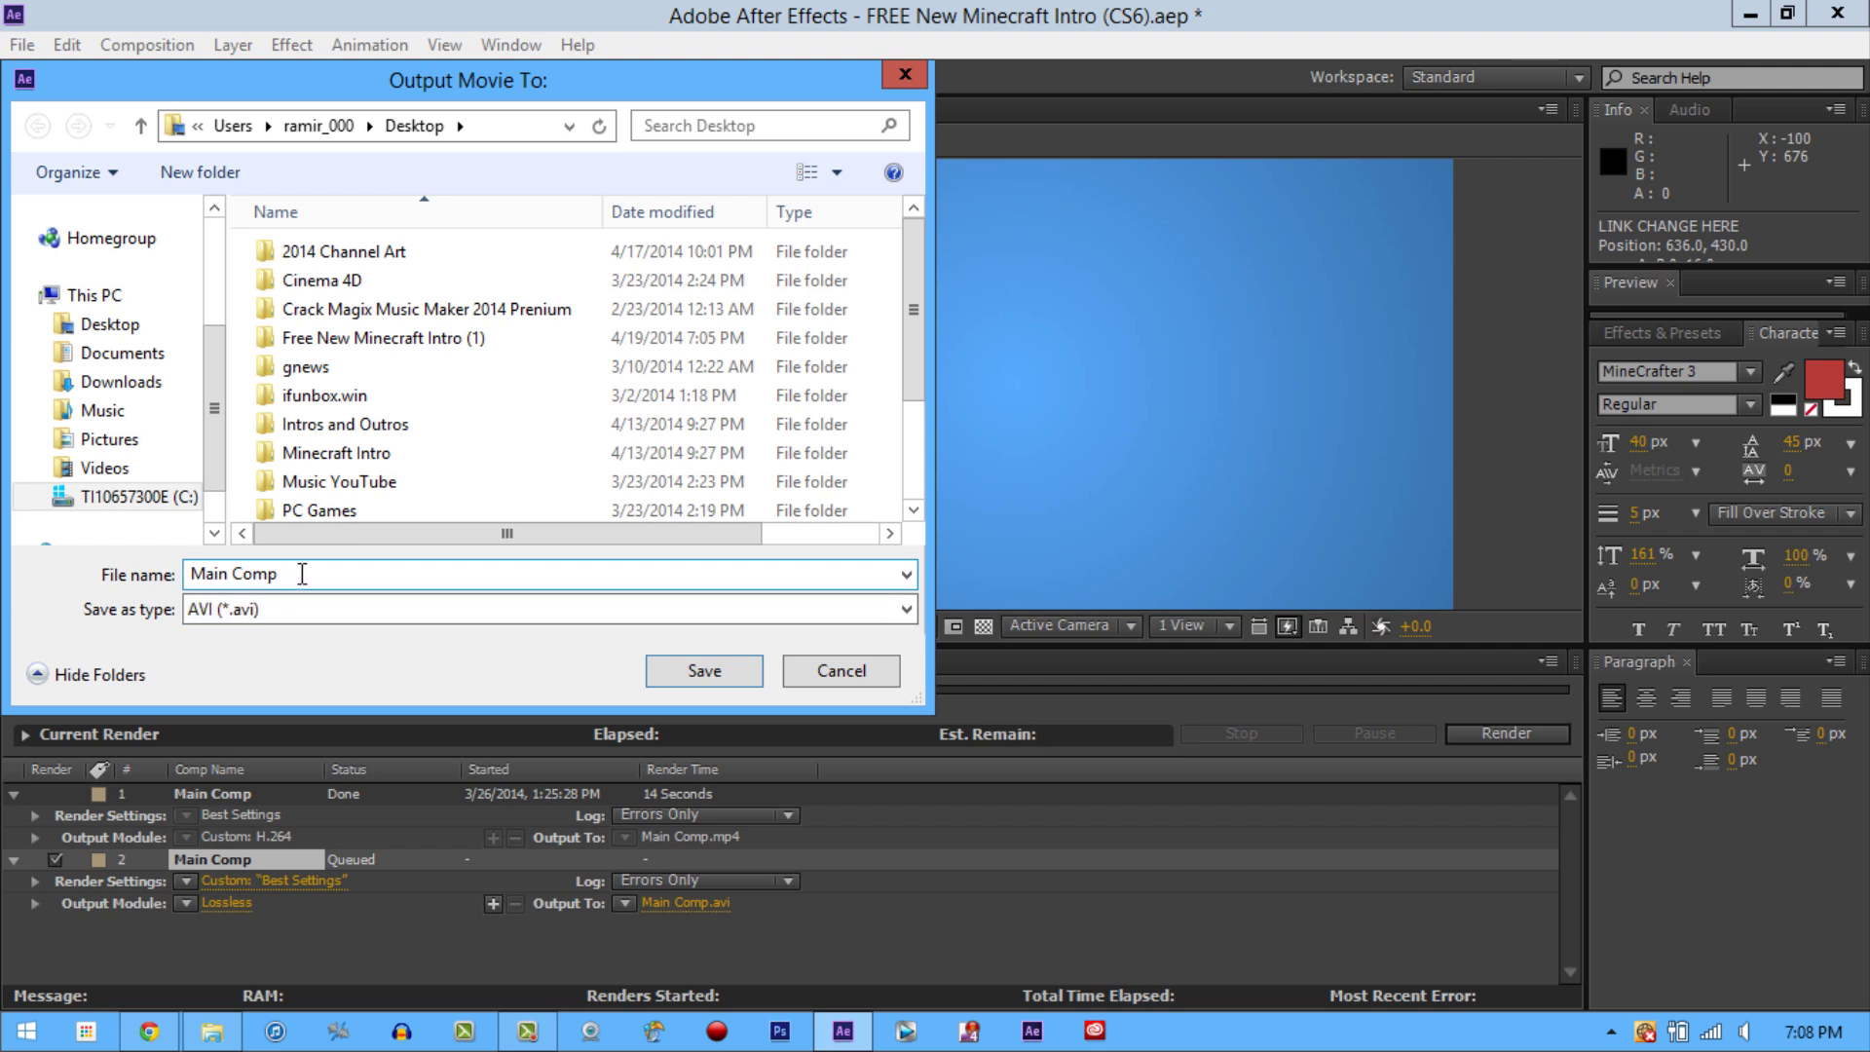
click(117, 297)
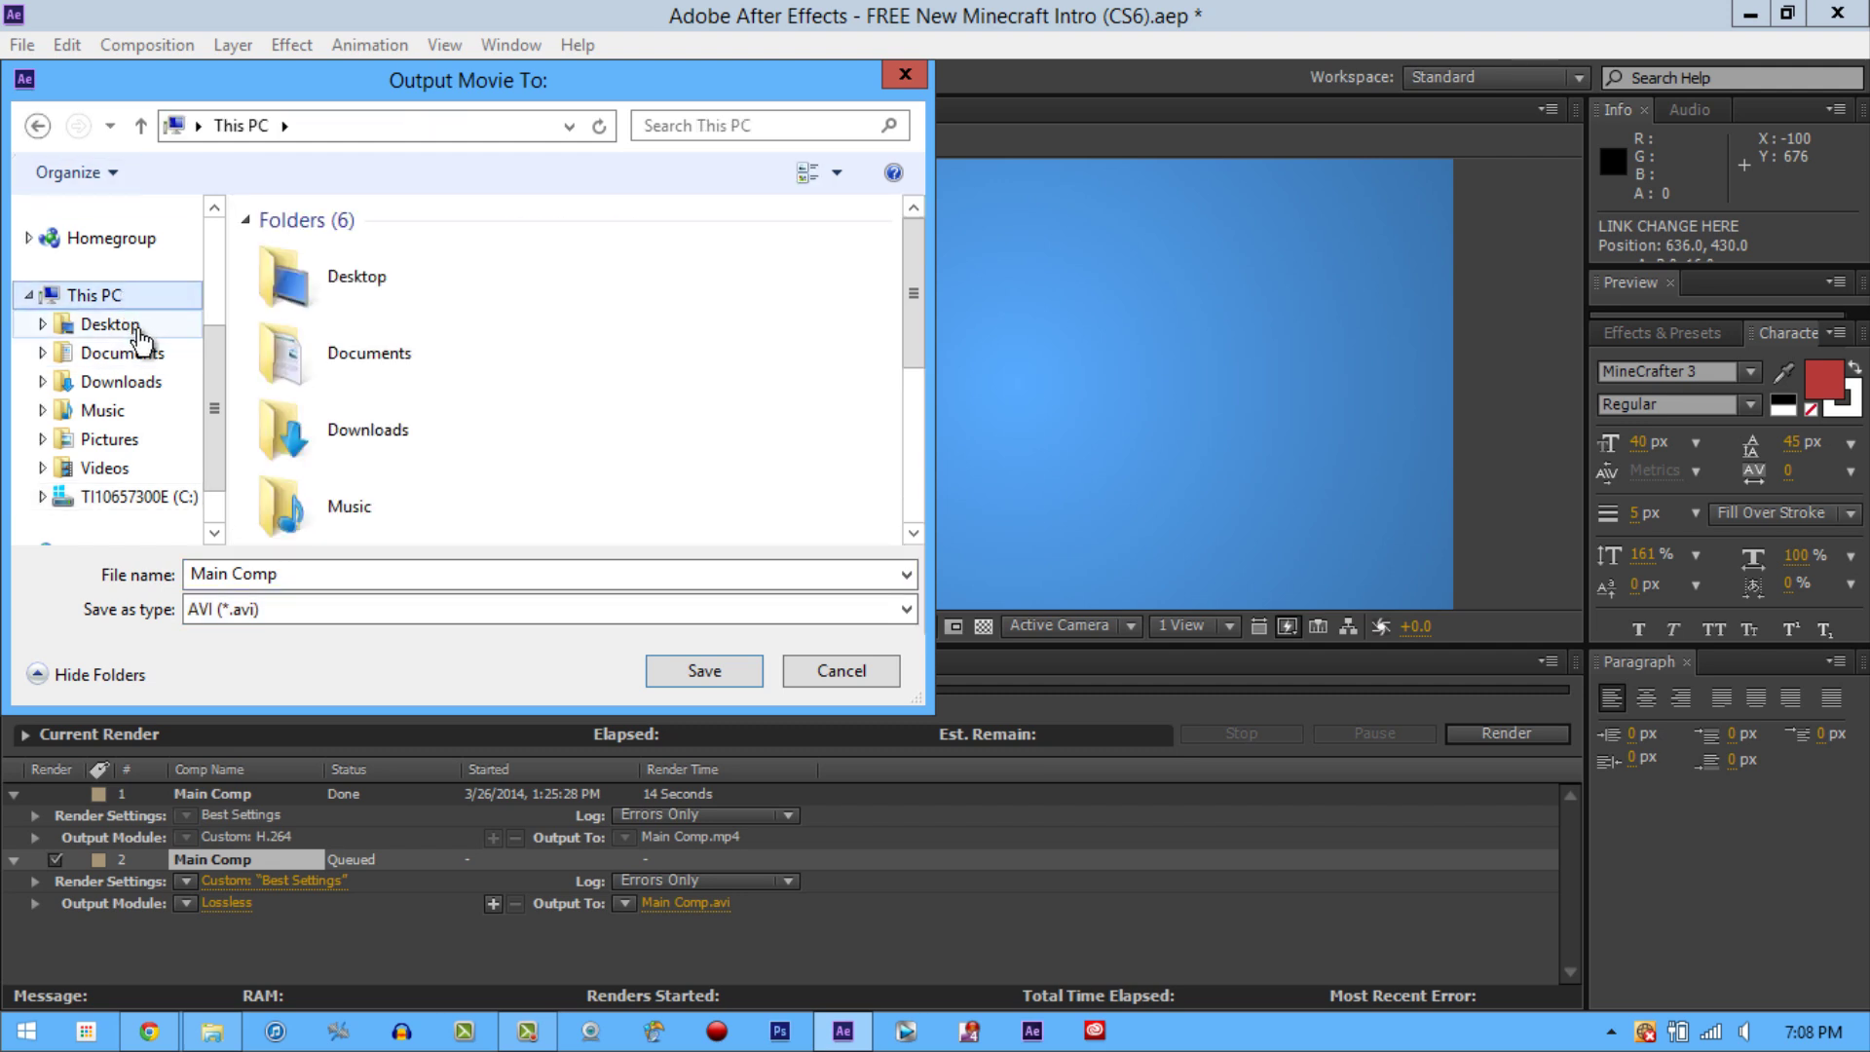
click(190, 576)
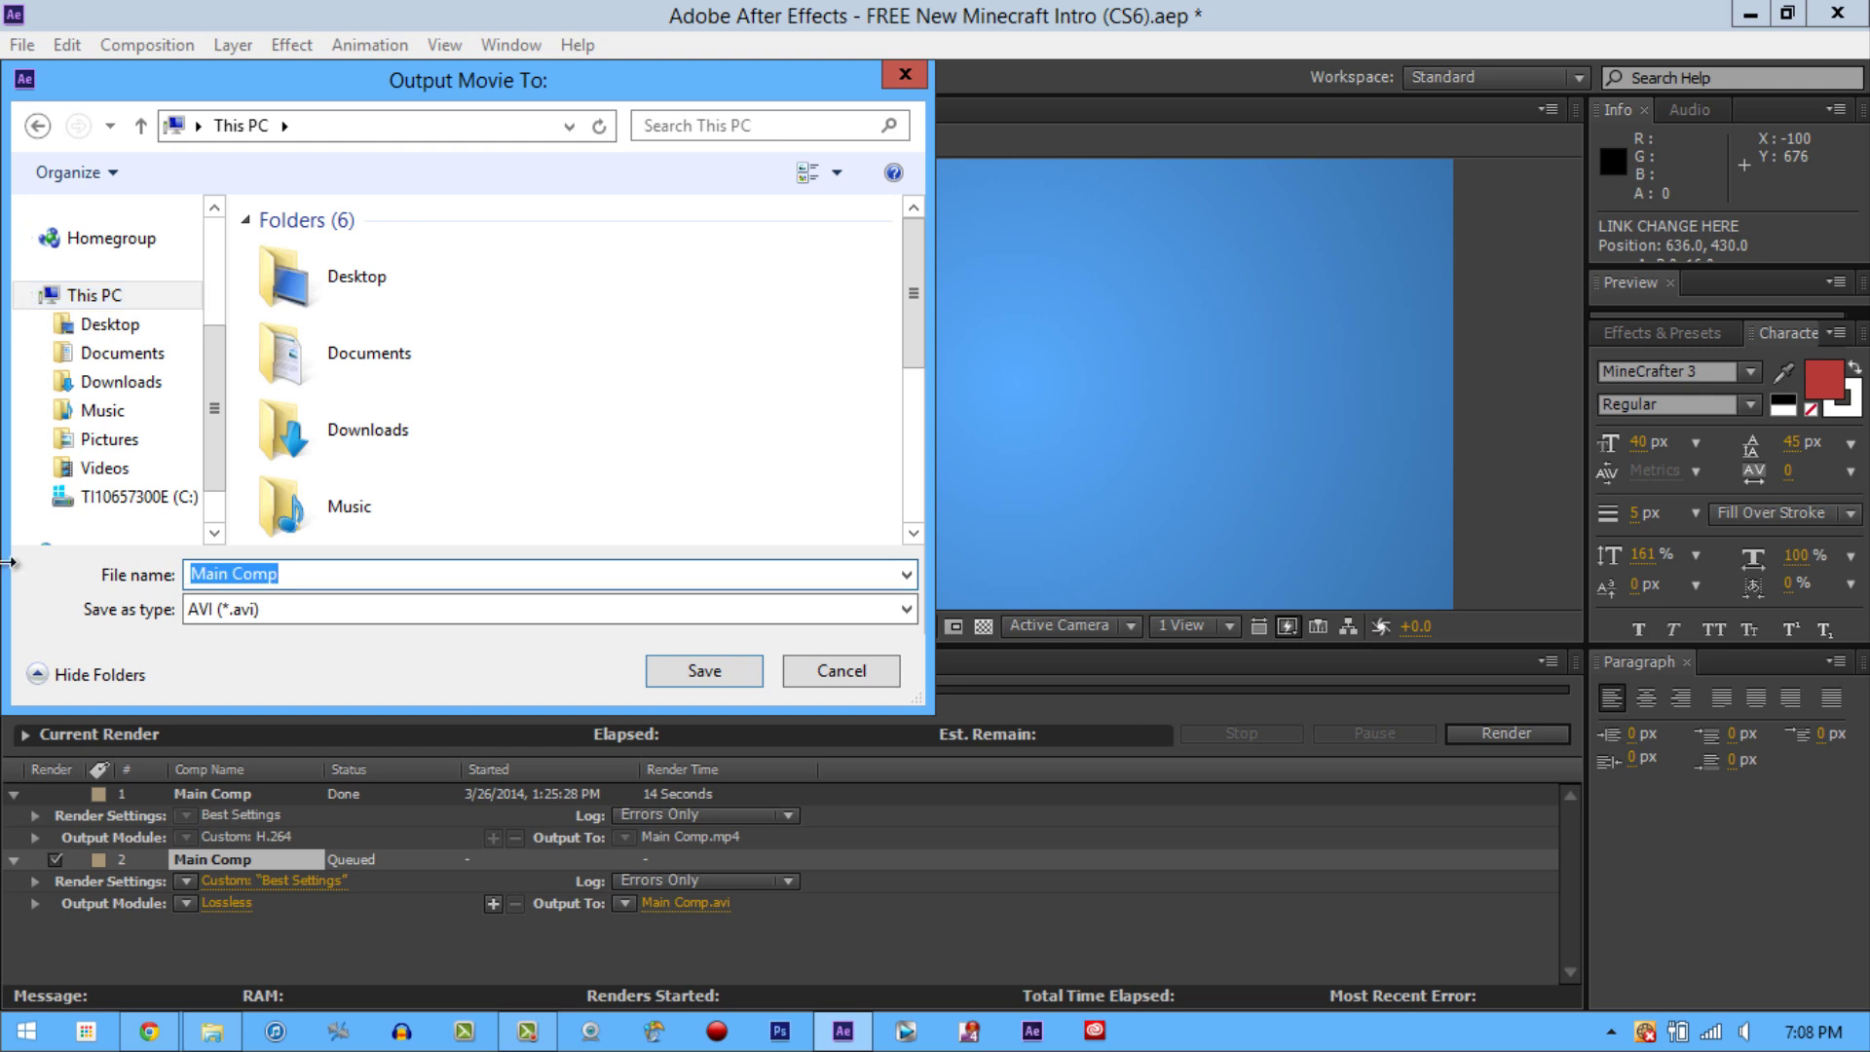
text(Texs)
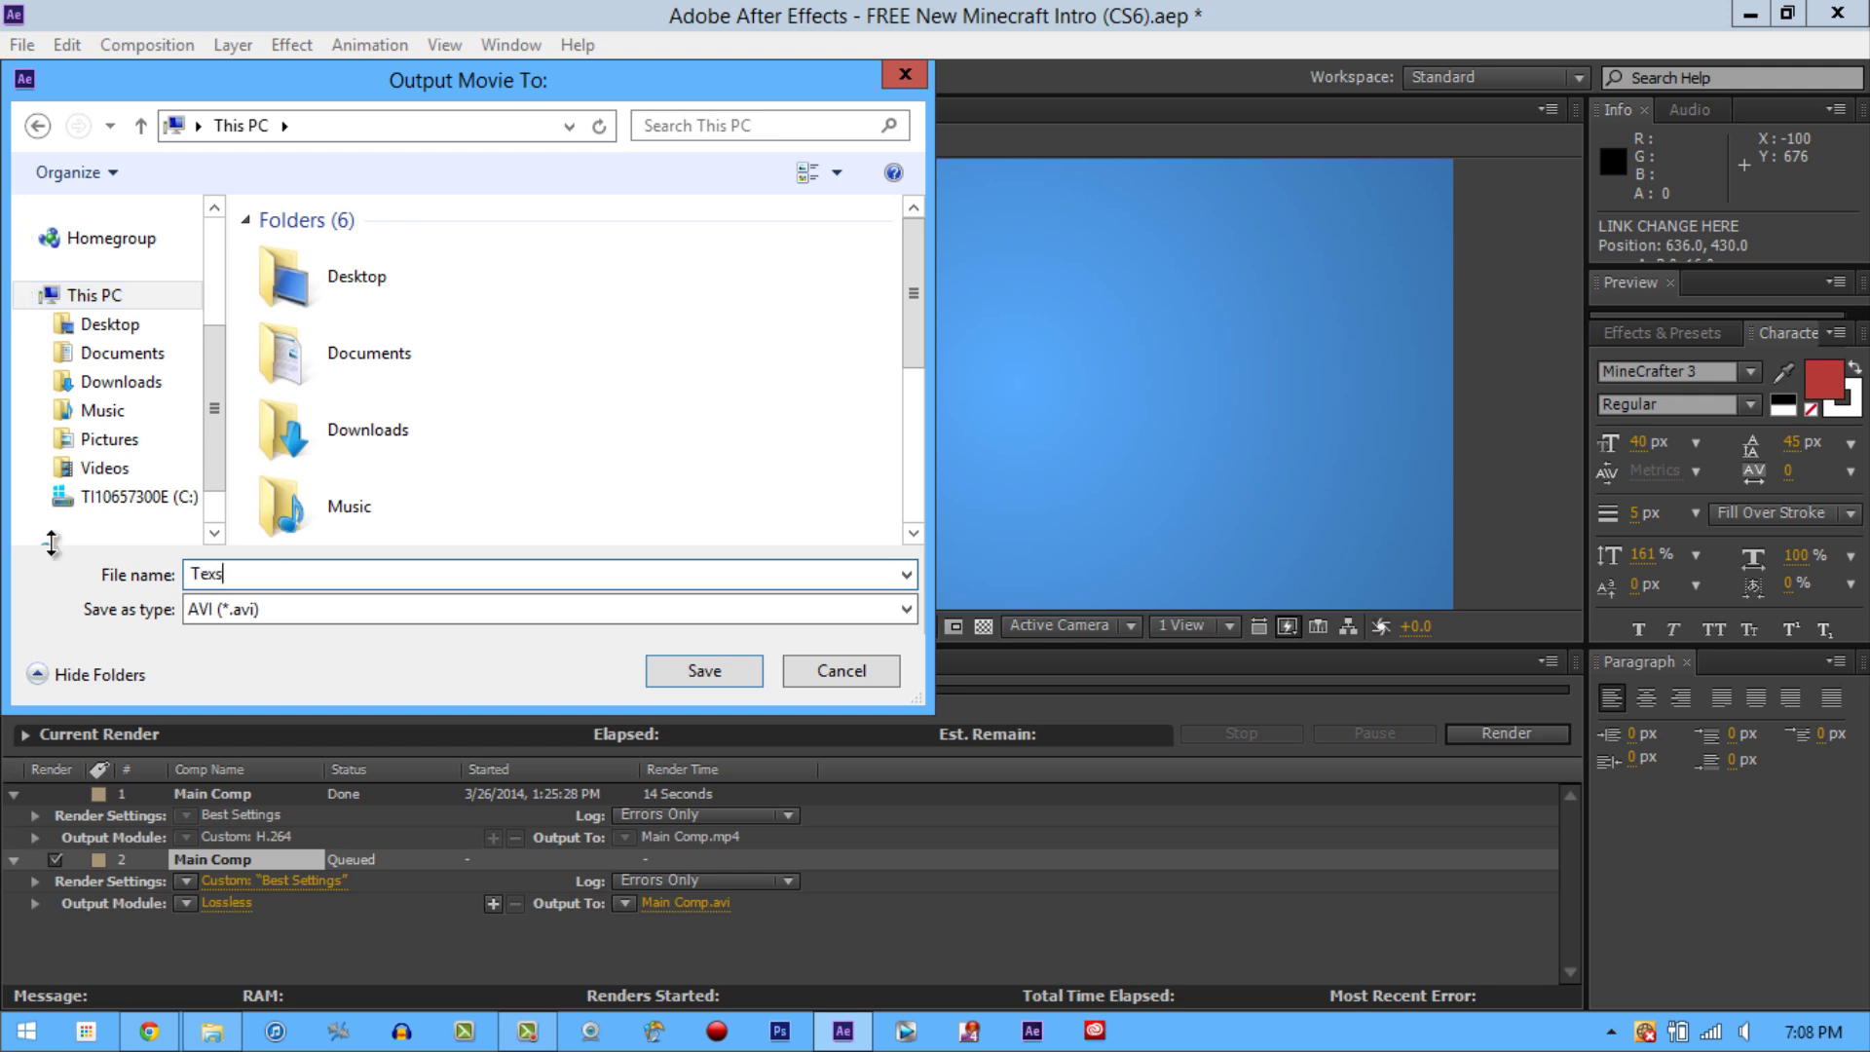
click(735, 670)
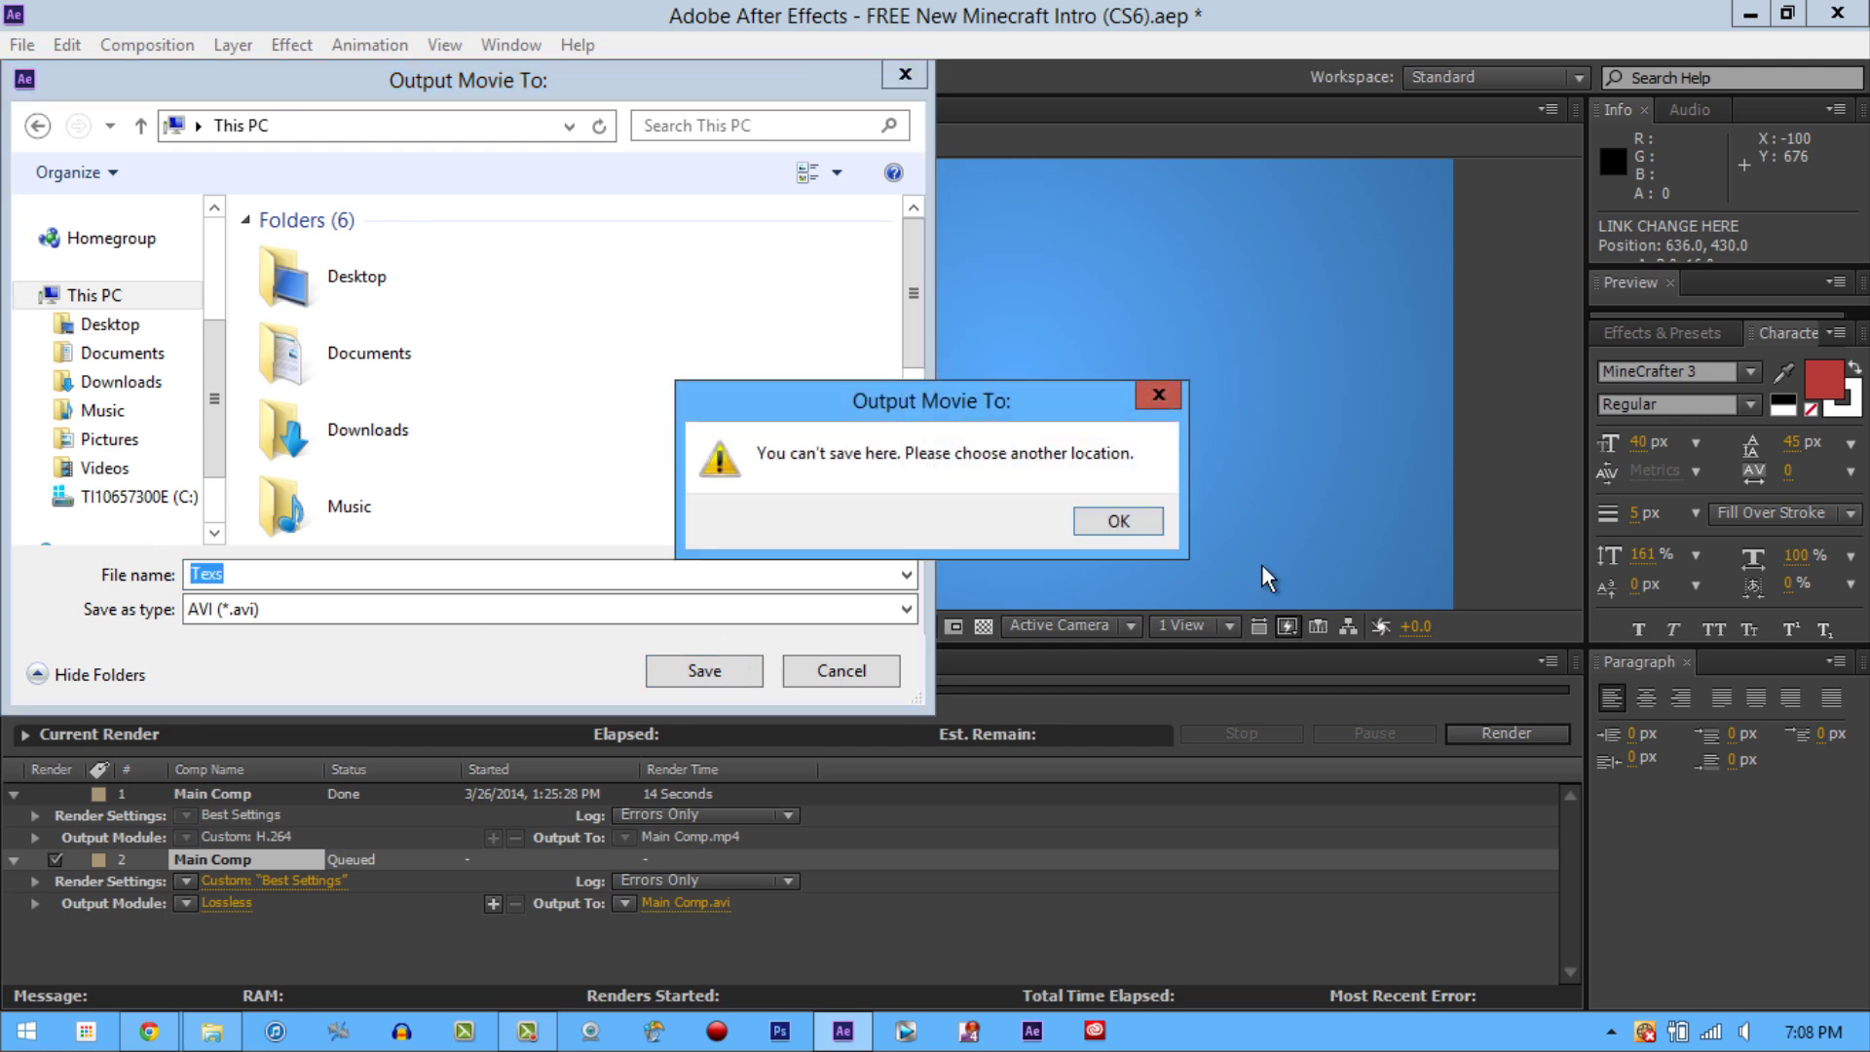
click(1110, 518)
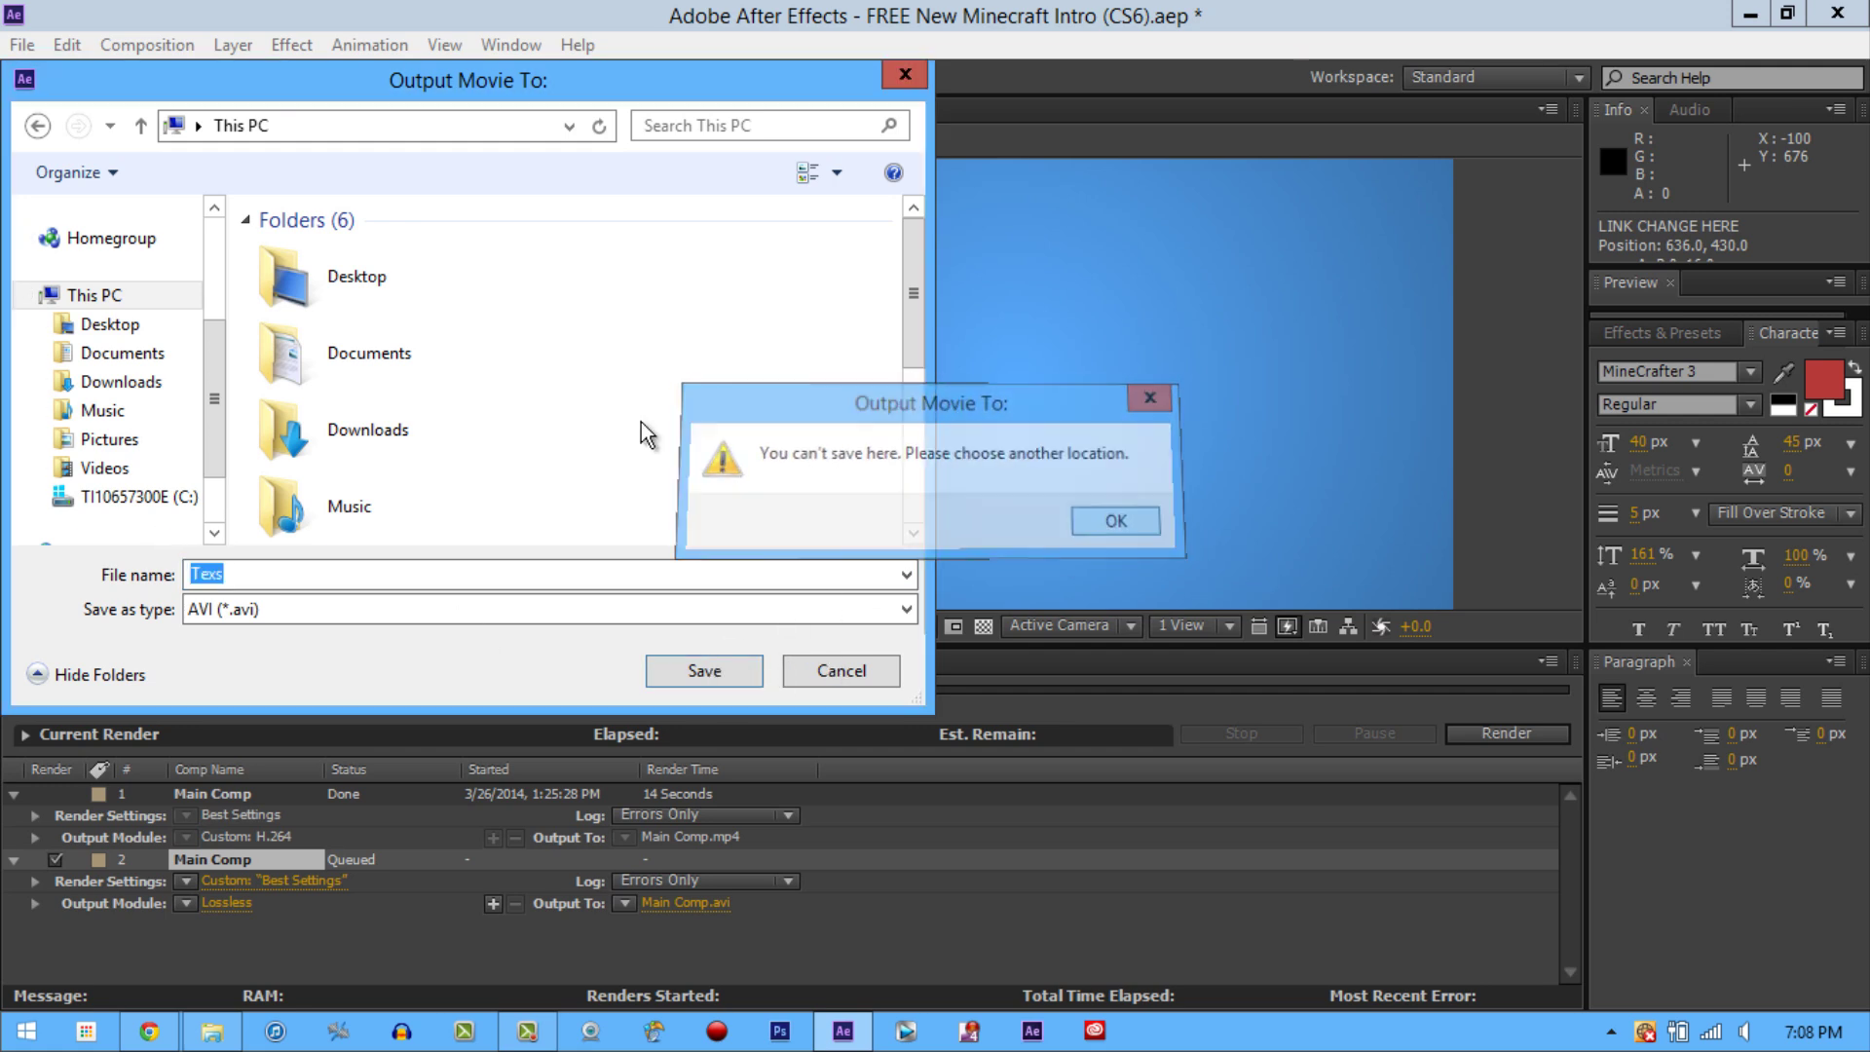
click(401, 304)
double_click(492, 284)
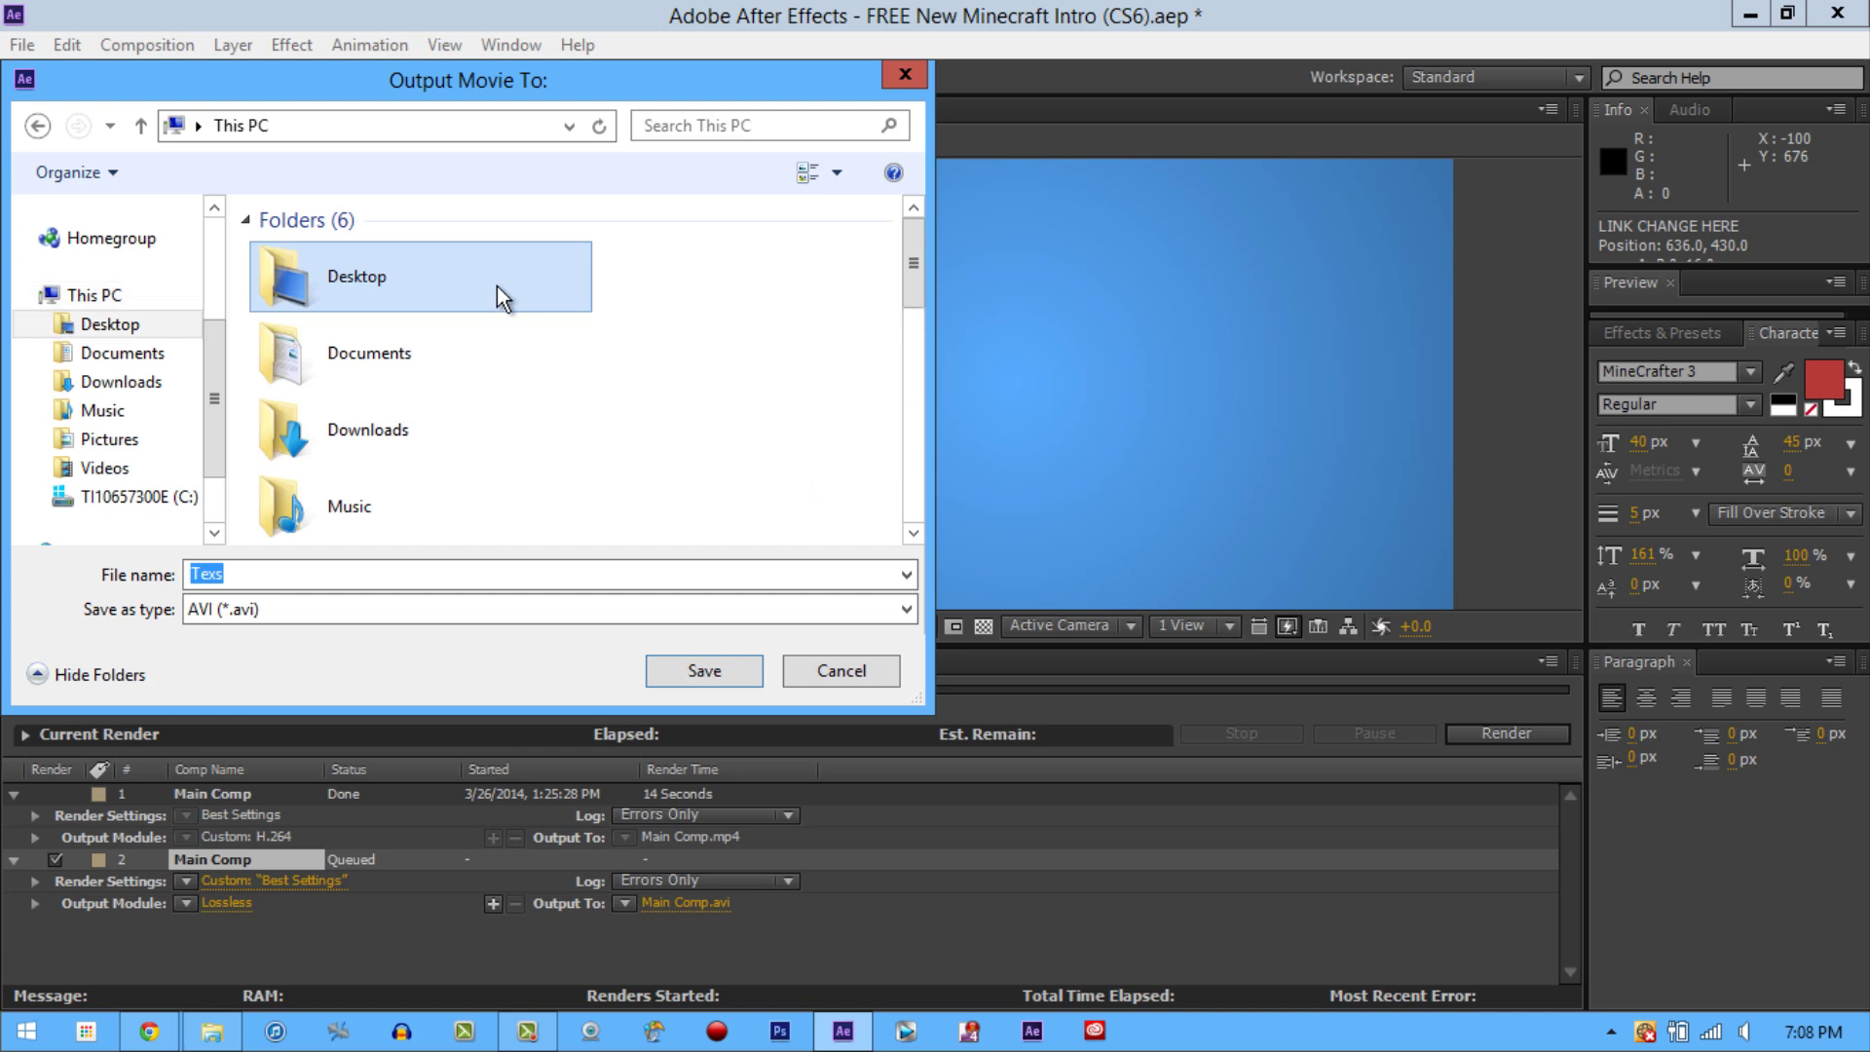
click(722, 670)
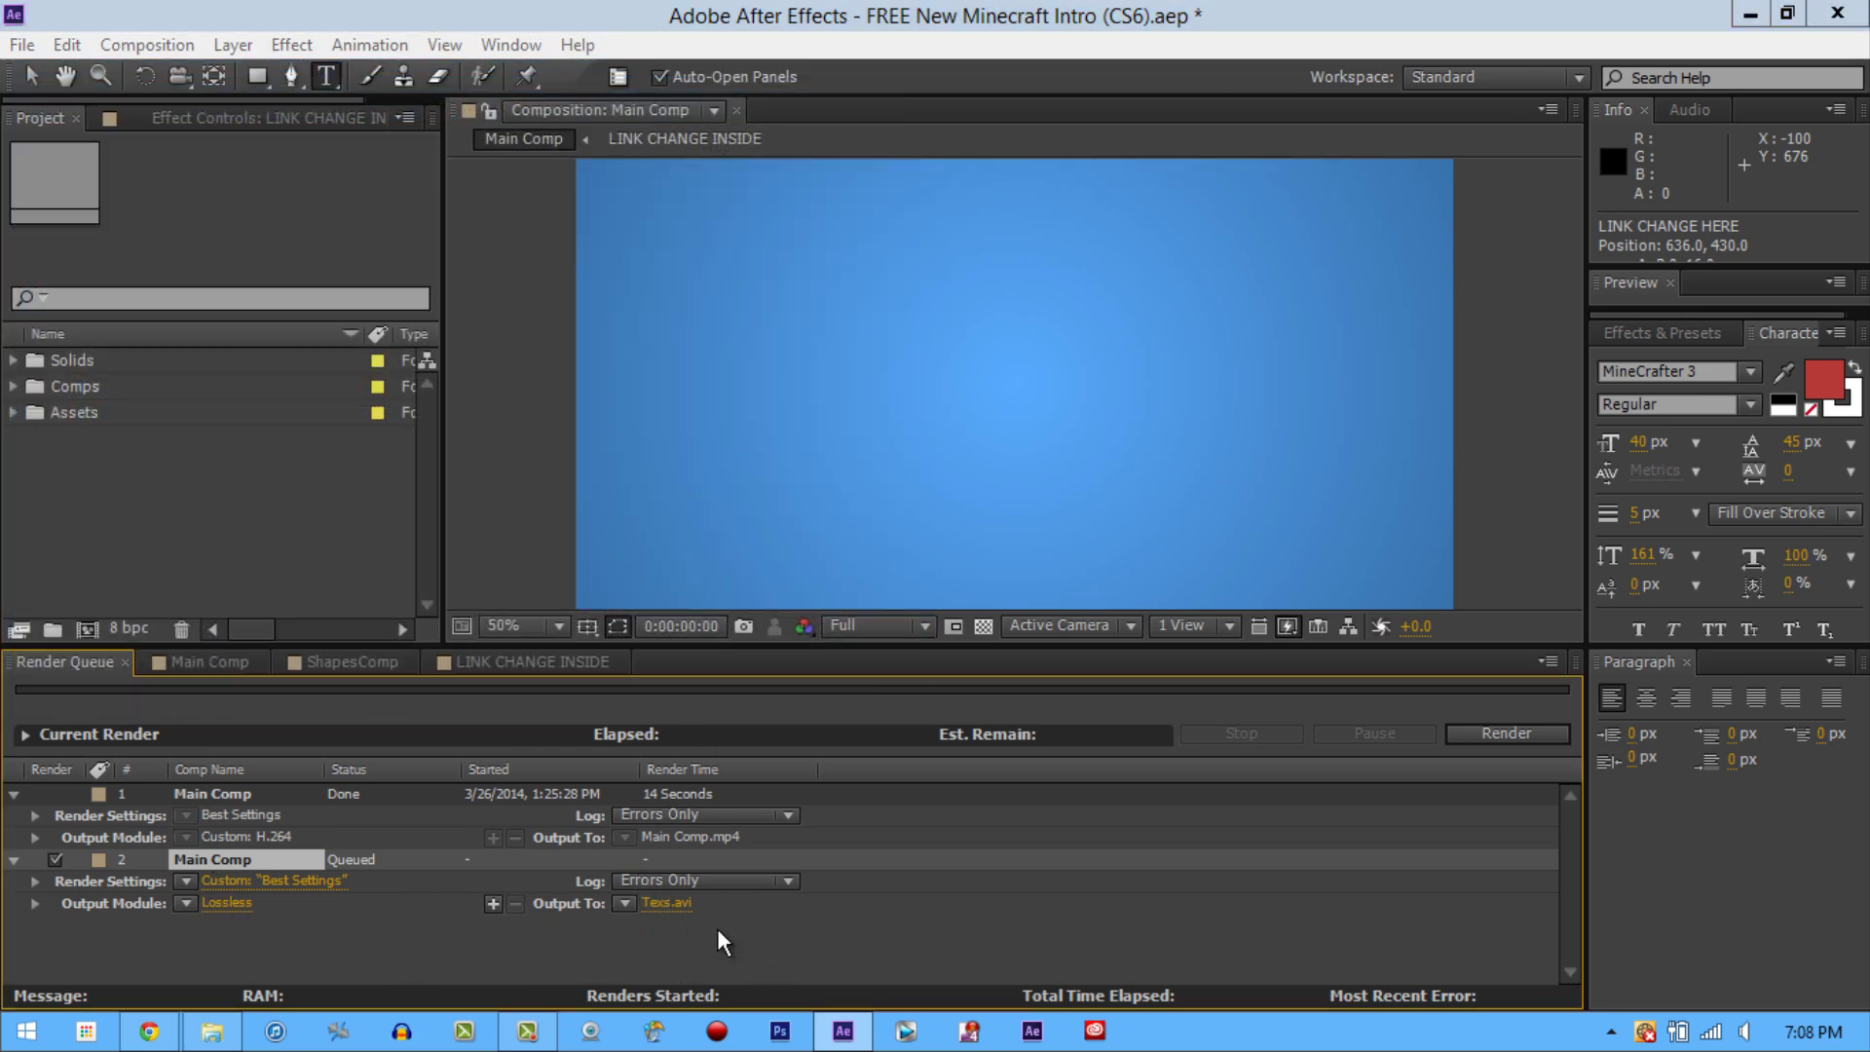
Step: Set the output module format to H.264 with Include Source XMP Metadata checked
click(215, 902)
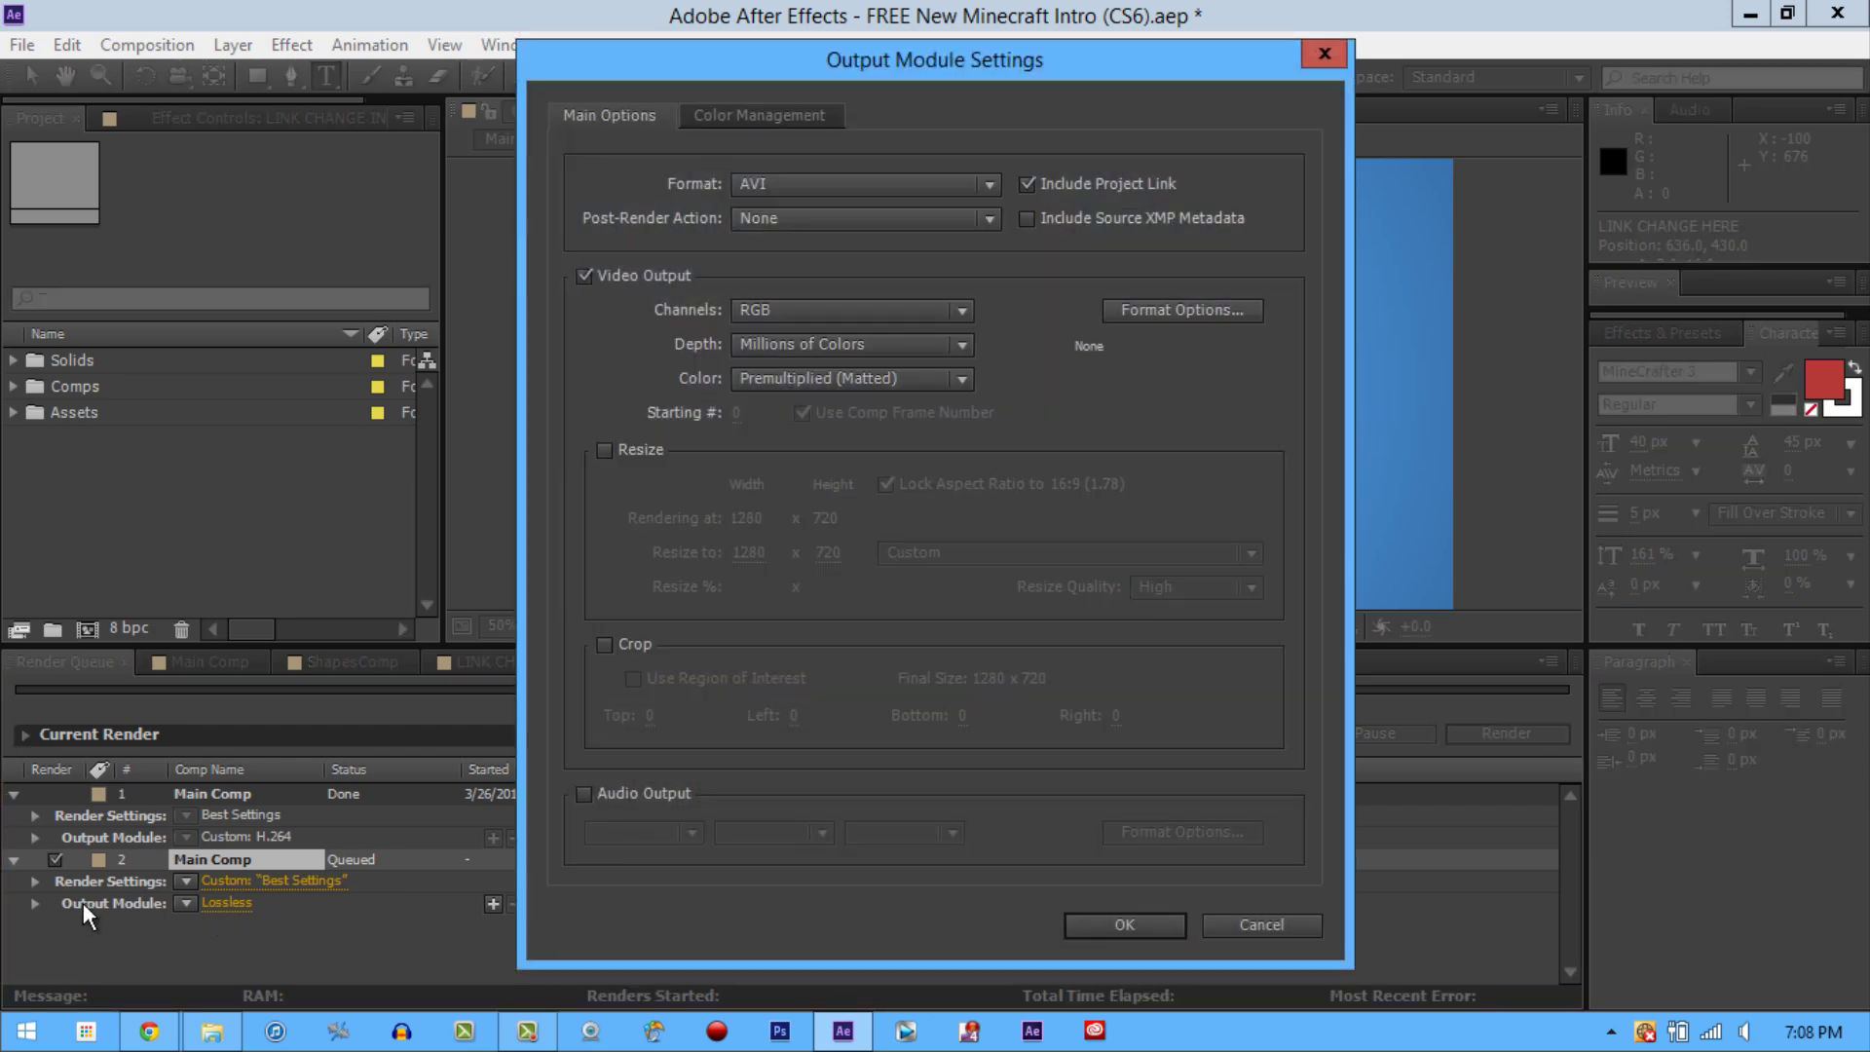
drag(813, 66, 722, 65)
click(891, 184)
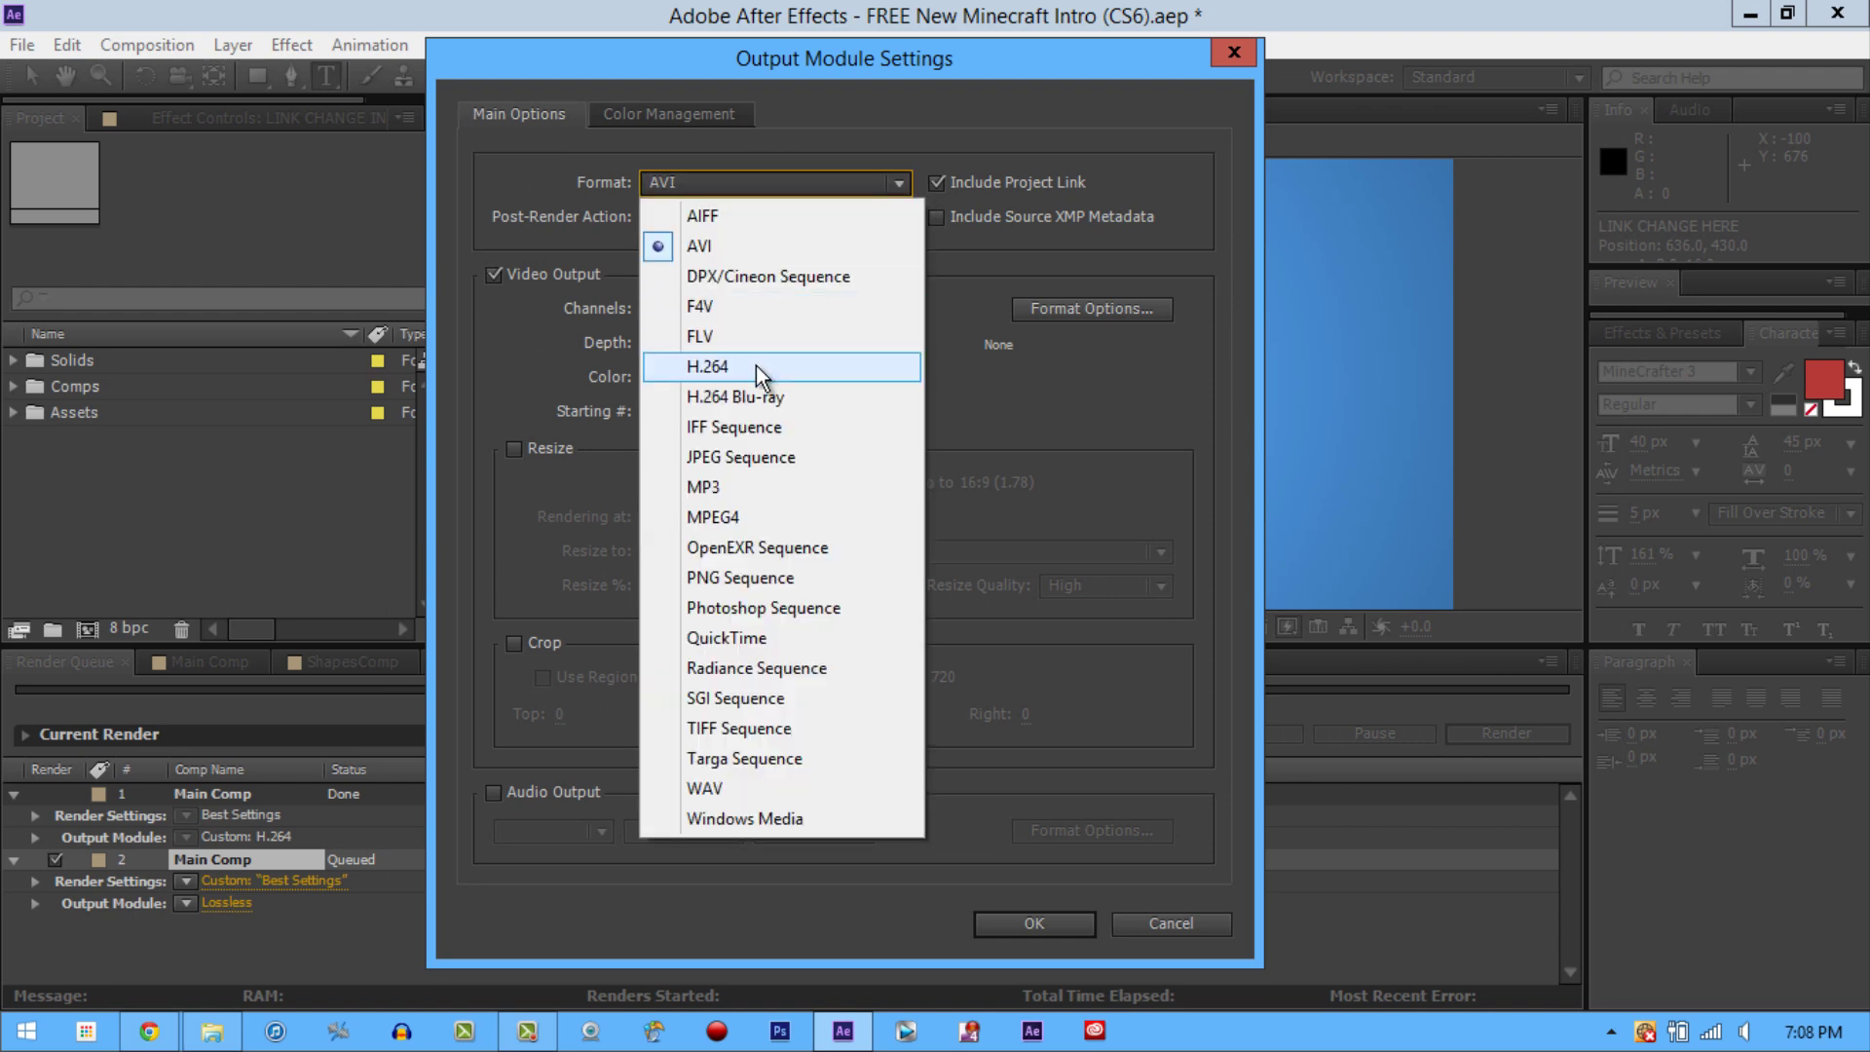
click(755, 366)
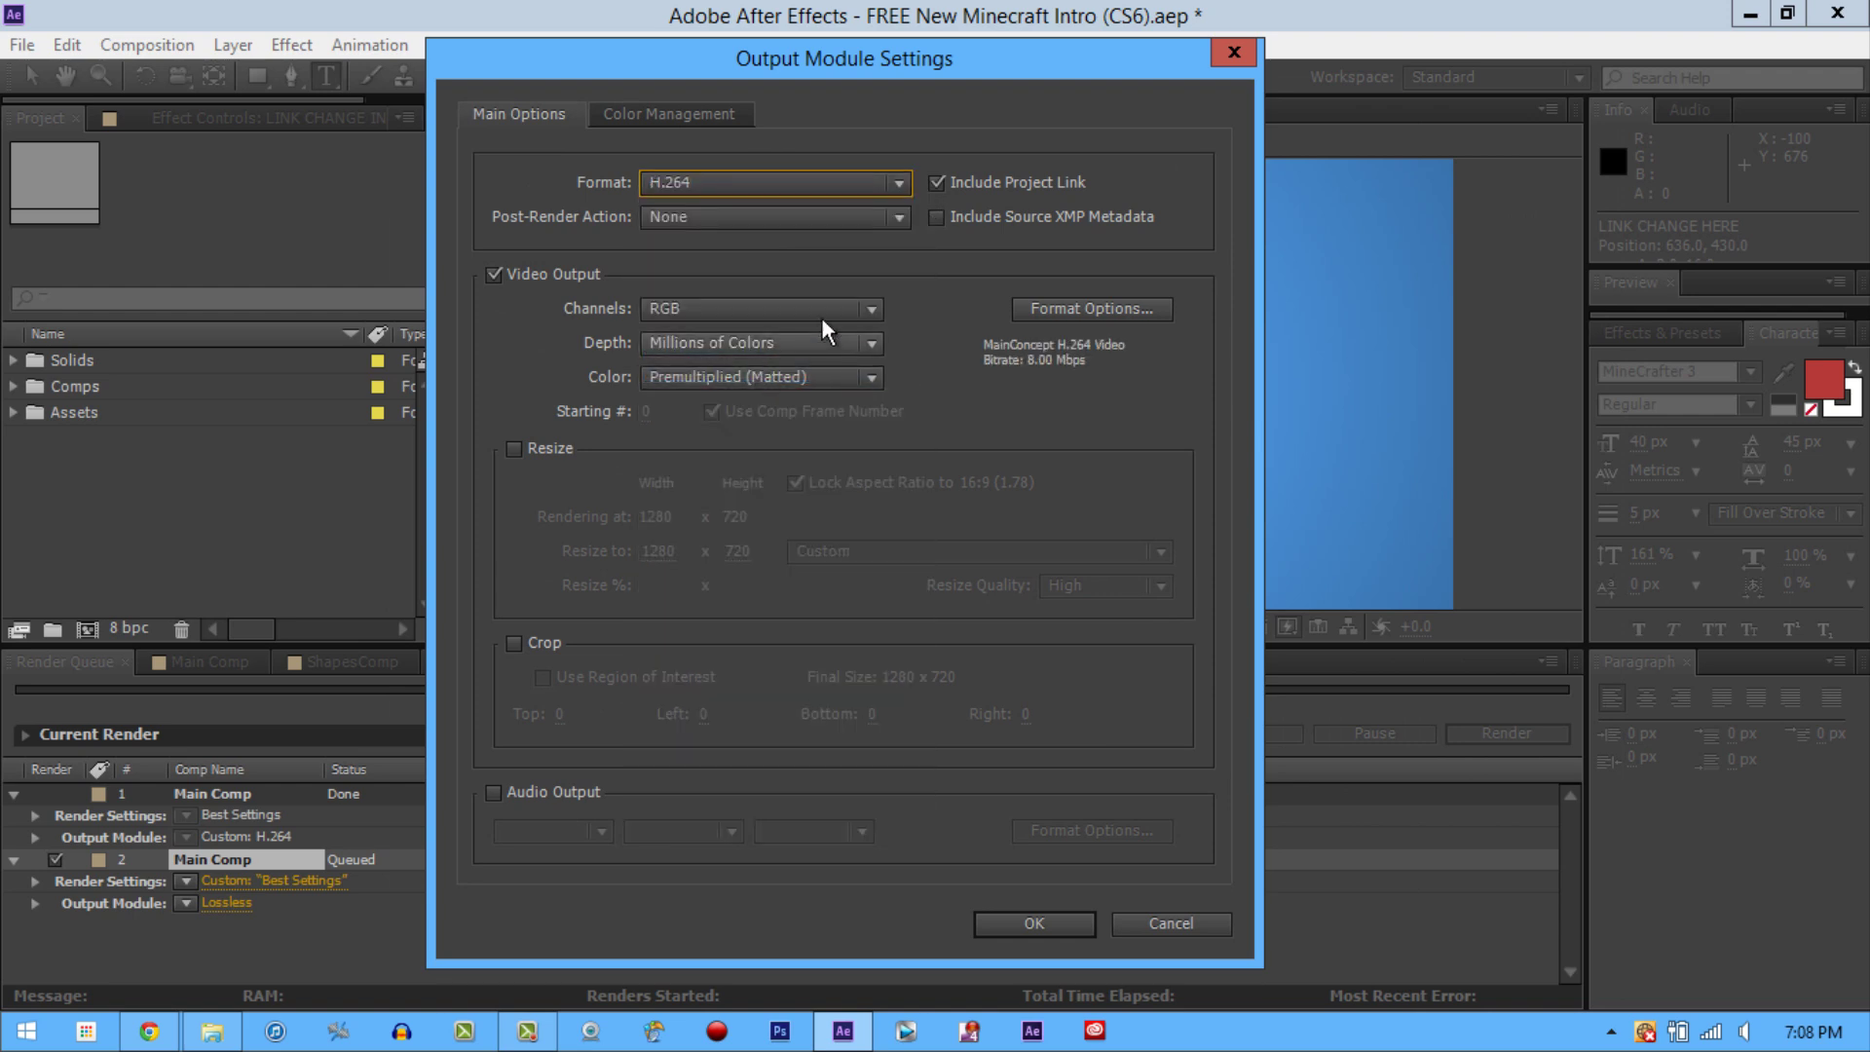
click(938, 213)
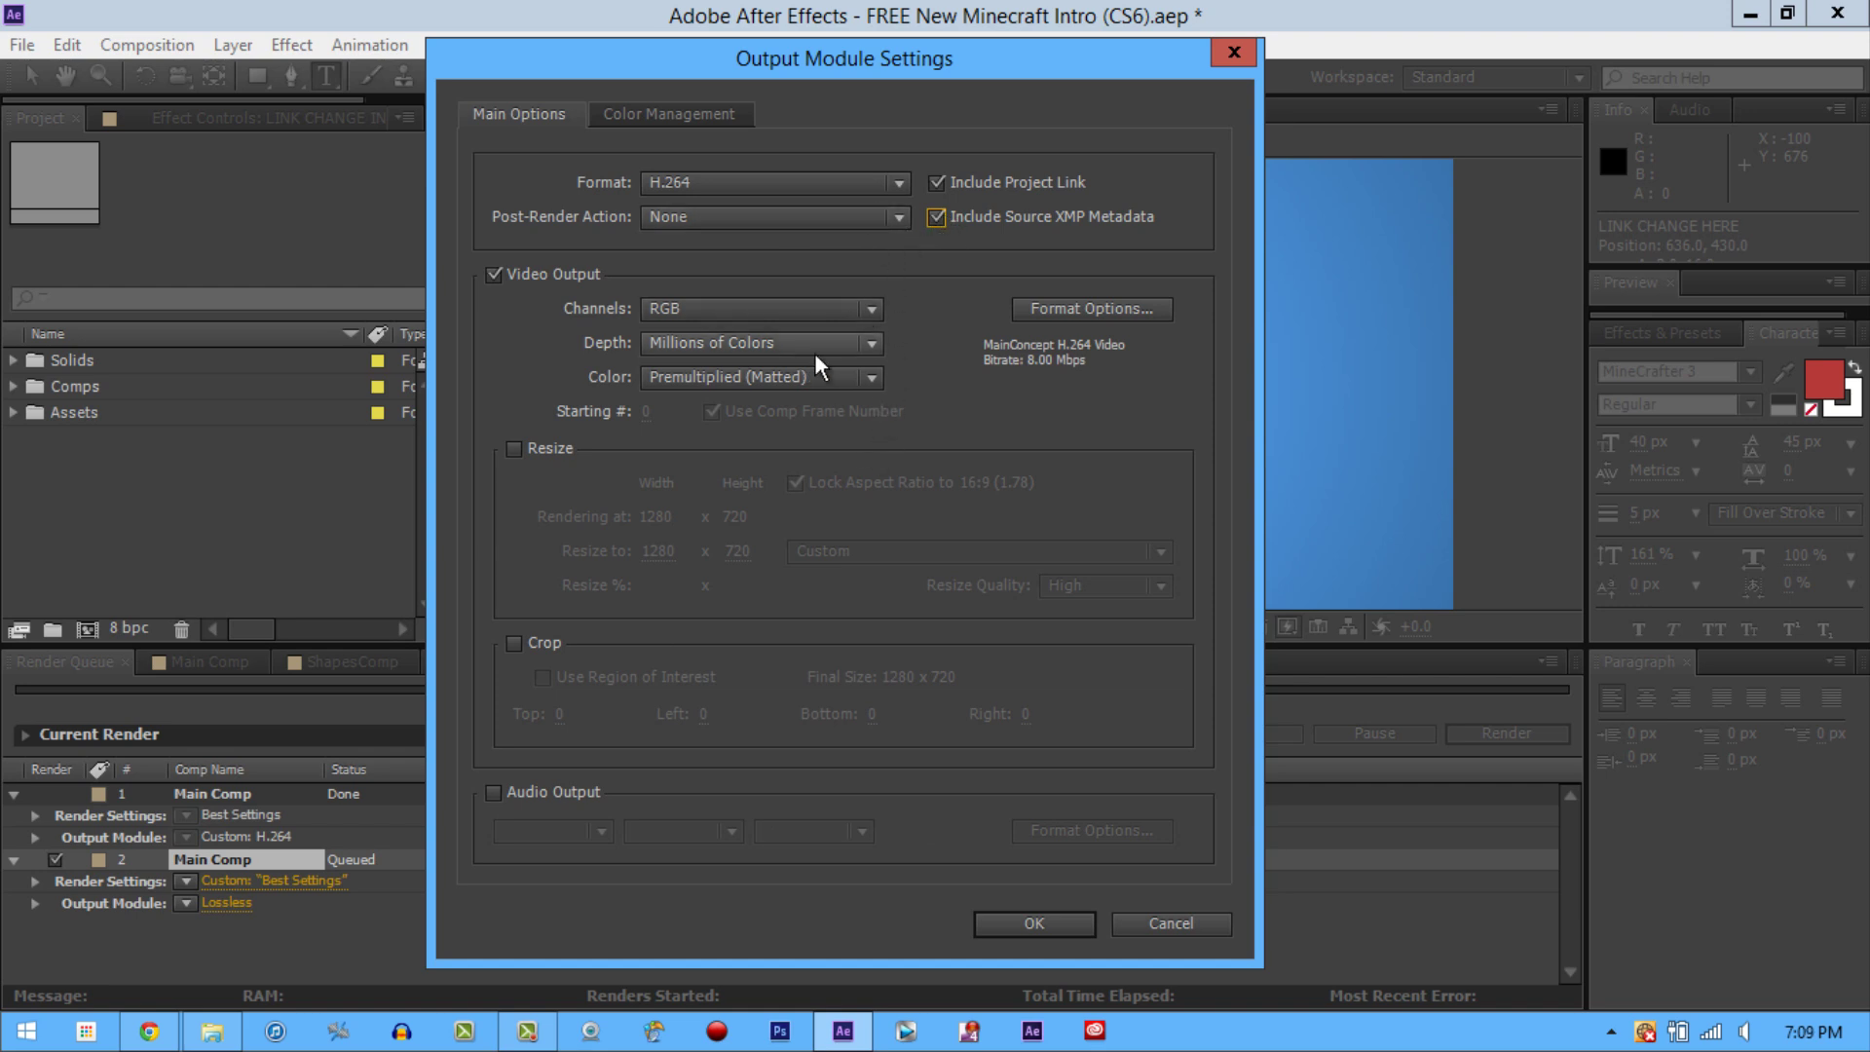
Step: Keep the H.264 options at High profile, level 5.1, 8 Mbps, and confirm both dialogs
click(1059, 314)
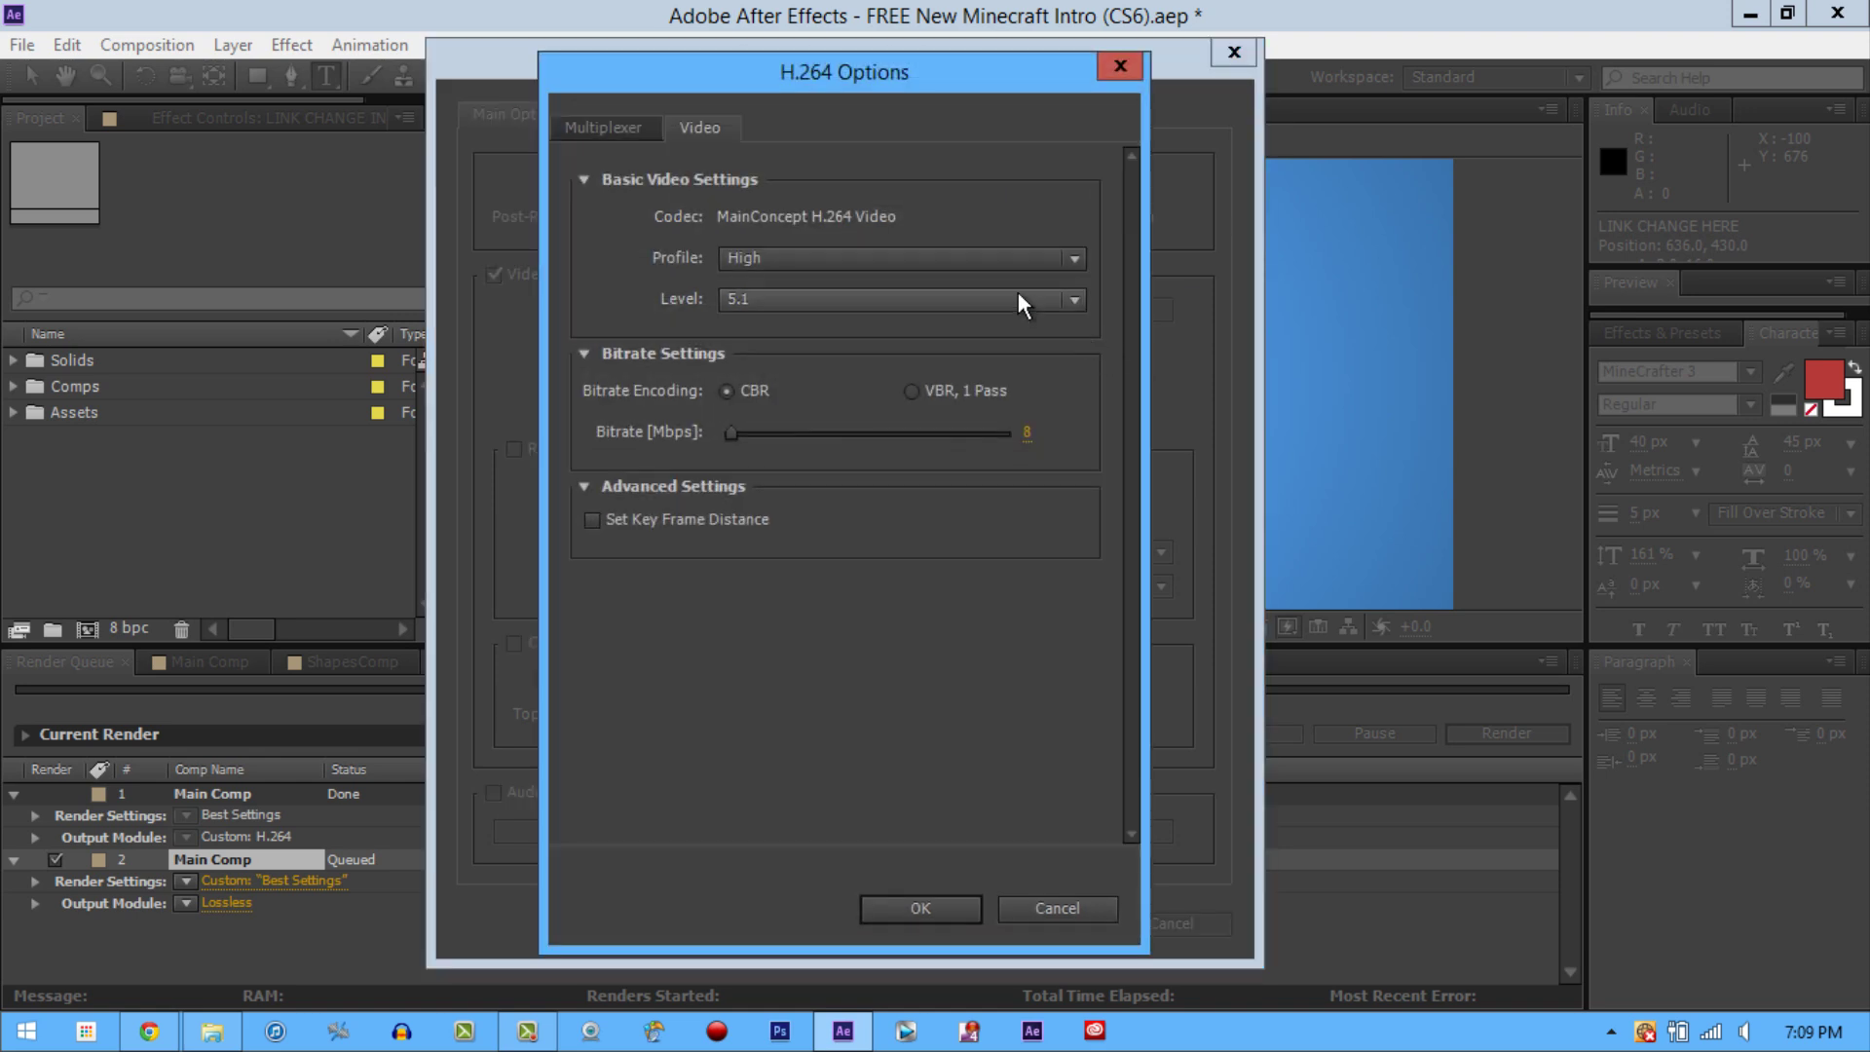
drag(872, 80, 880, 55)
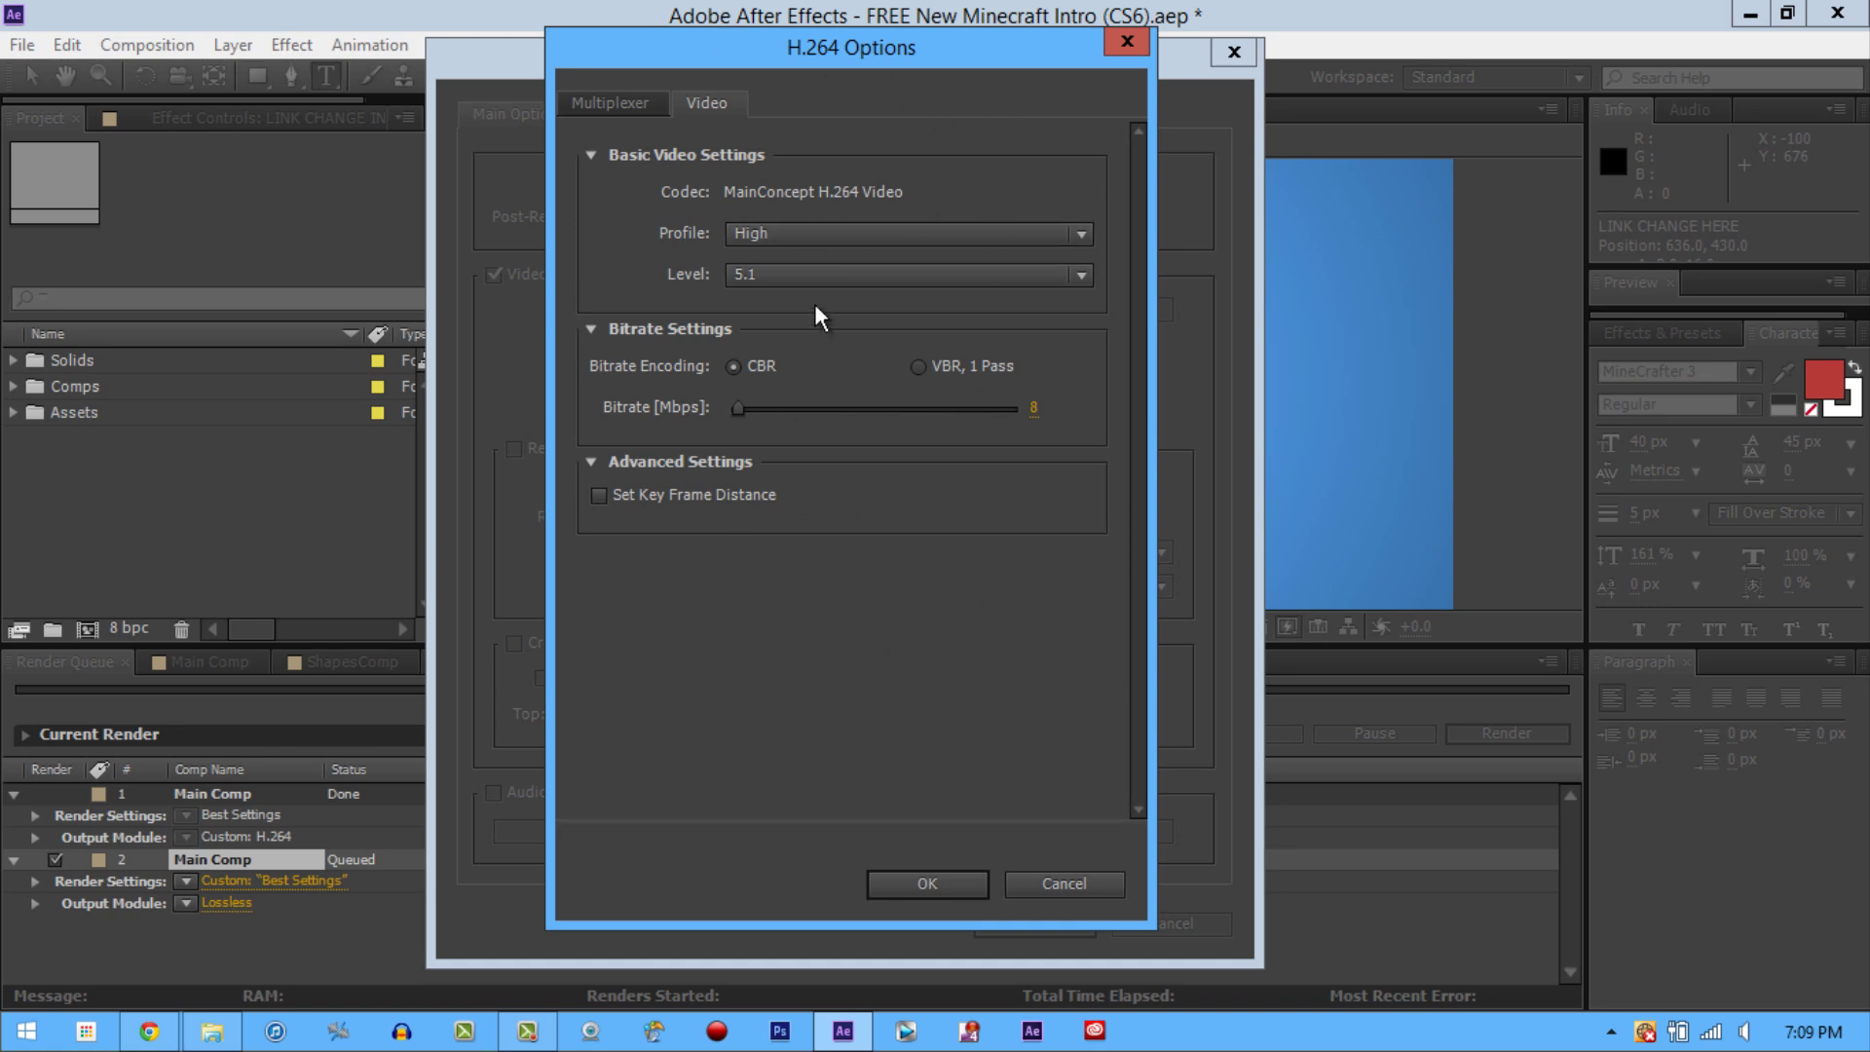
click(797, 235)
click(812, 323)
click(831, 276)
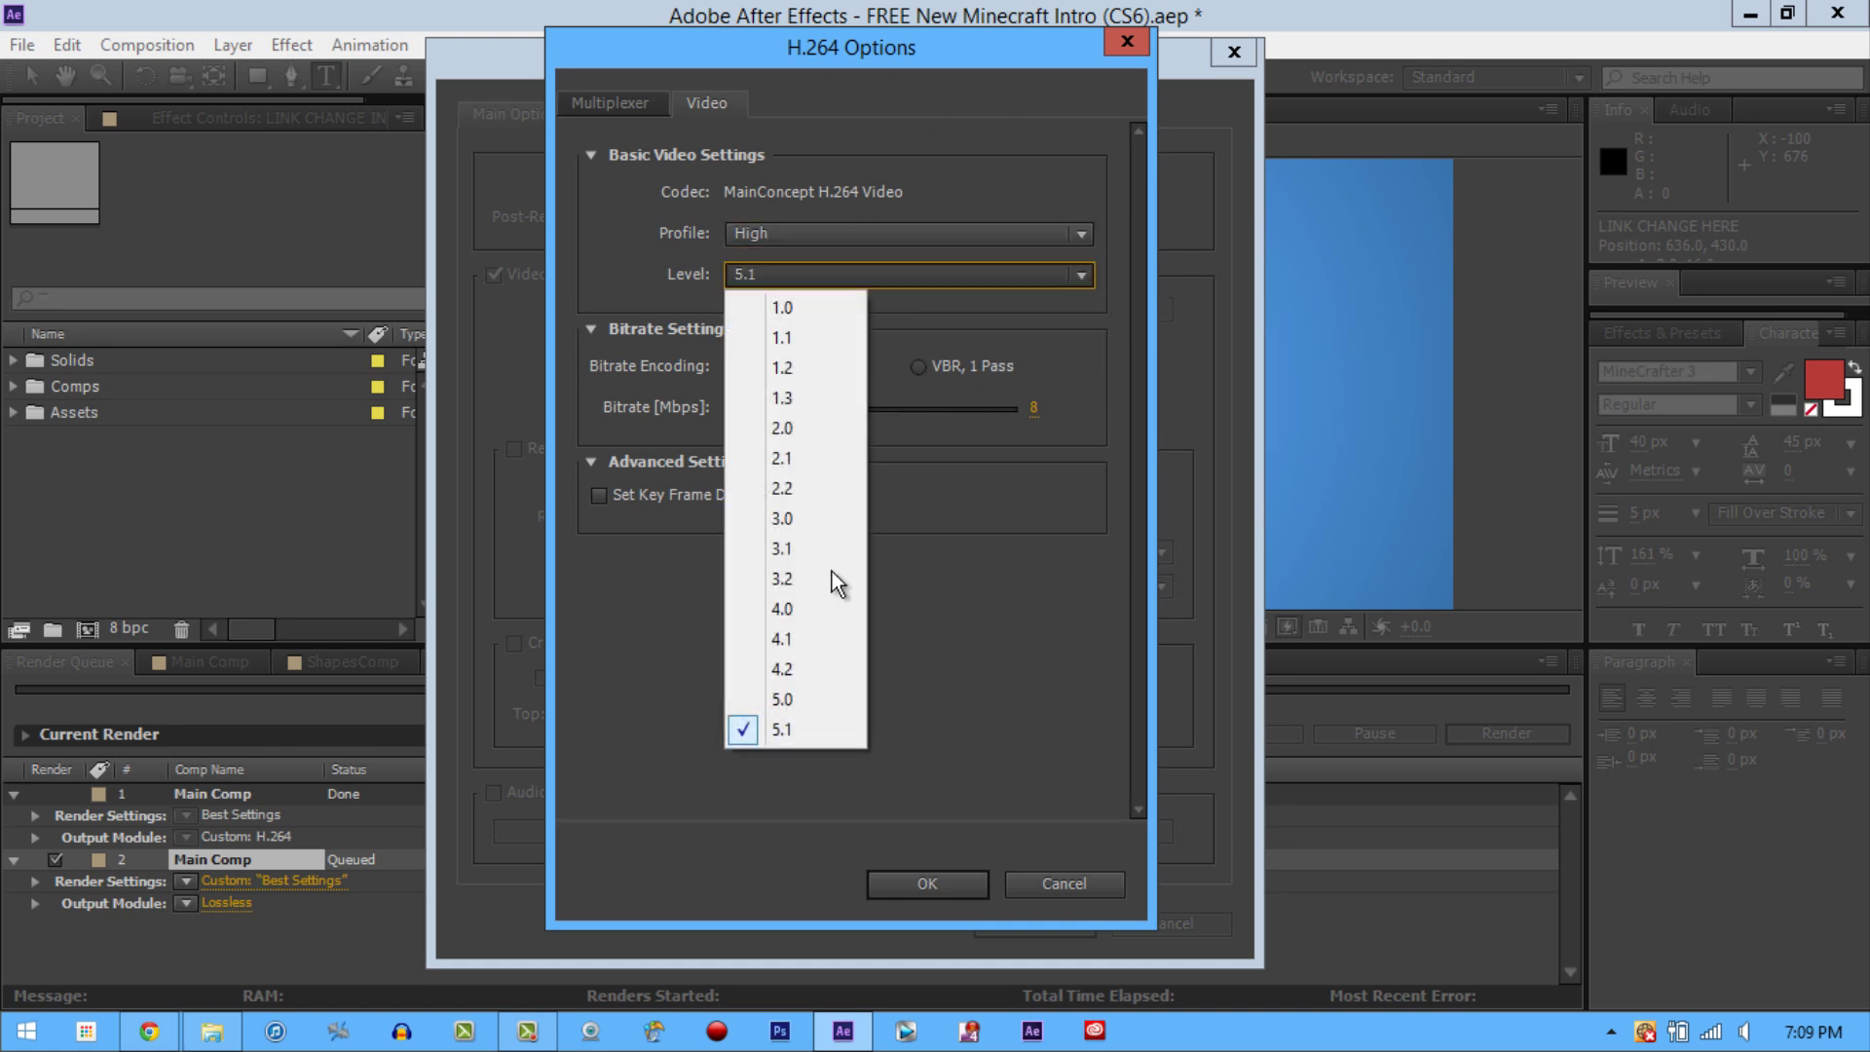
click(804, 726)
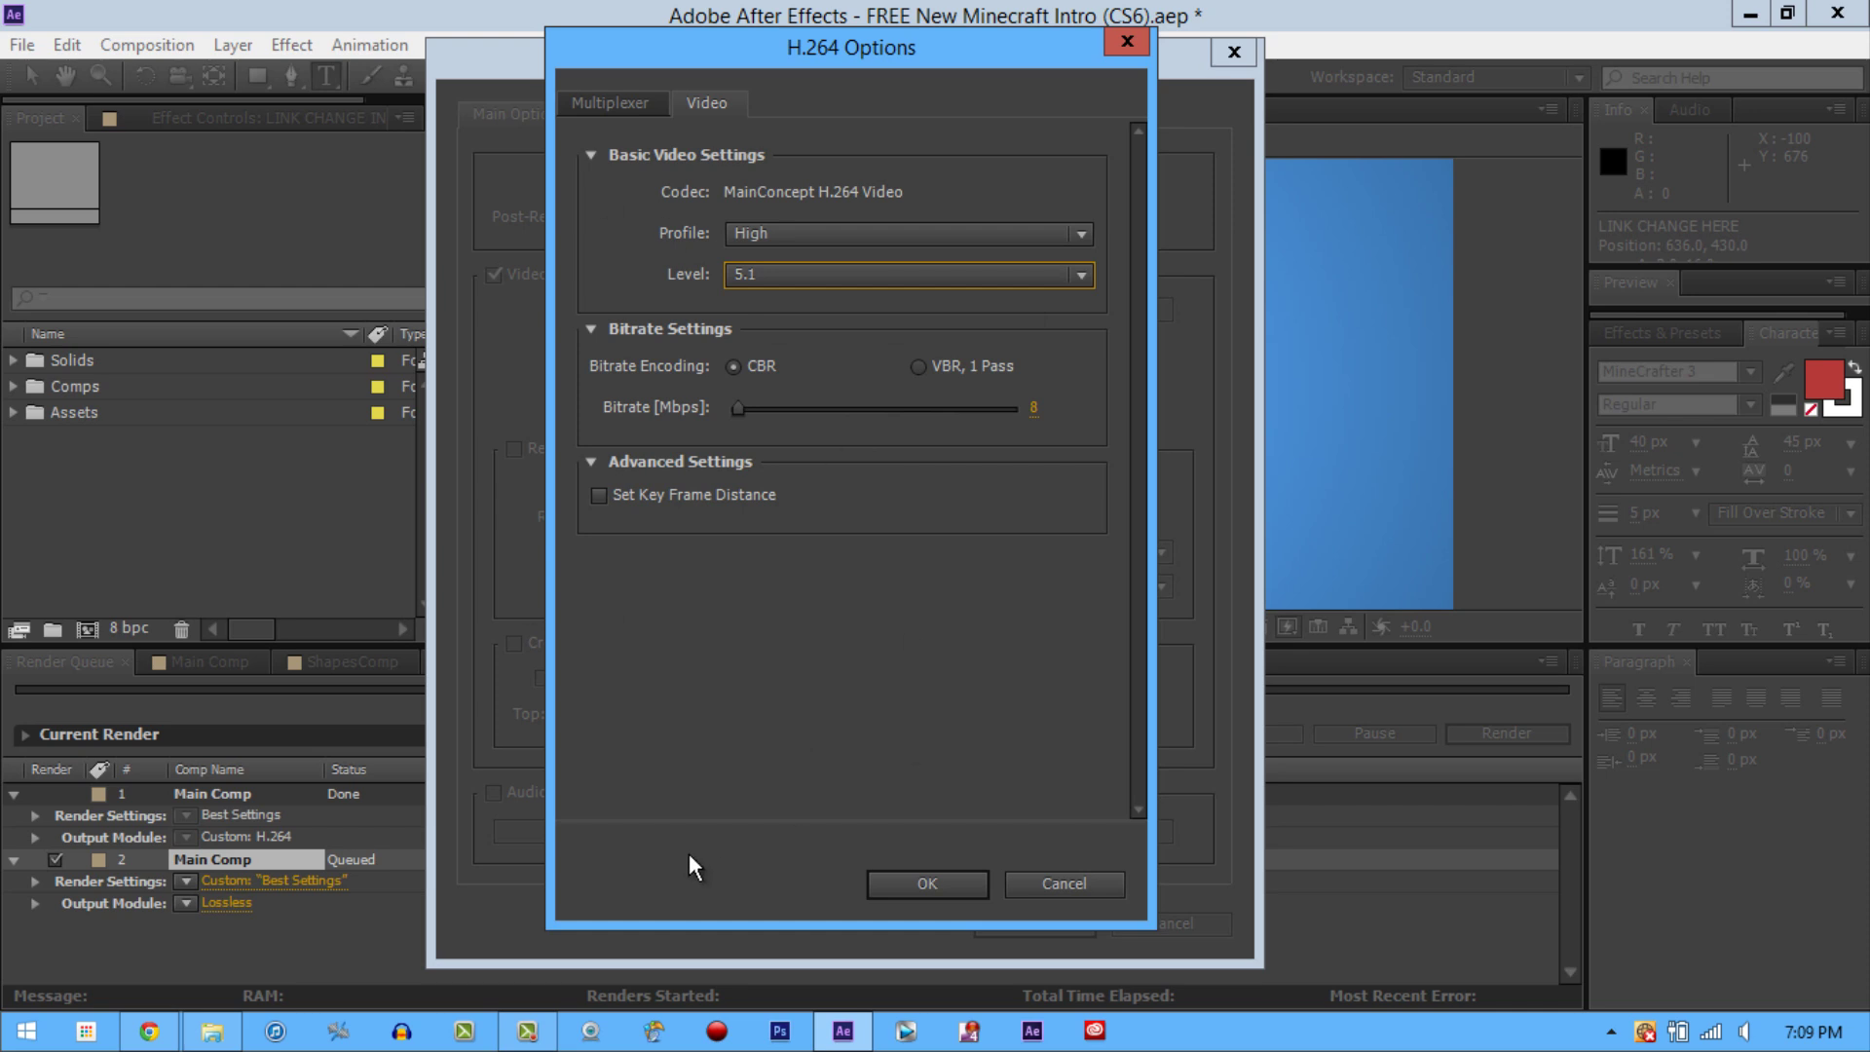
click(927, 879)
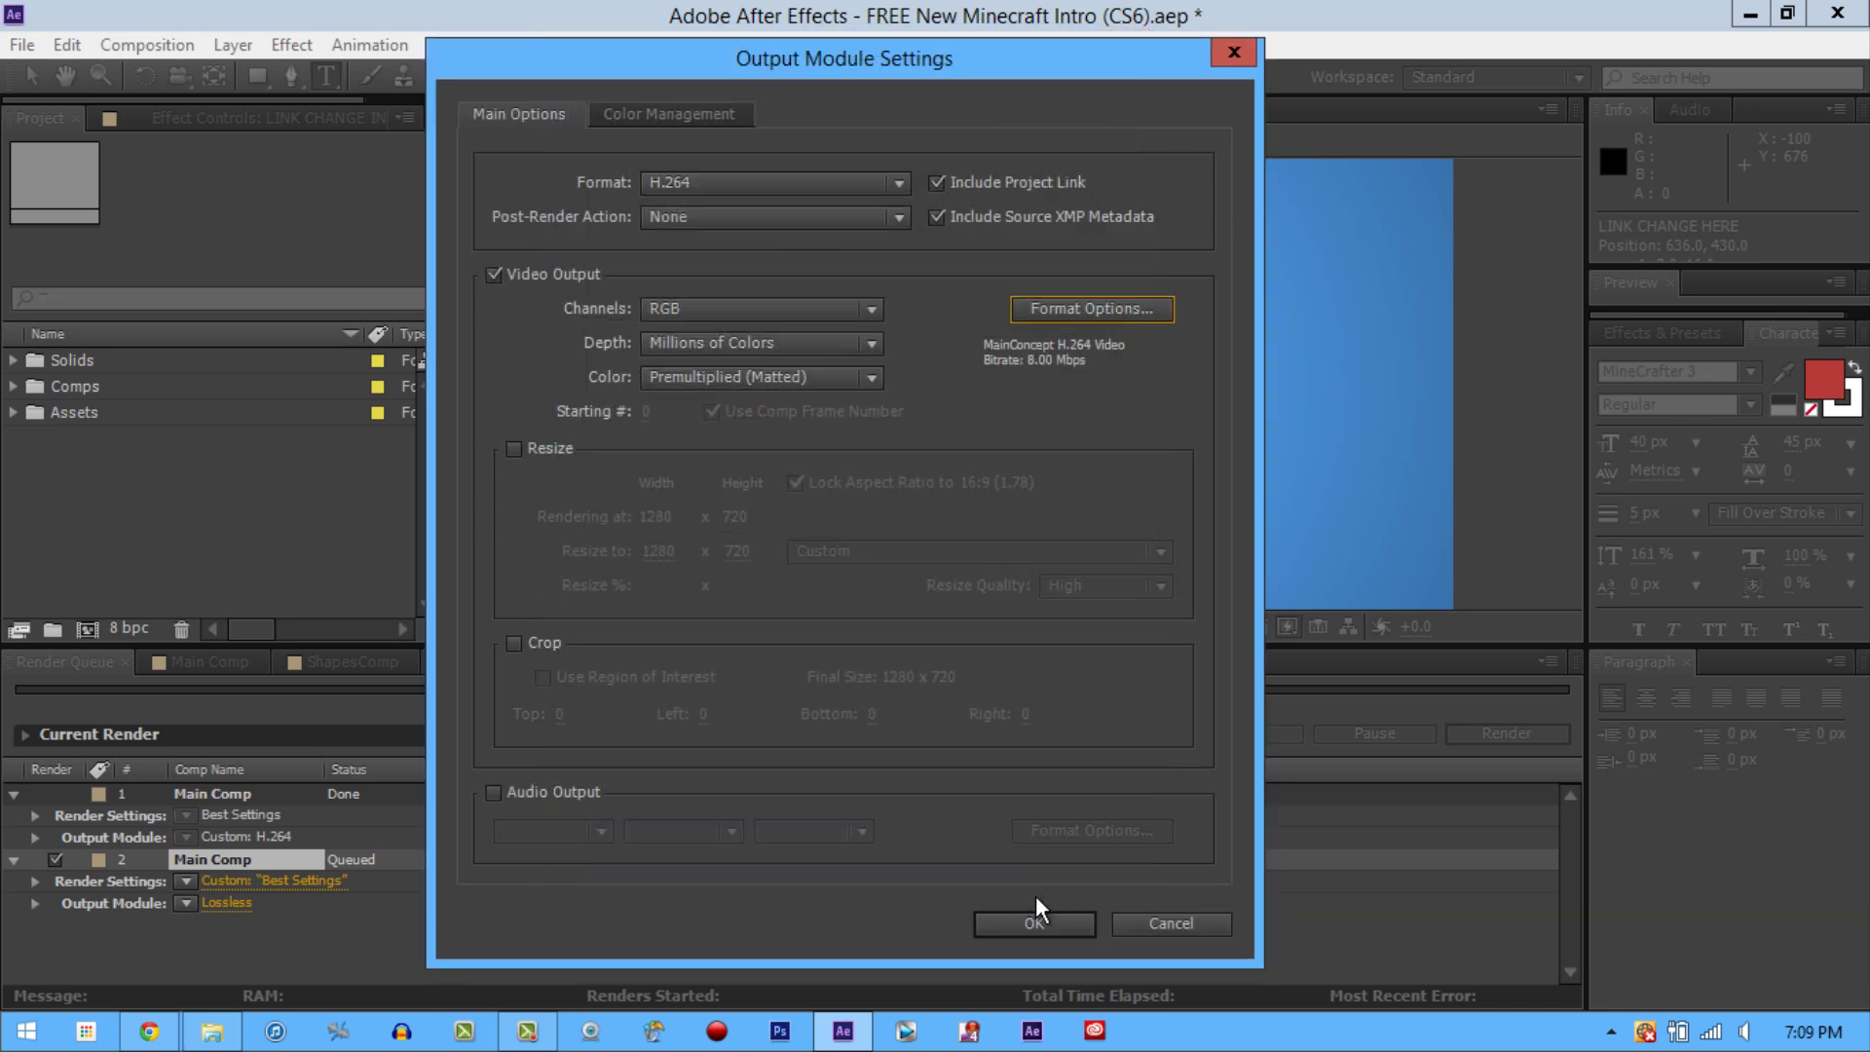
click(1030, 914)
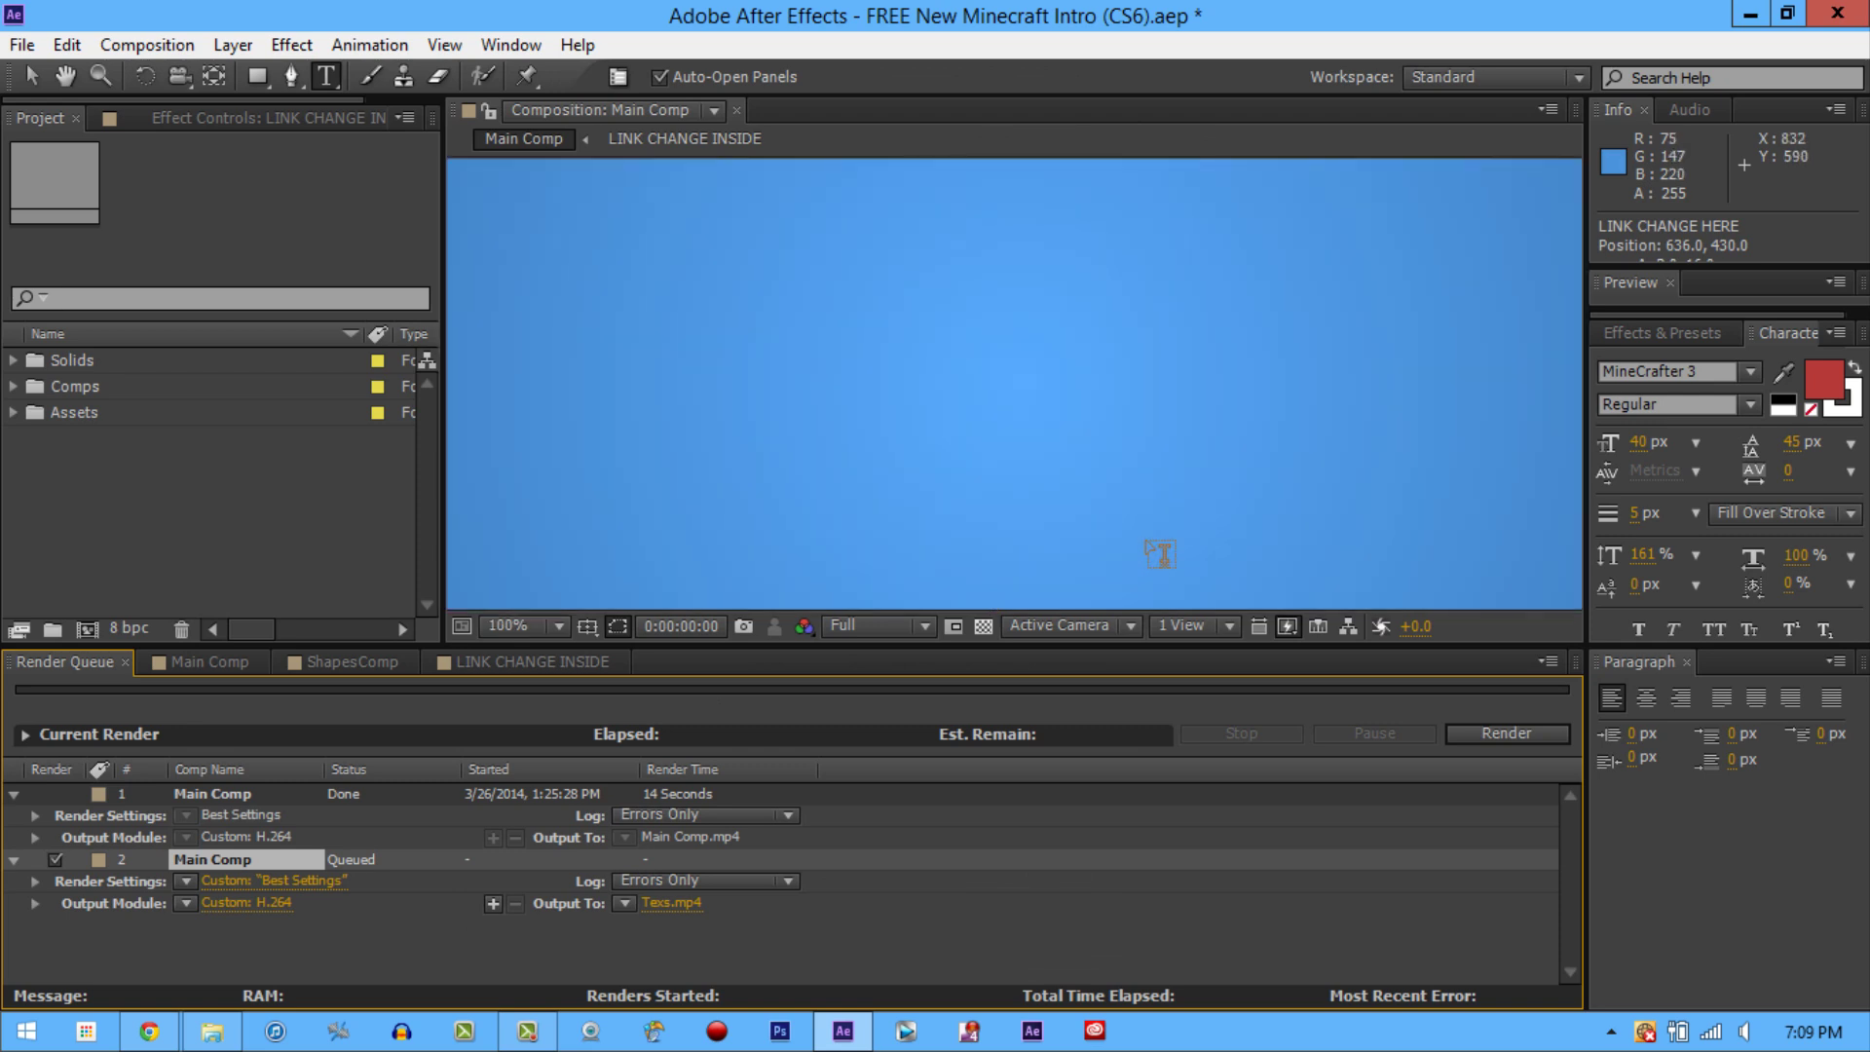
Step: Render Main Comp to Texs.mp4 past the missing-footage warning, then minimize After Effects
key(comma)
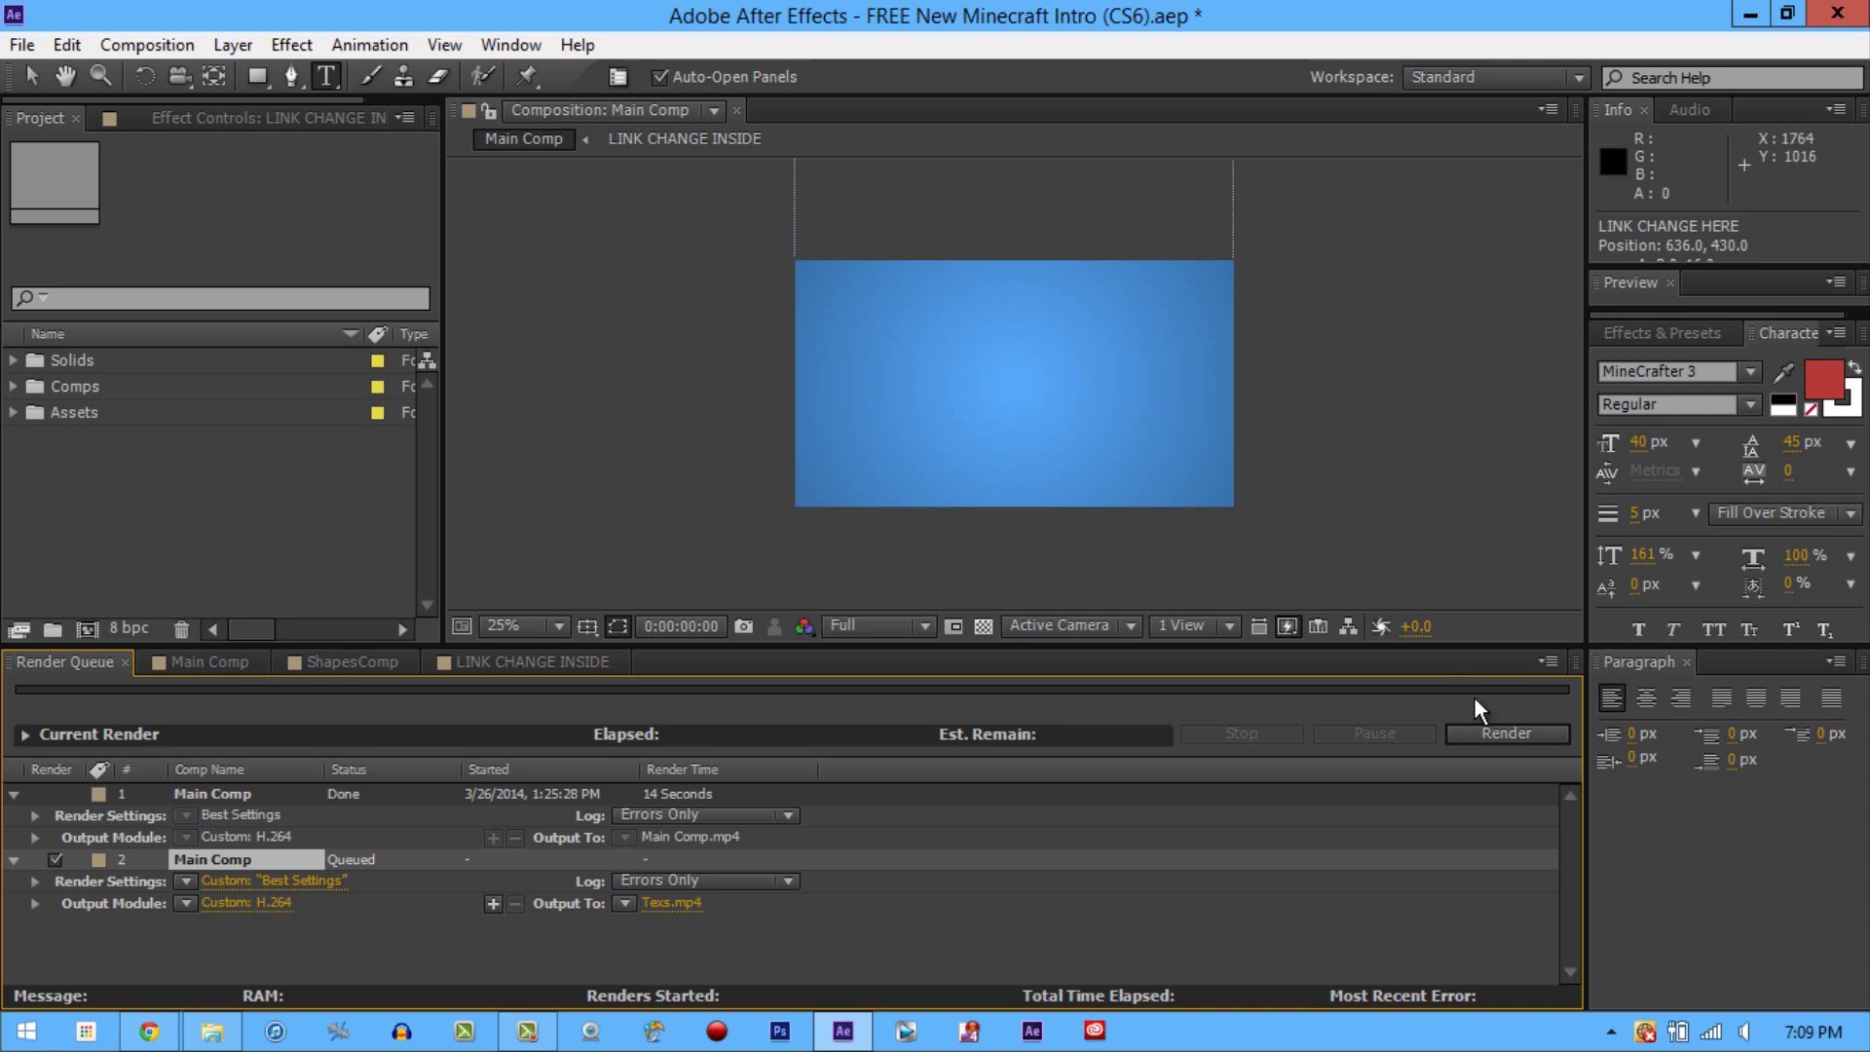
click(1516, 732)
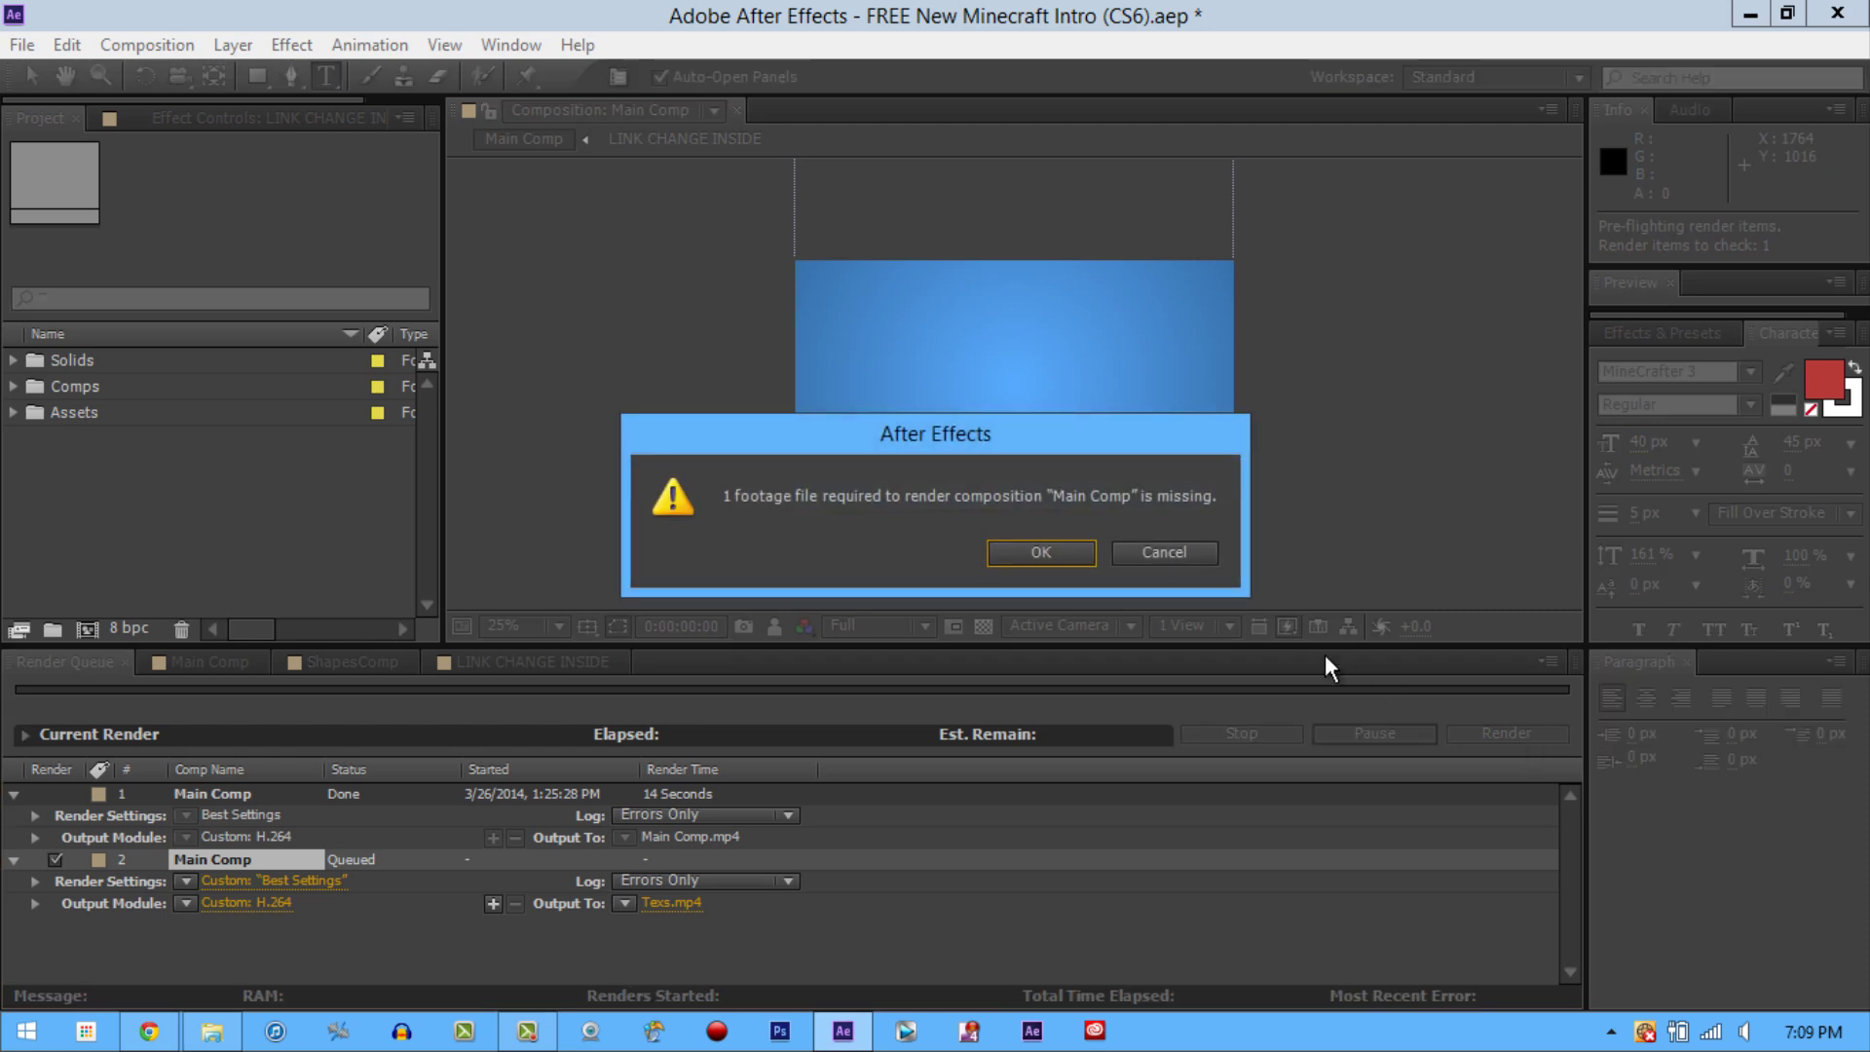
click(1075, 552)
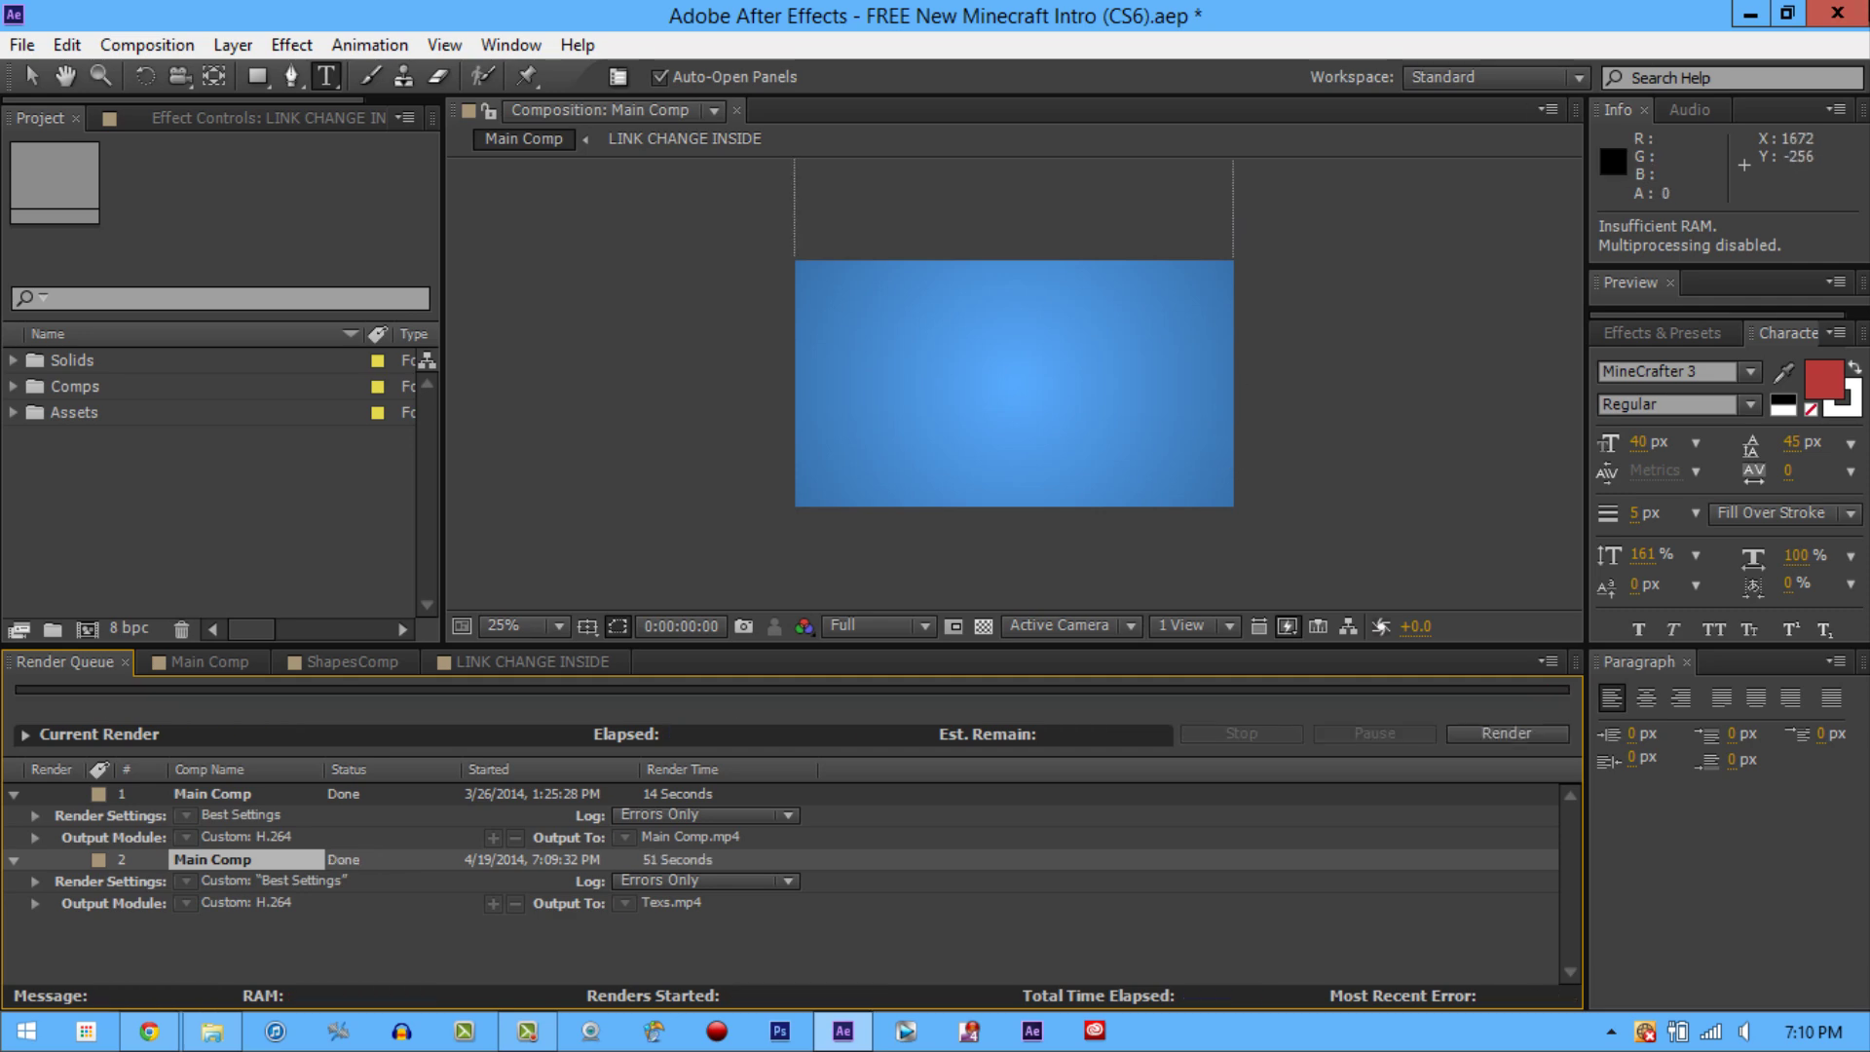
click(1750, 13)
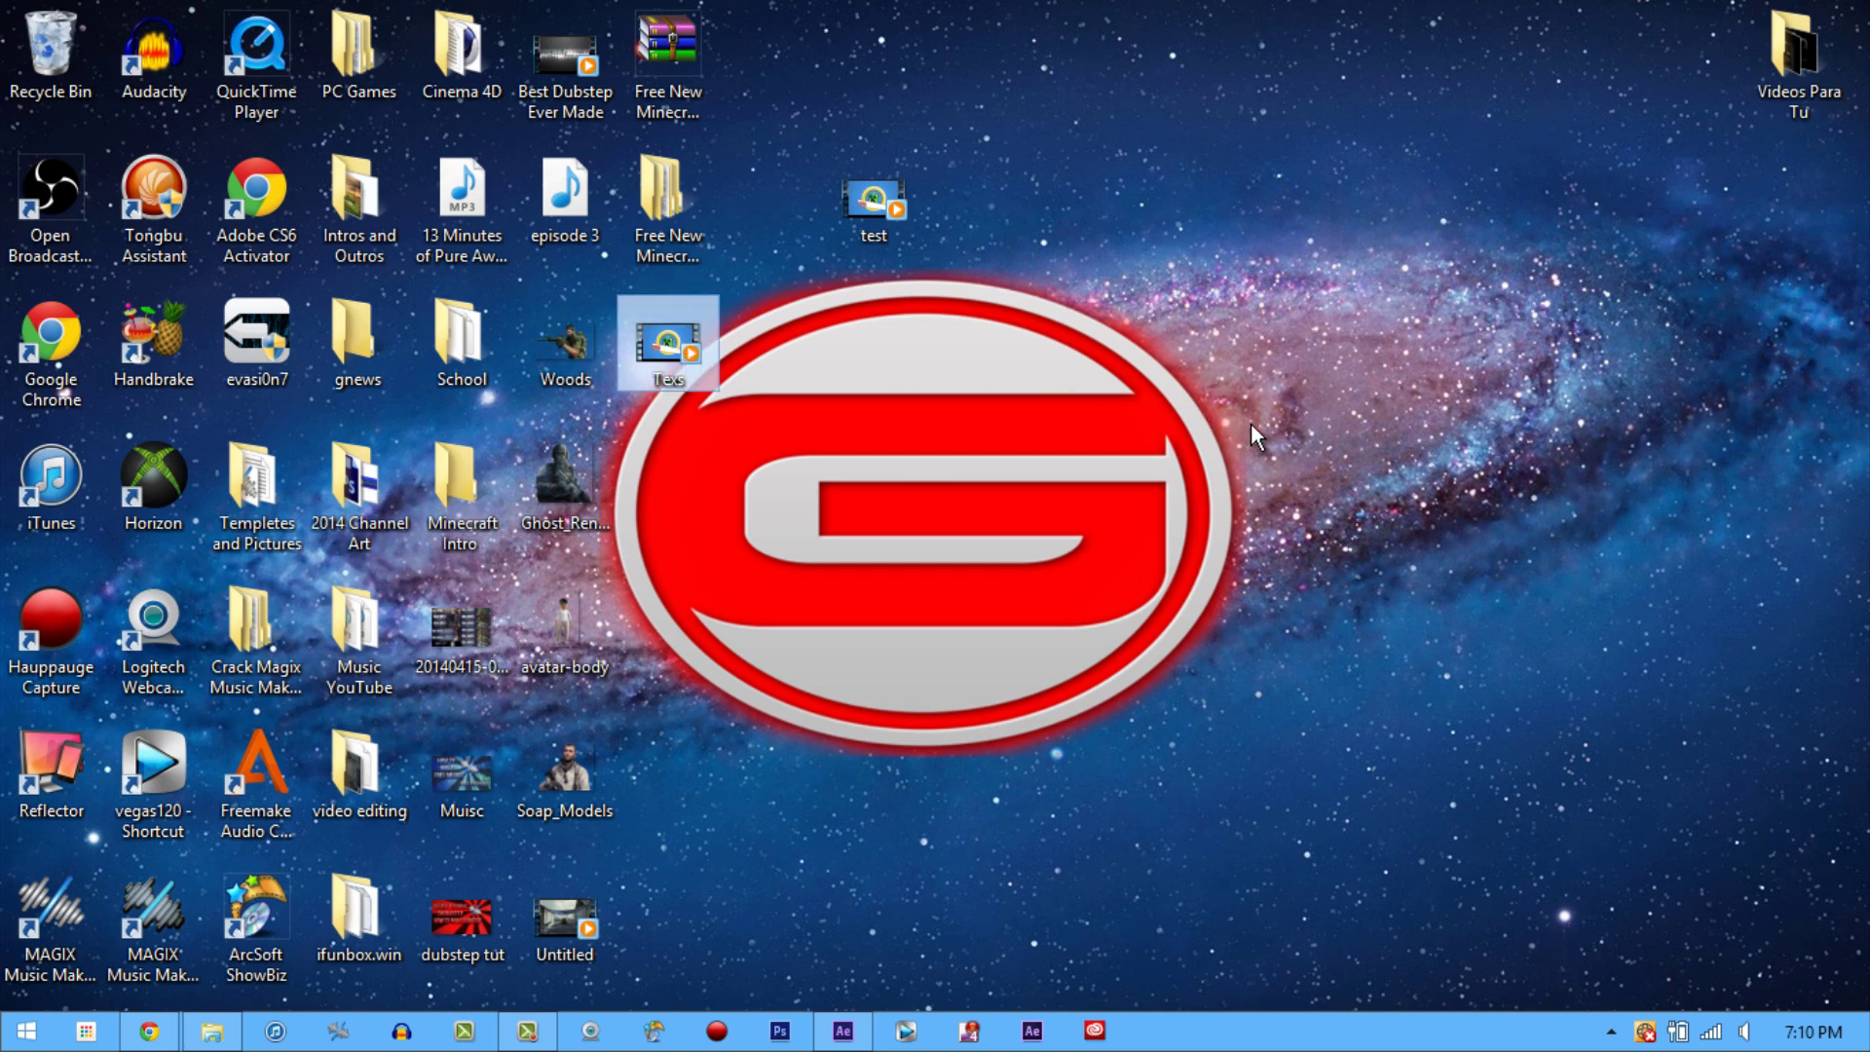
Step: Play the rendered Texs video from the desktop in a maximized Windows Media Player
double_click(673, 339)
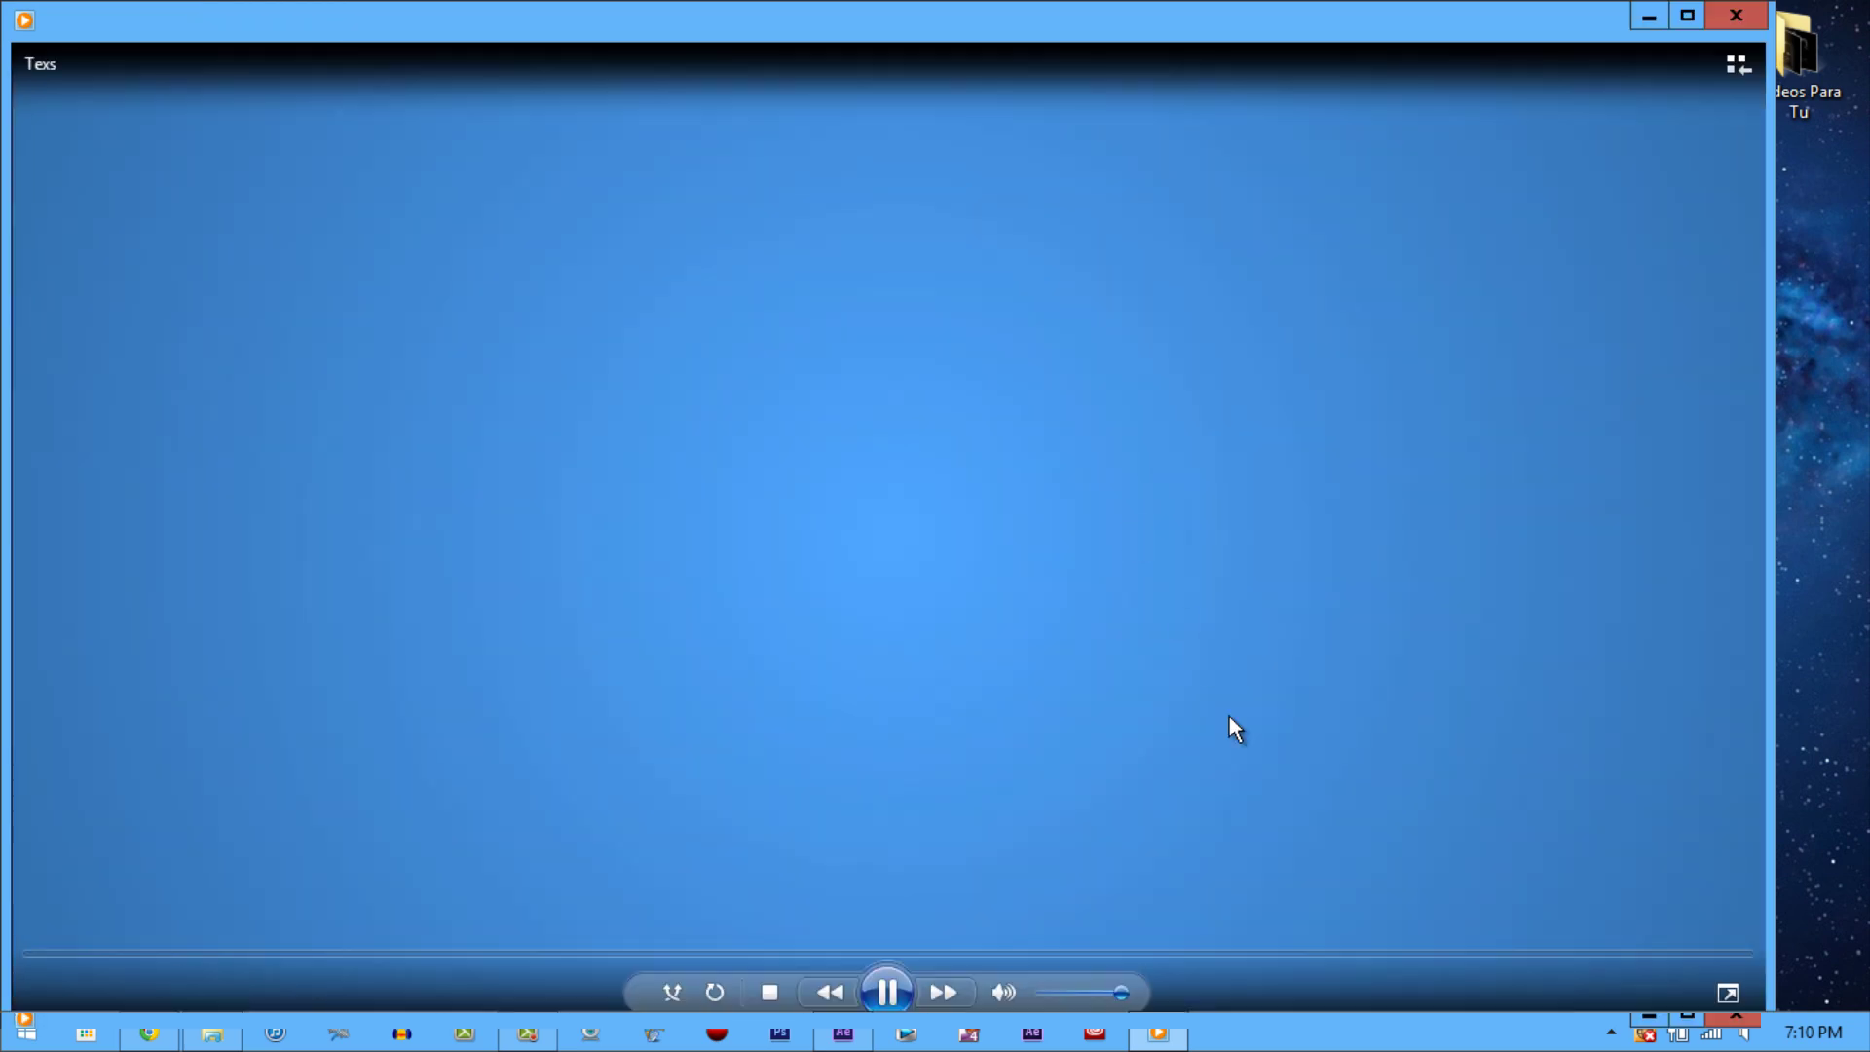
click(1685, 16)
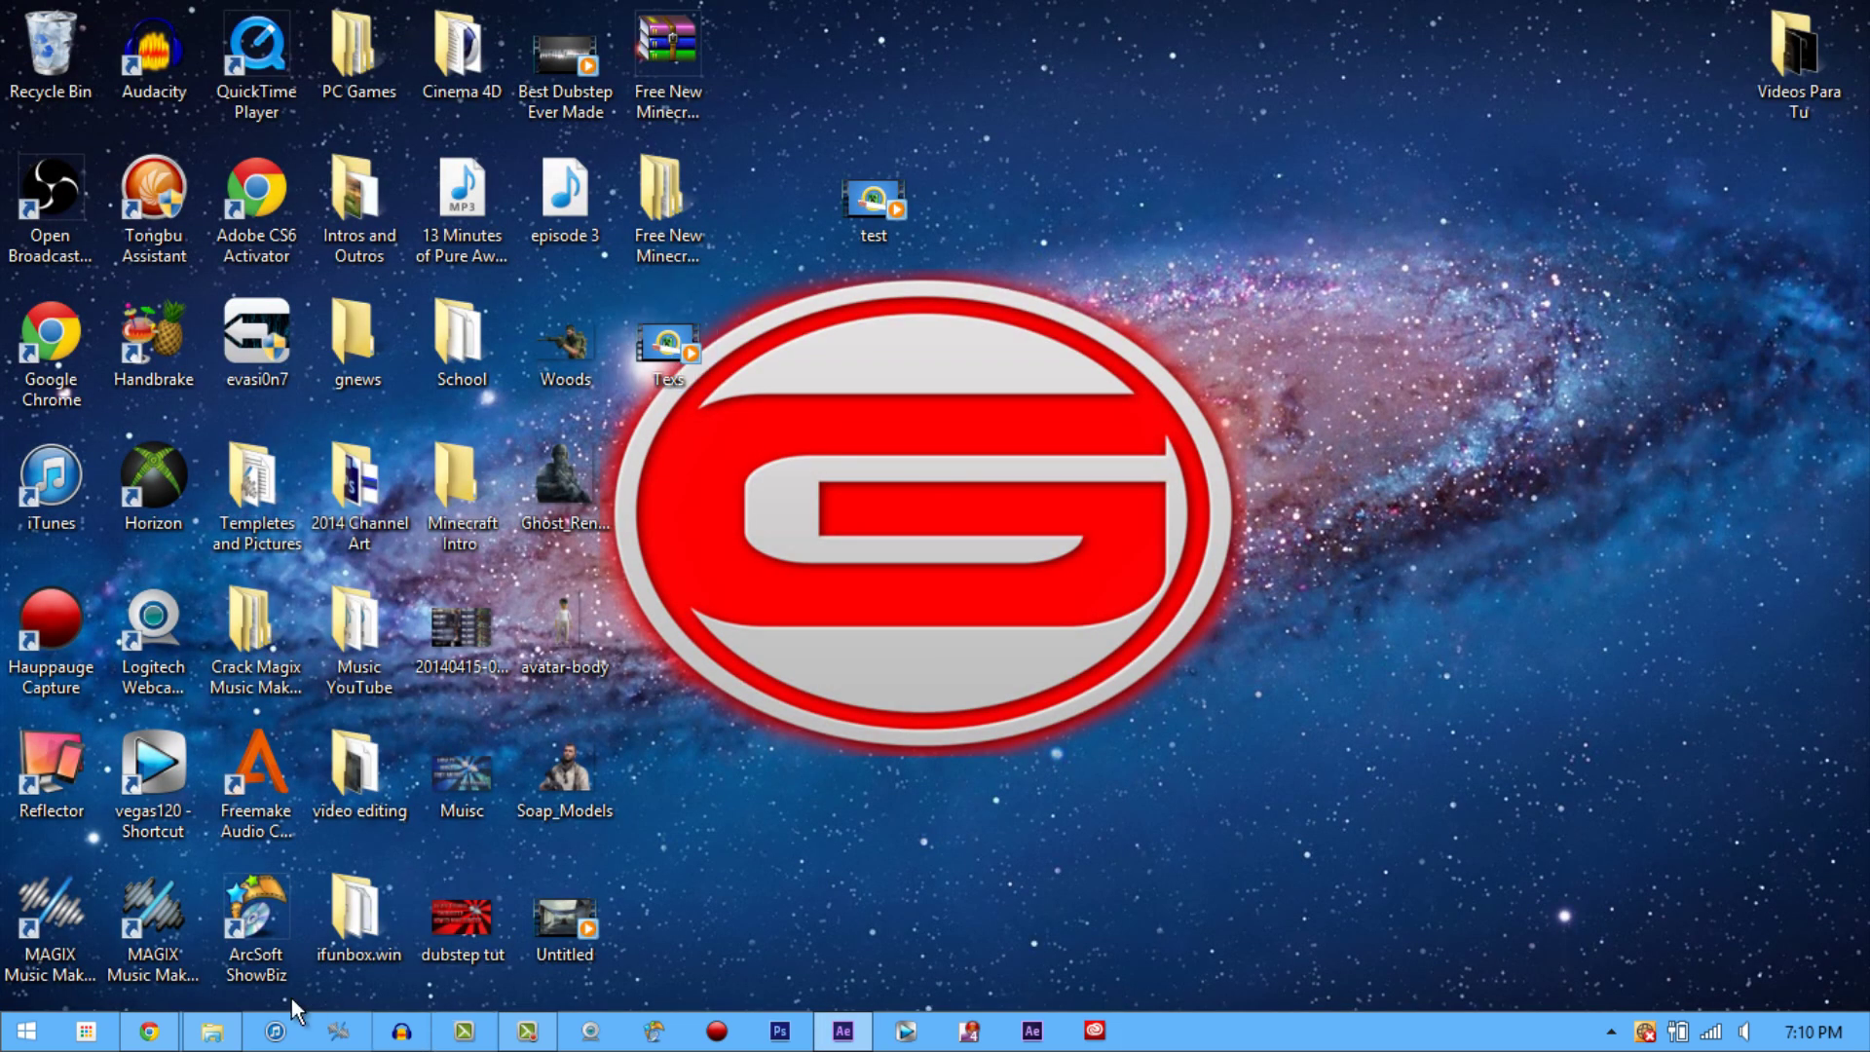
Step: Restore Chrome and open the 2D NEW Minecraft Intro Template video from the channel's uploads
click(156, 1032)
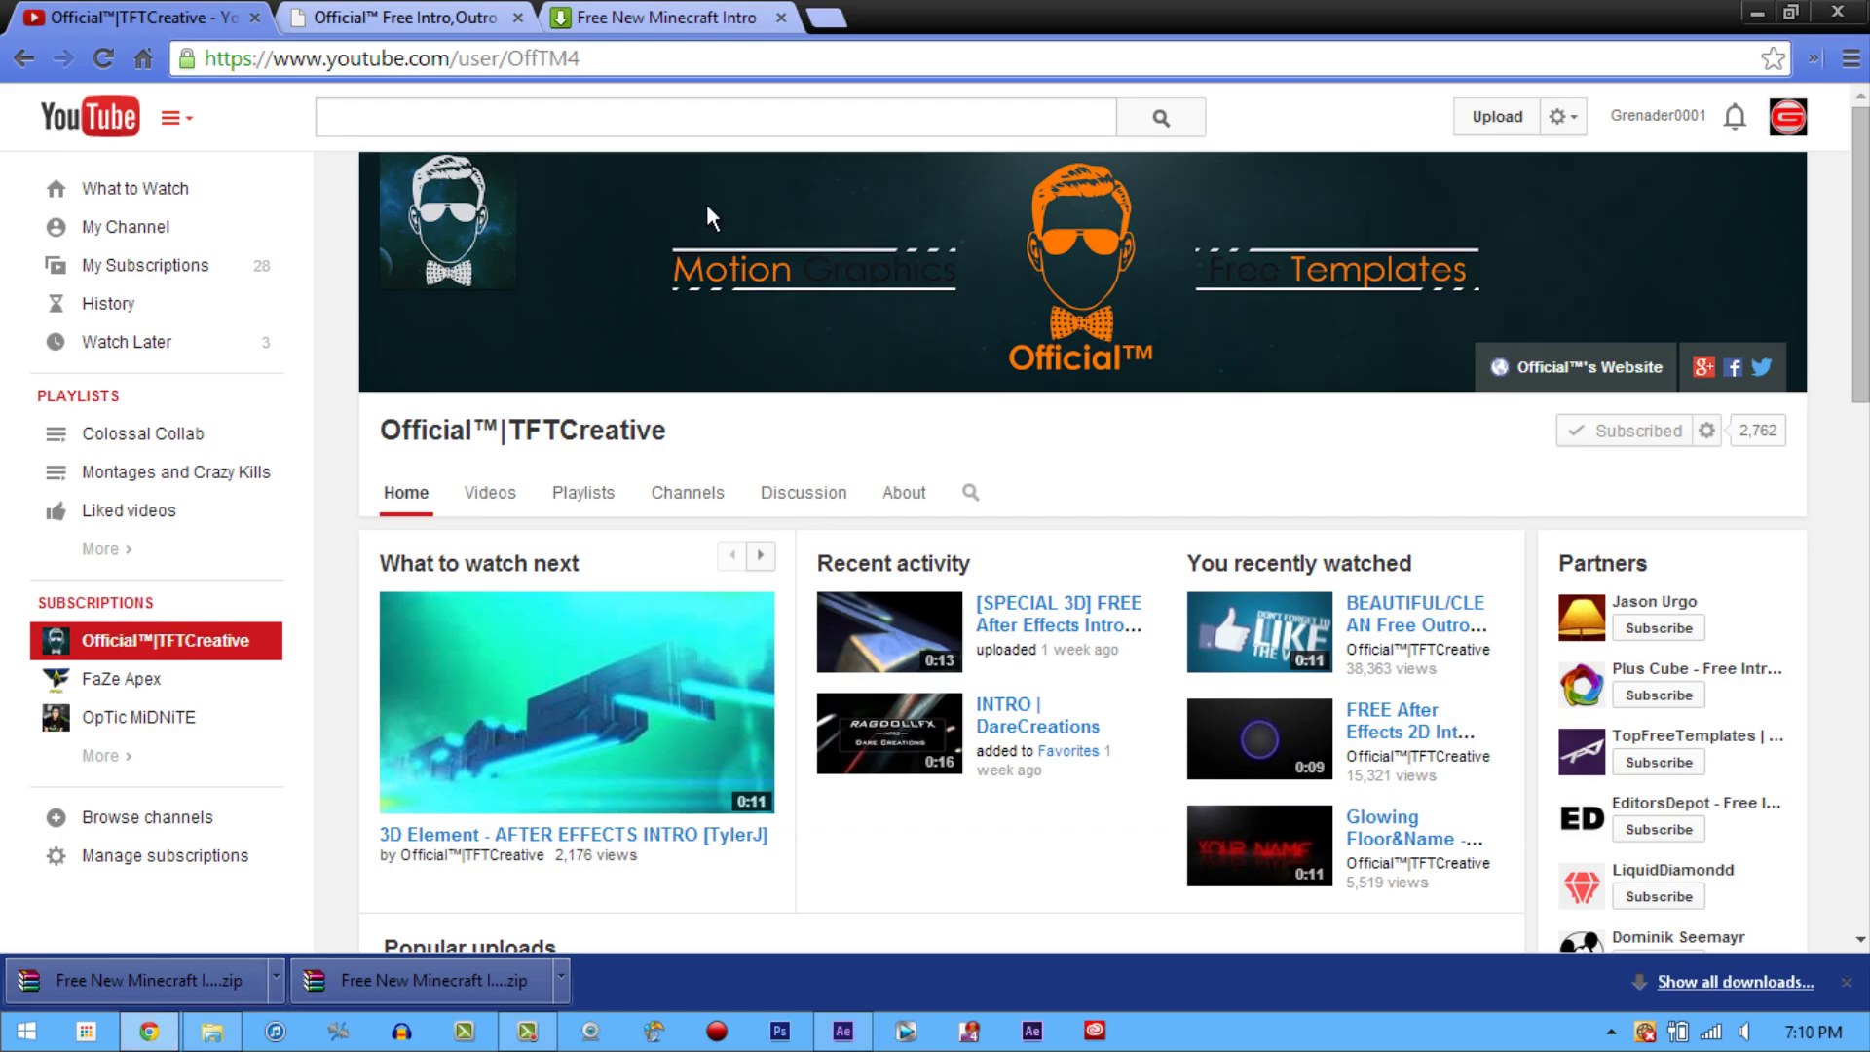
scroll(757, 585, down, 4)
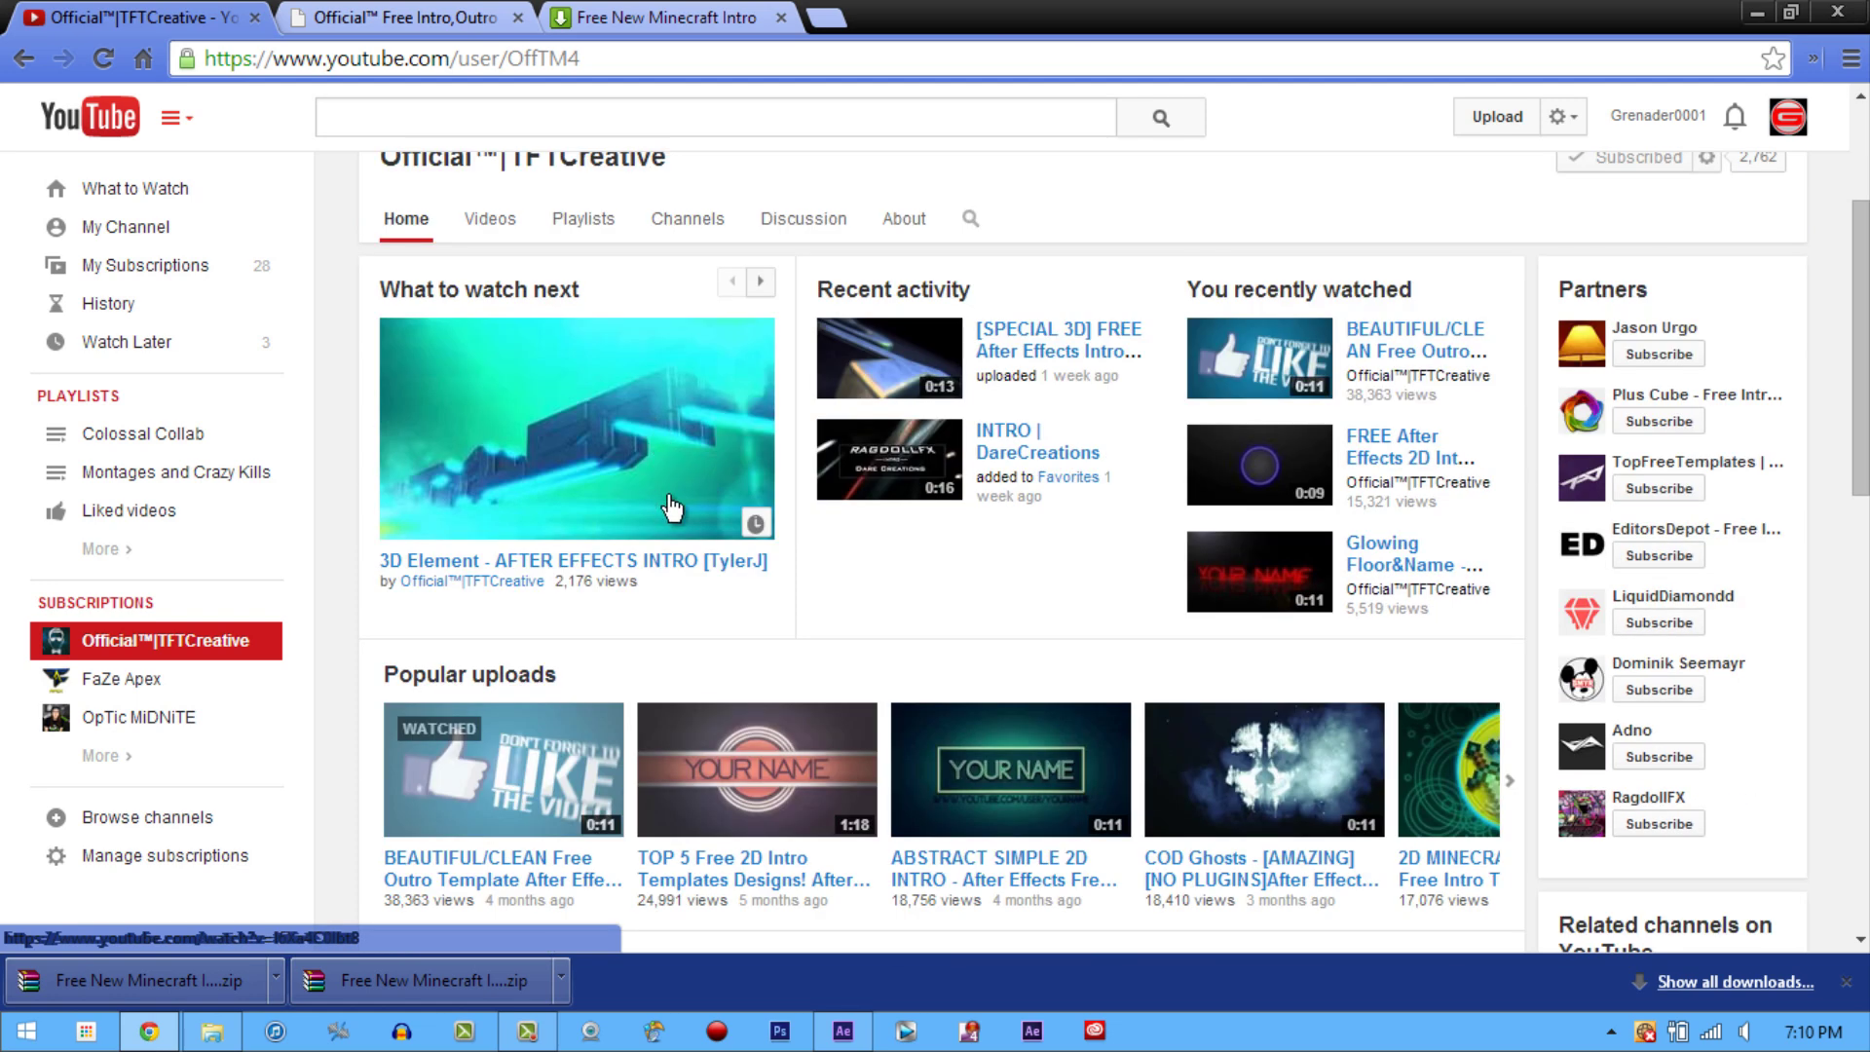
scroll(757, 624, down, 5)
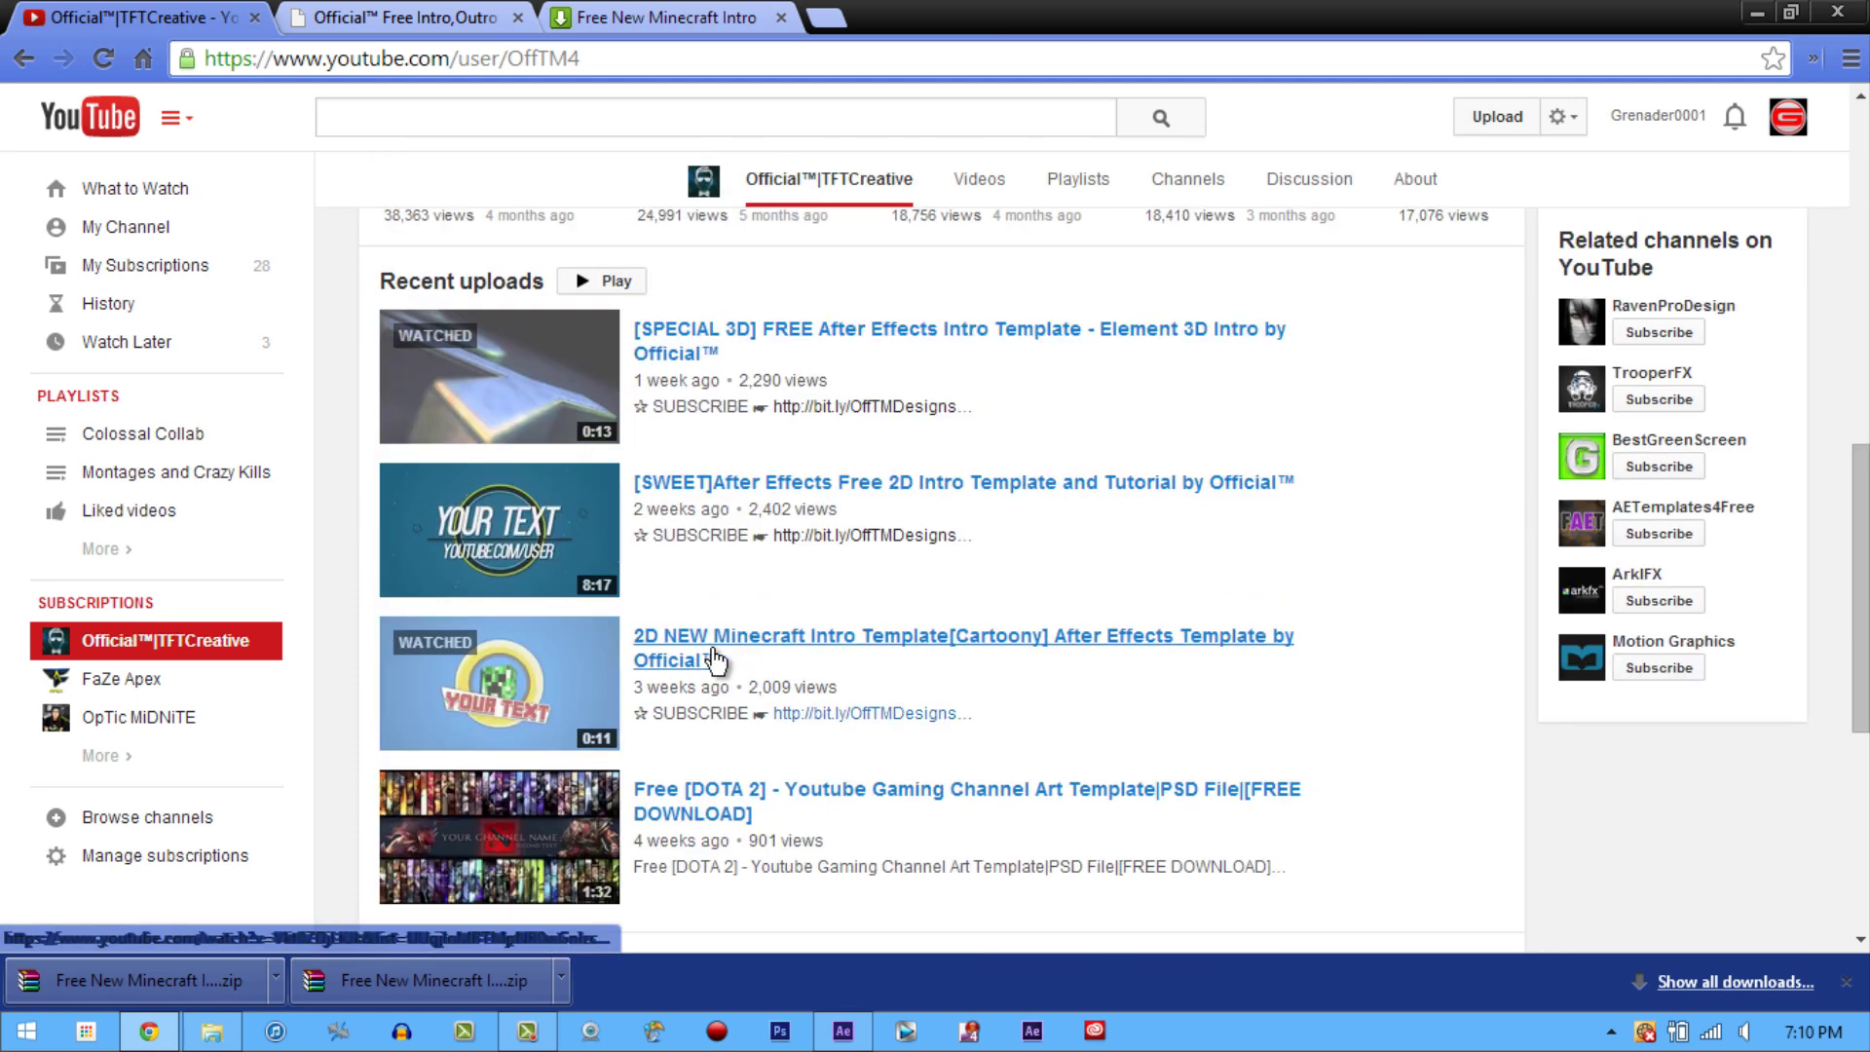
click(714, 660)
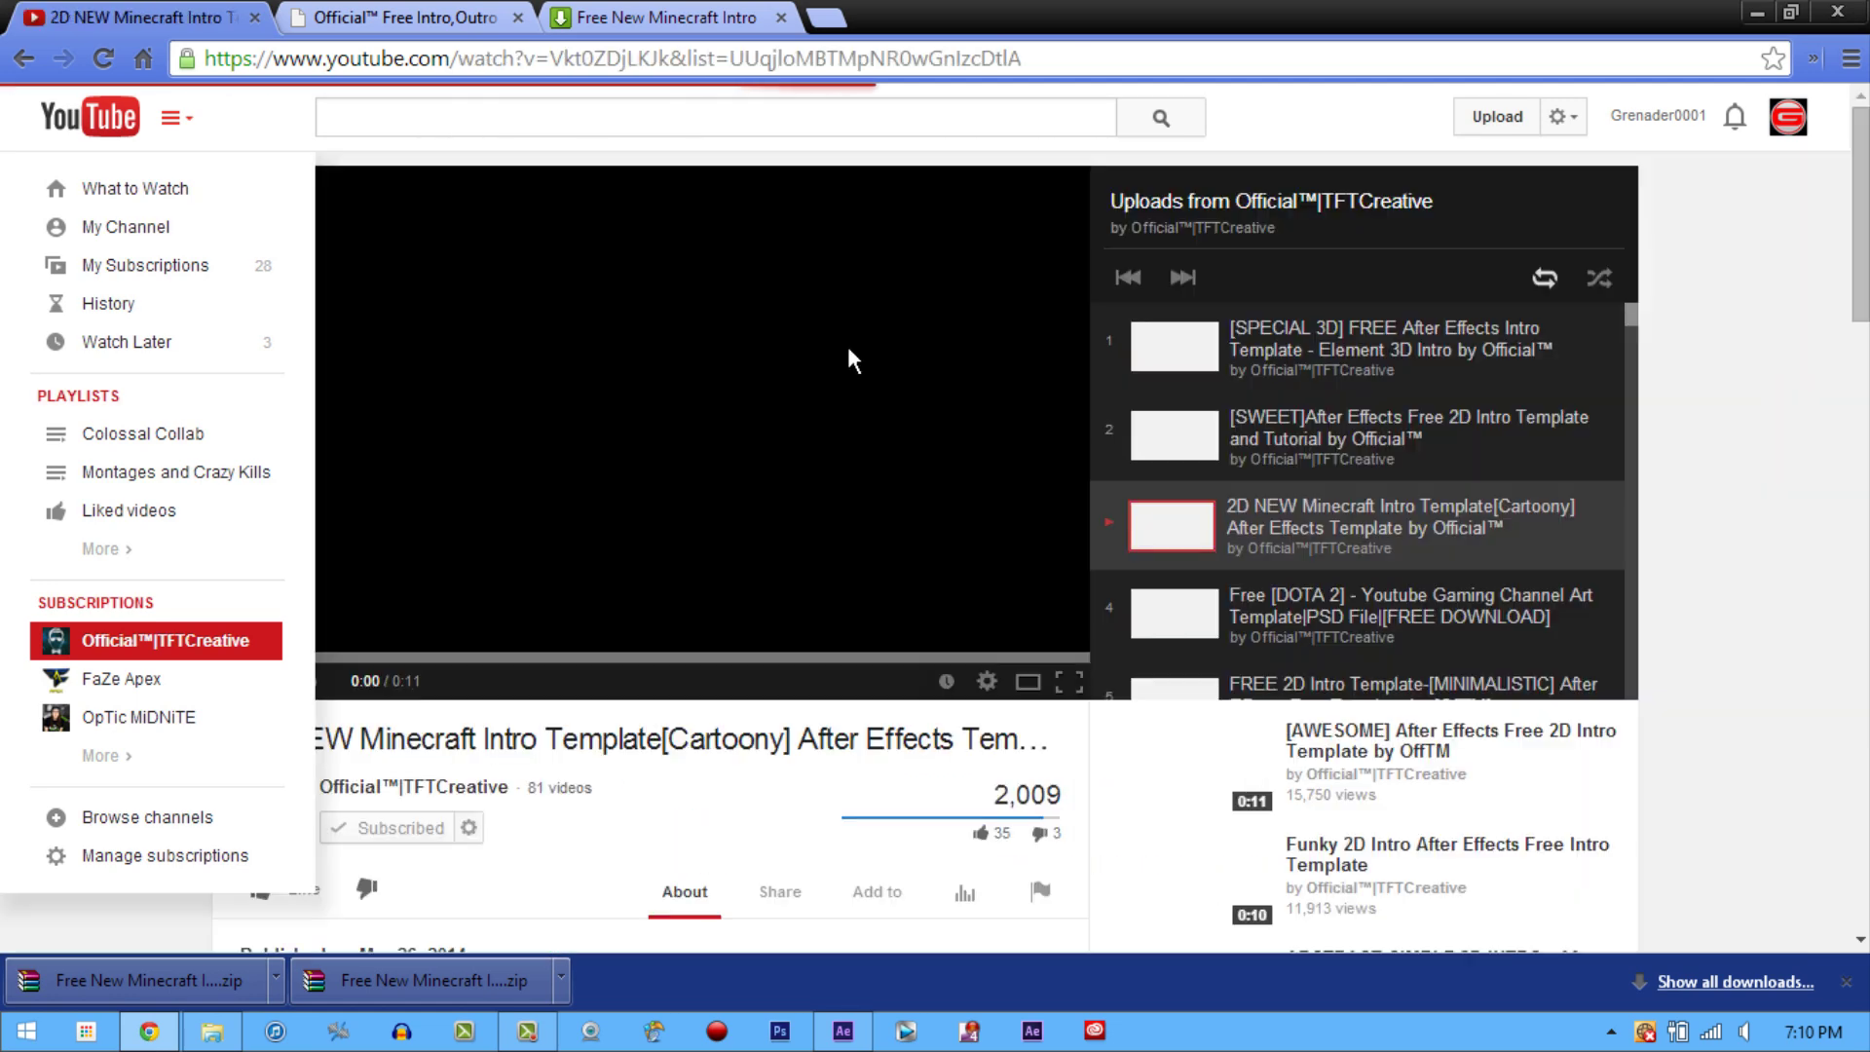
Step: Pause the video and select its full page address for copying
click(786, 385)
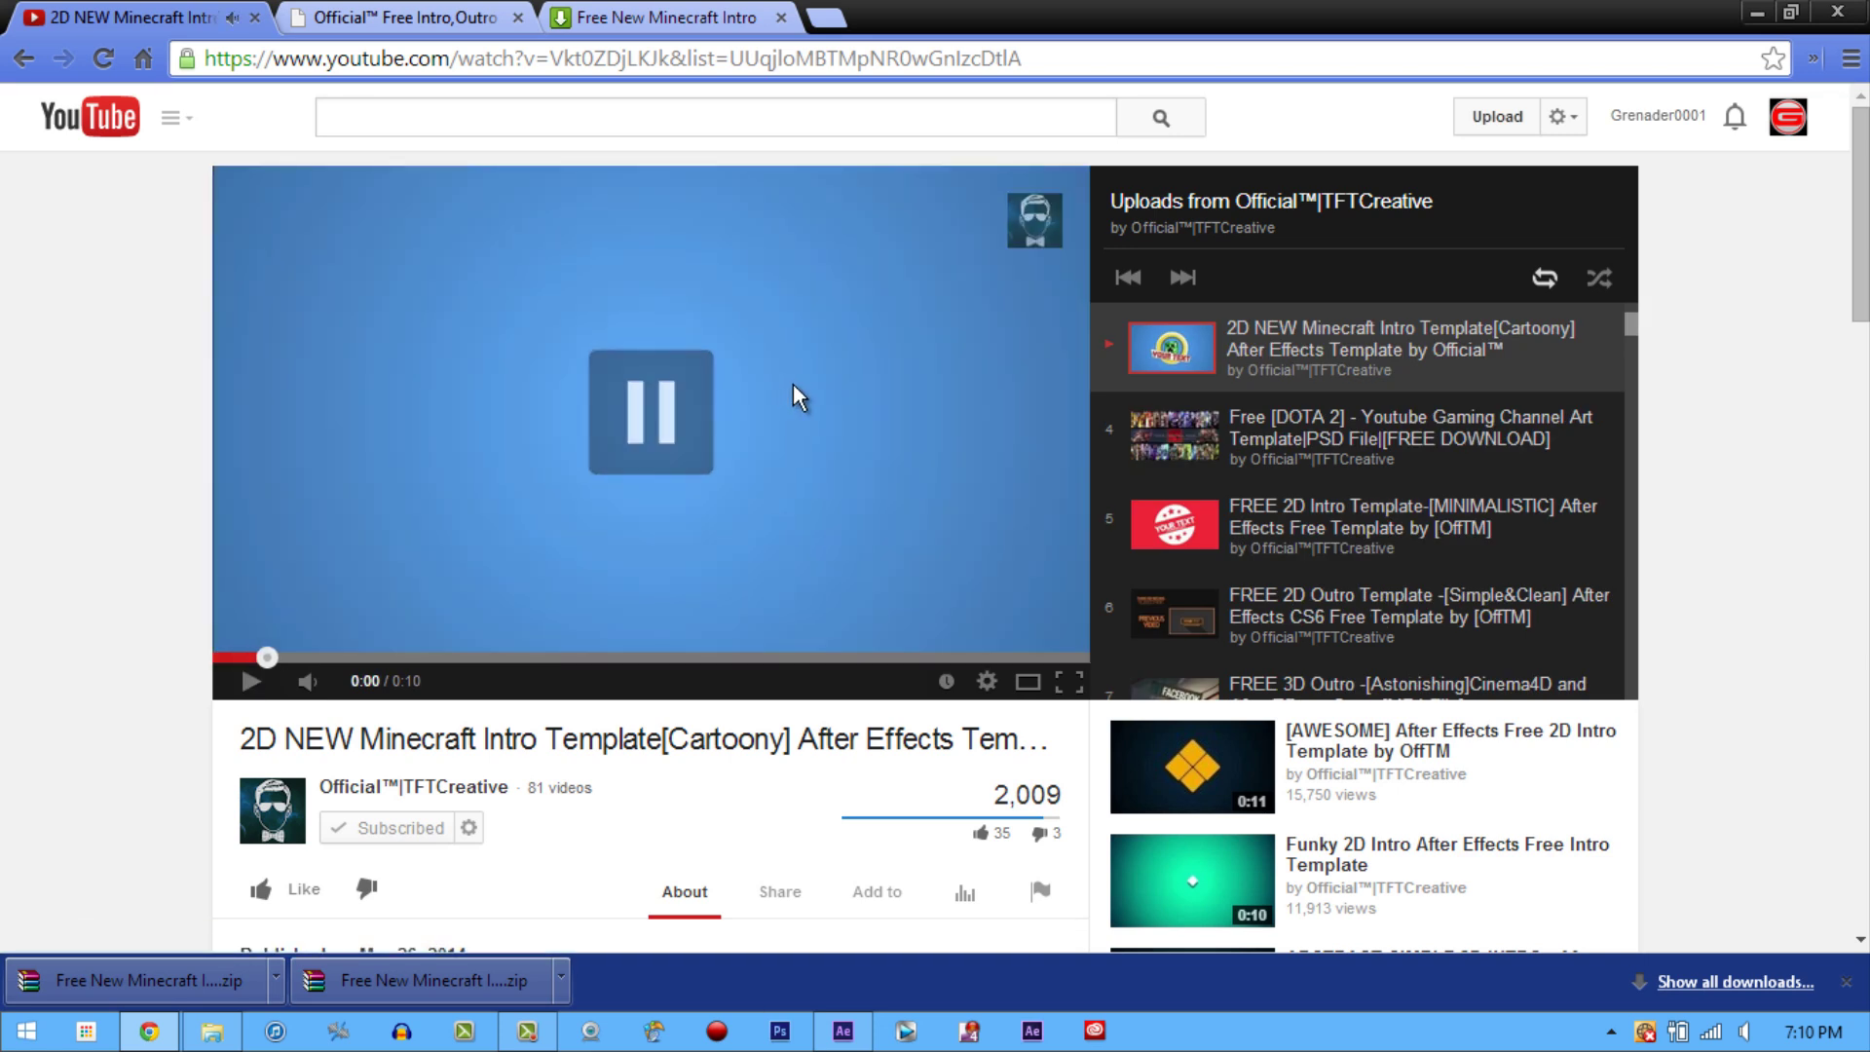
drag(1041, 52, 20, 63)
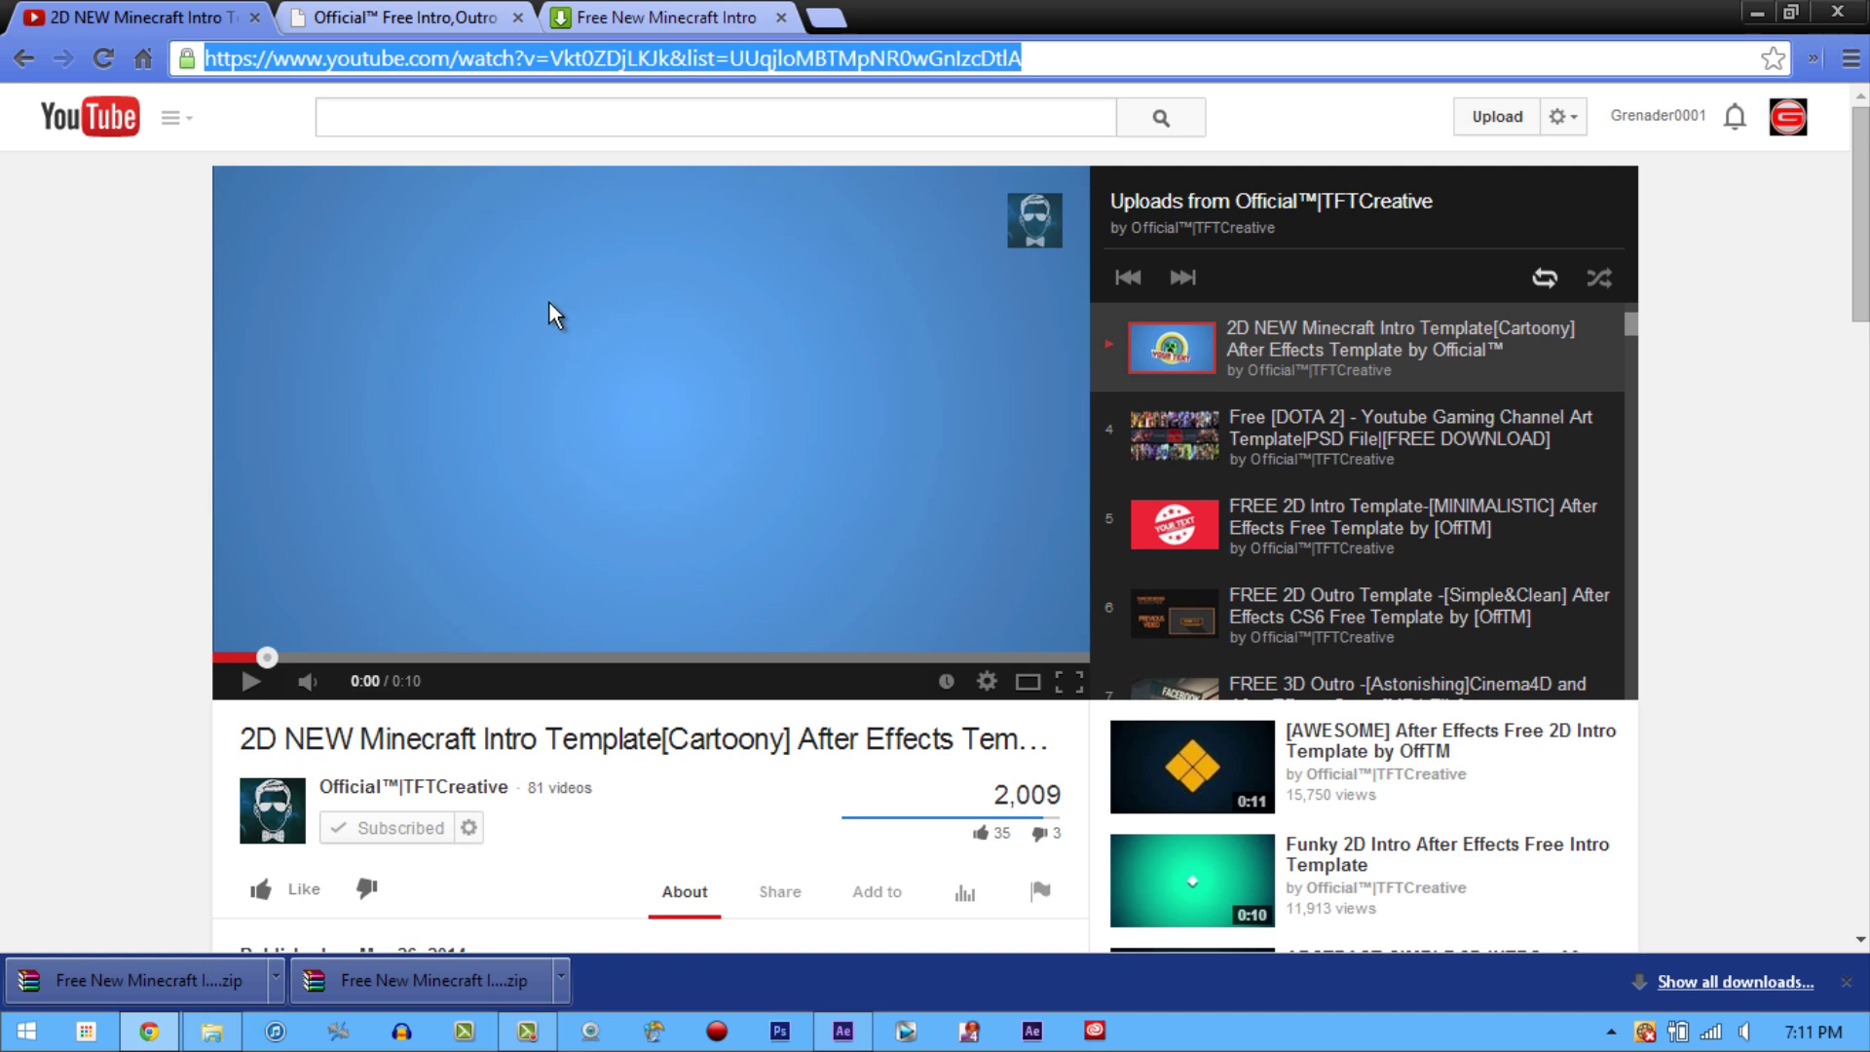
click(825, 15)
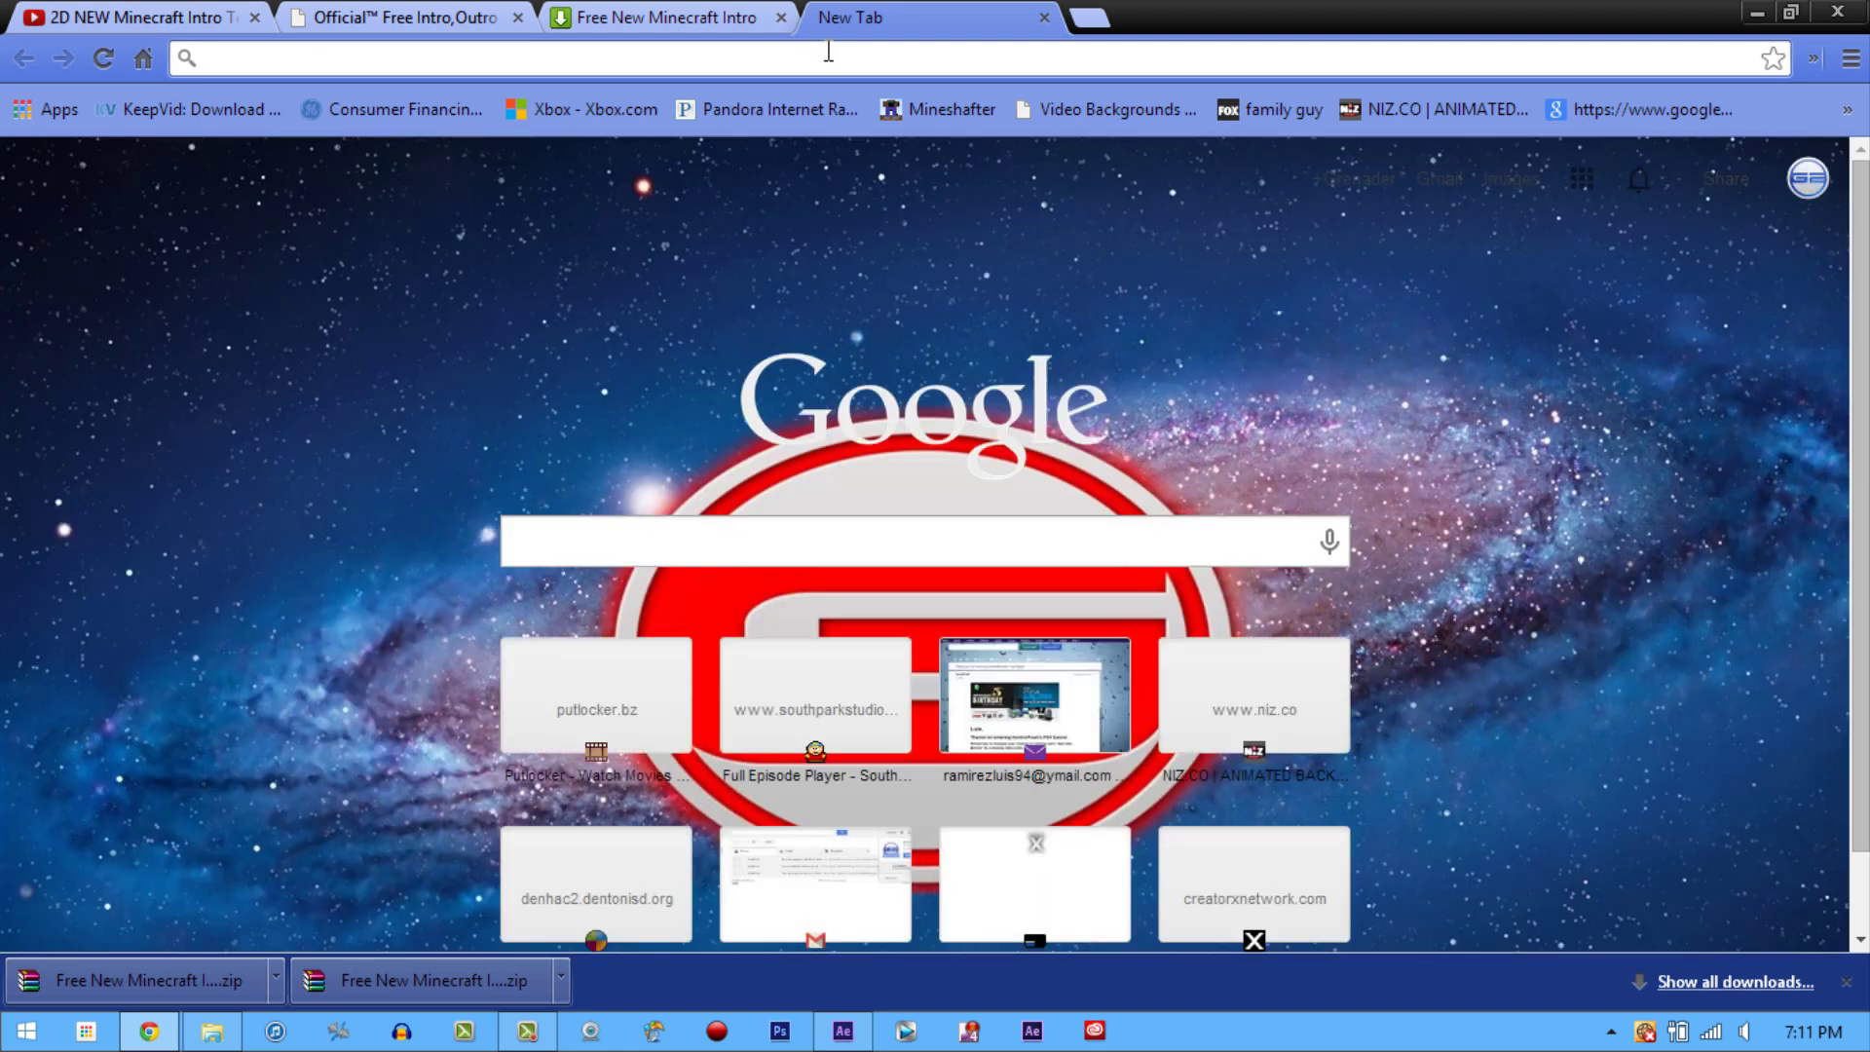
Step: Go to flvto.com, paste the YouTube link, and start converting it to MP3
text(flvto.com)
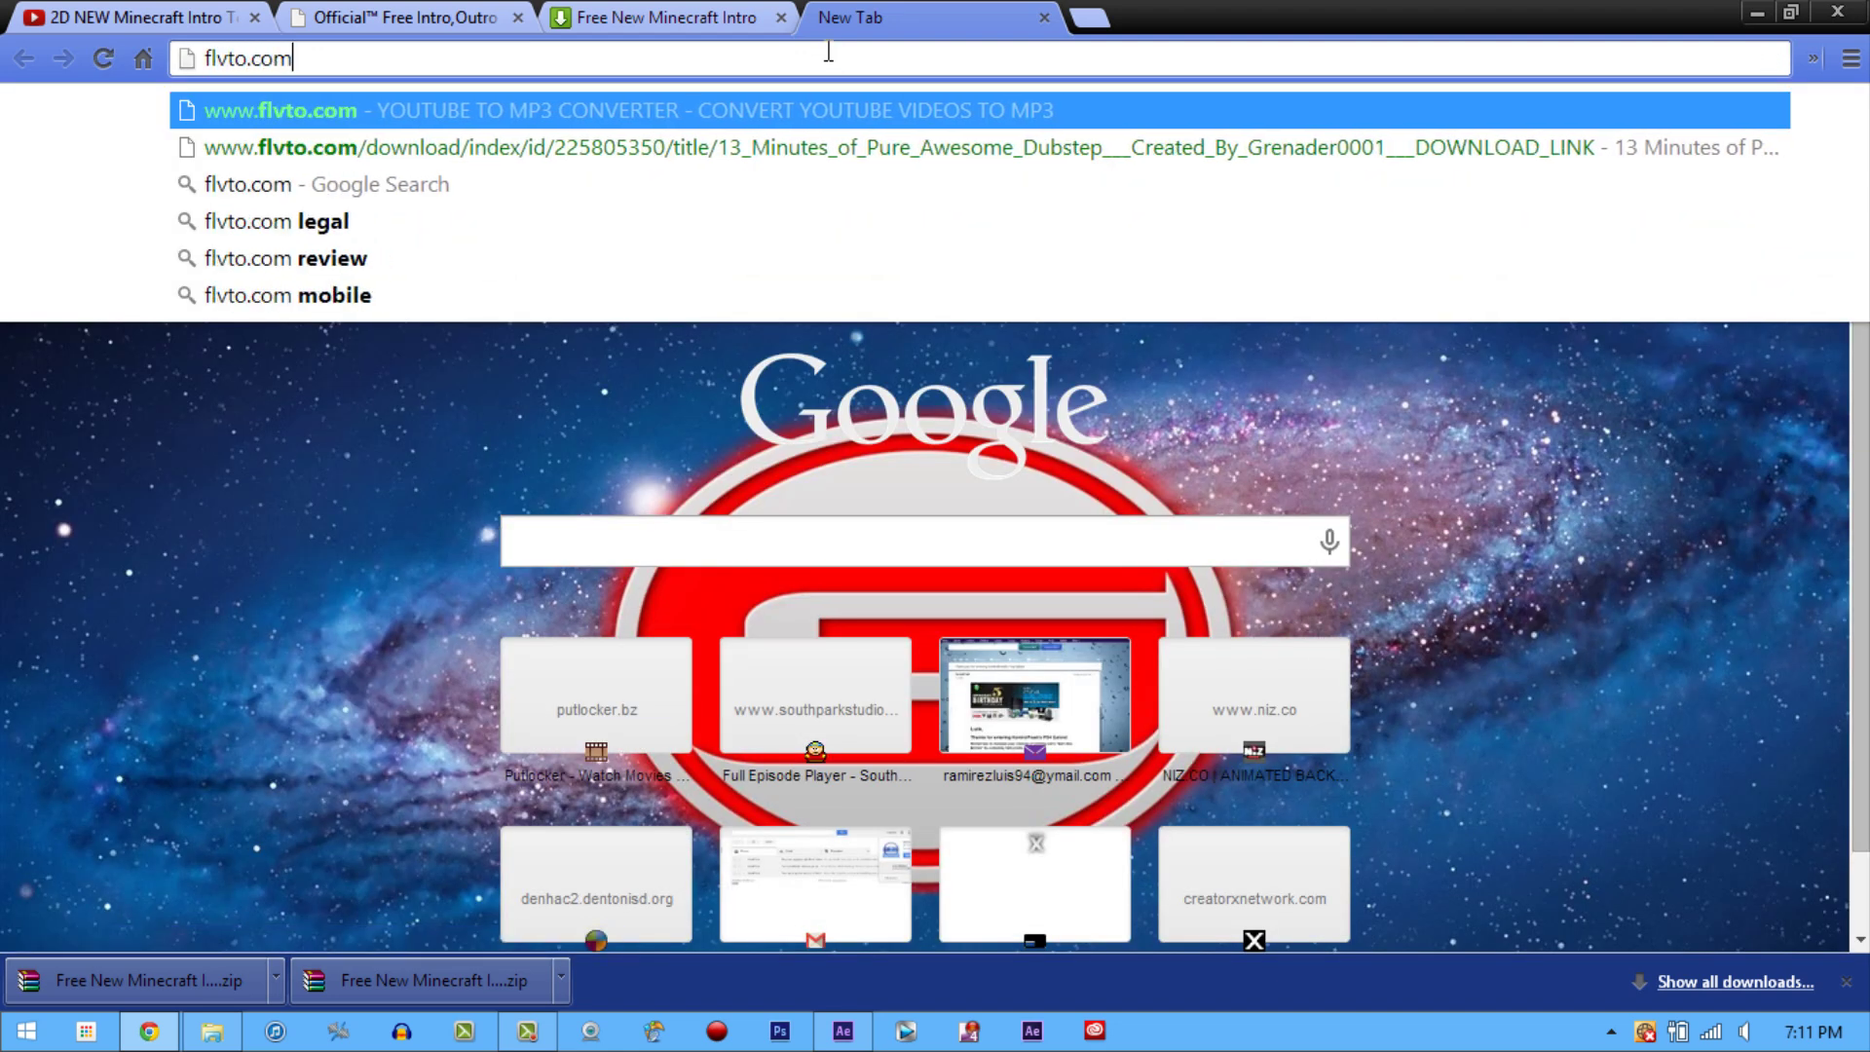
key(Return)
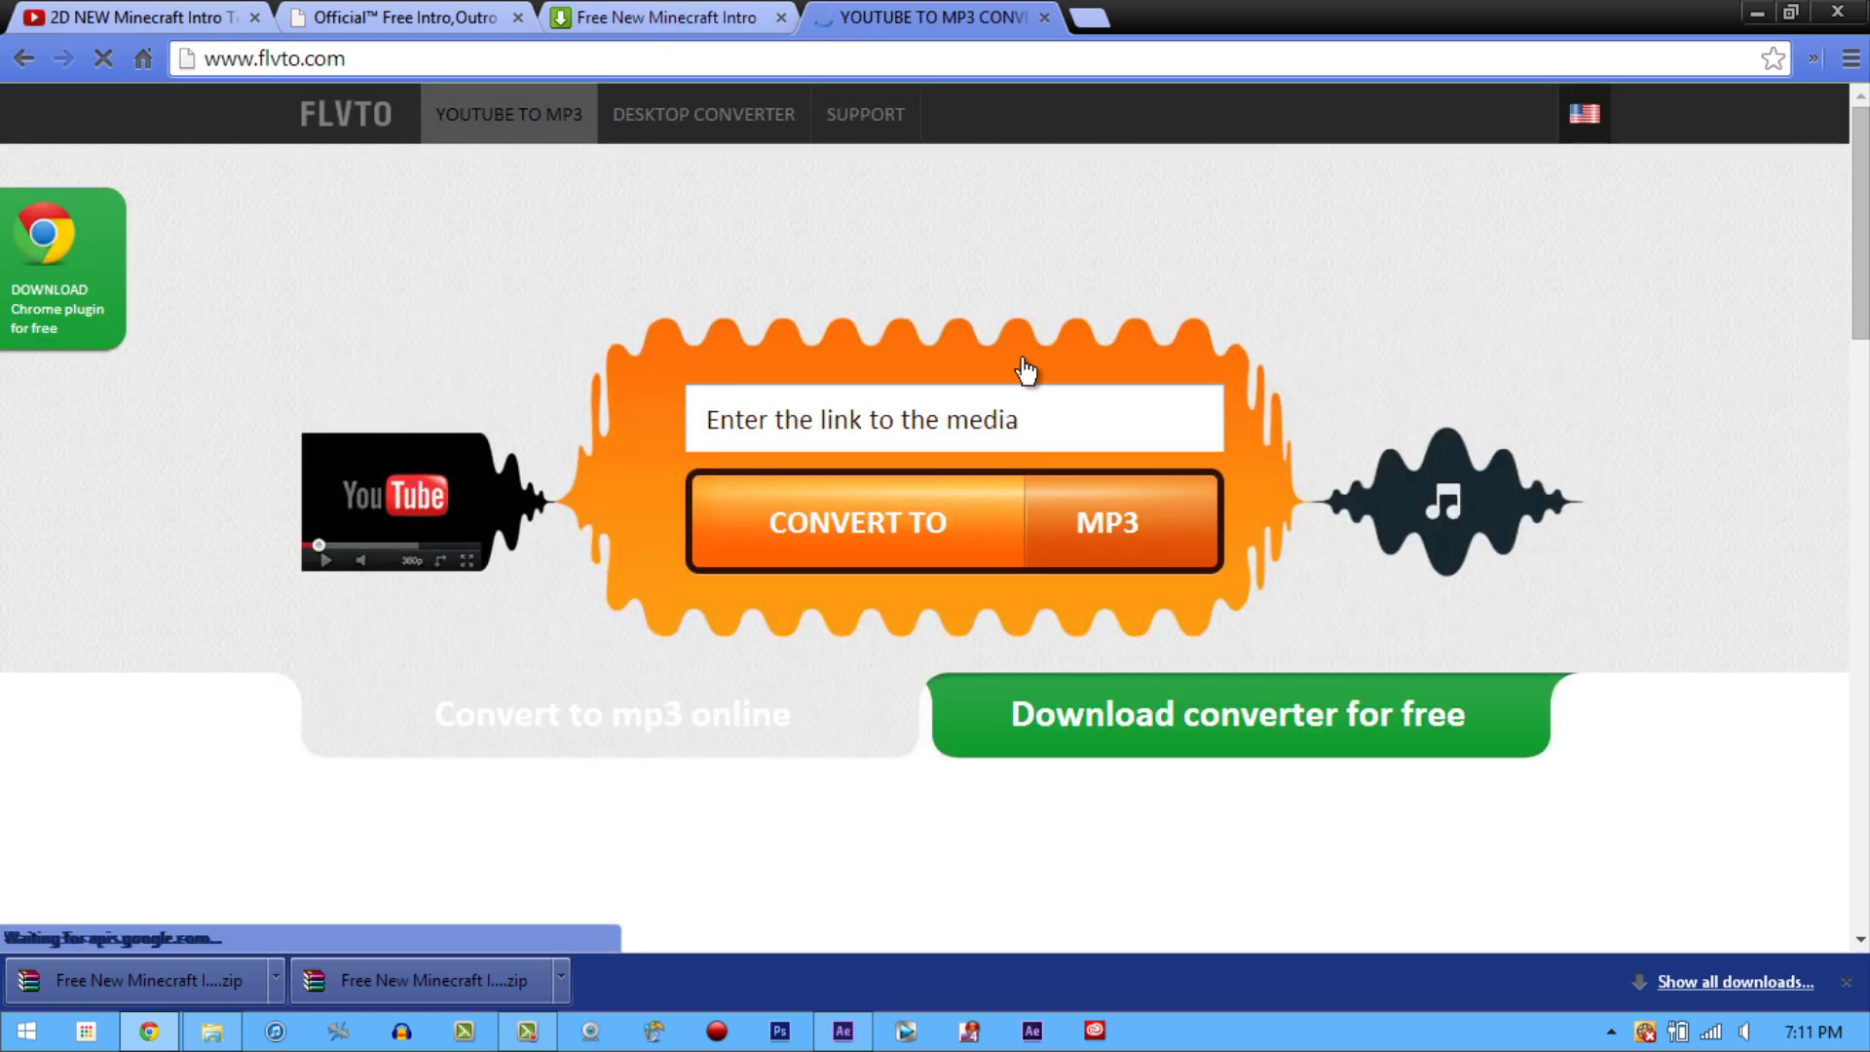
click(1028, 419)
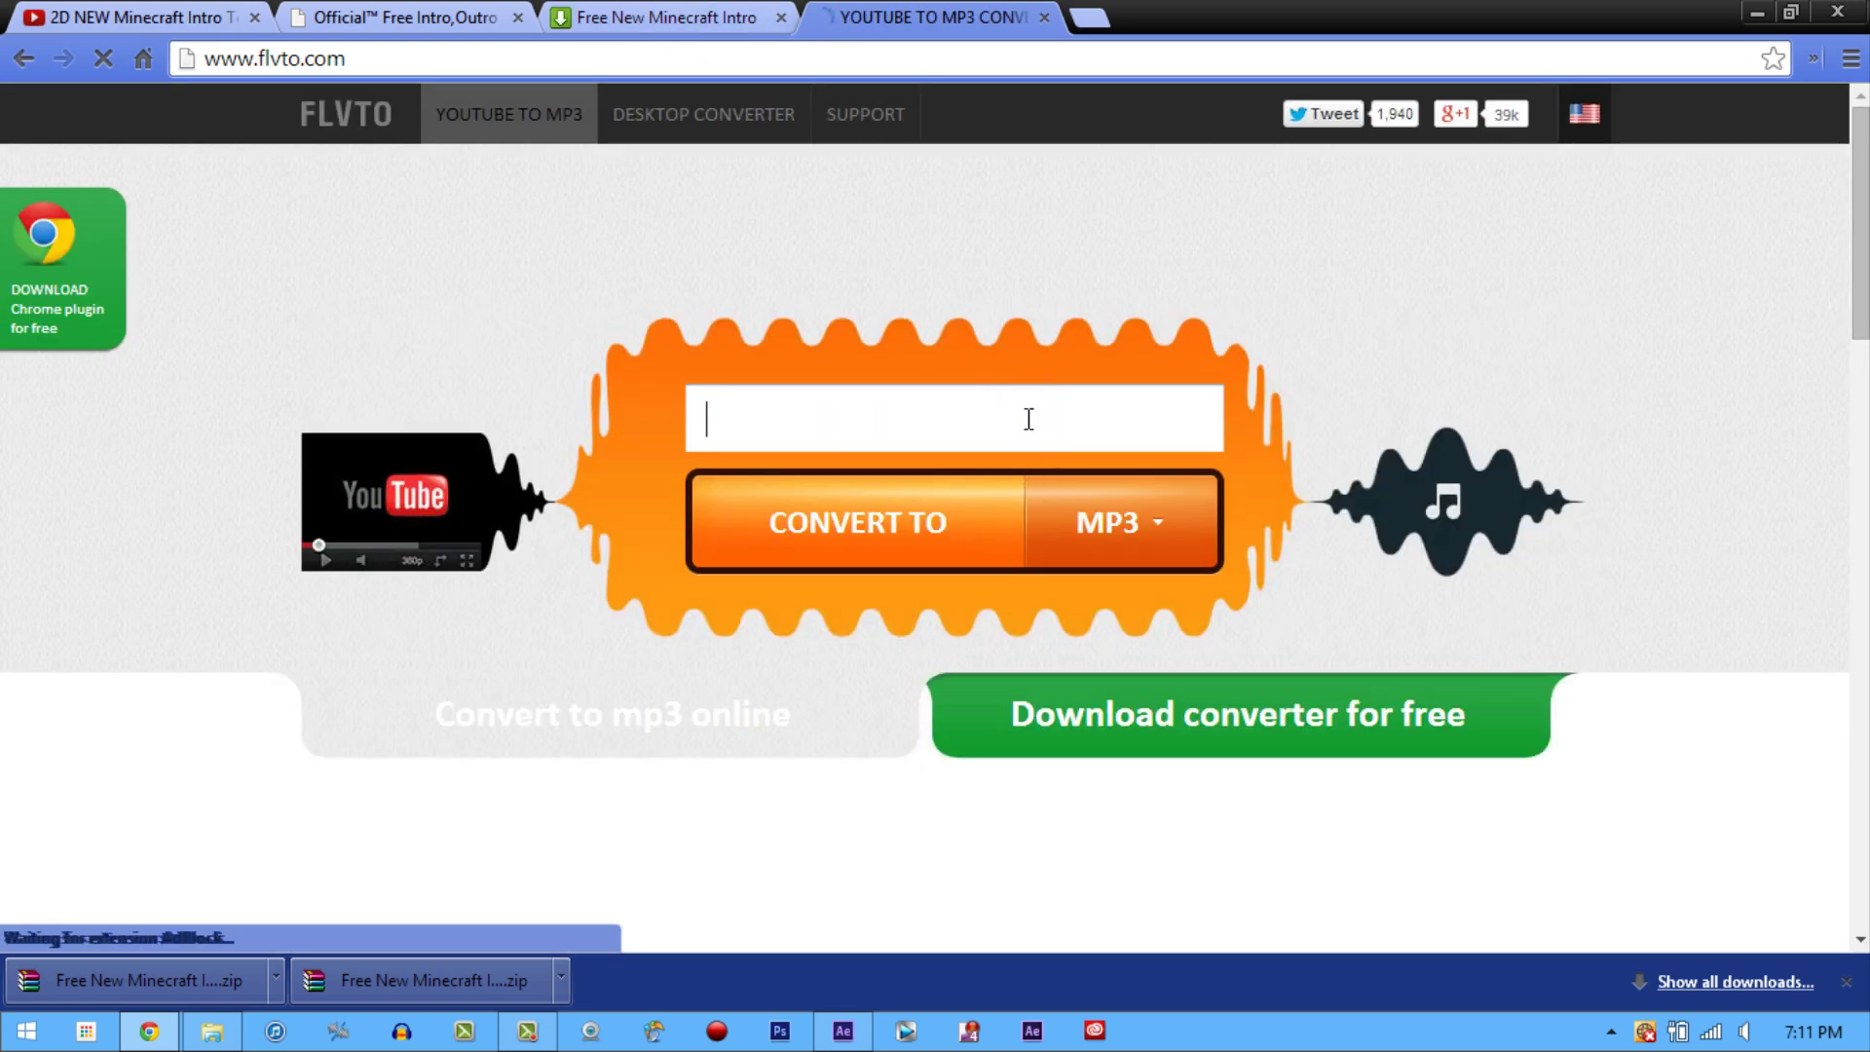
text(https://www.youtube.com/watch?v=Vkt0ZDjLKJk&list=UUigloMBTMpNROwGnlzcDtIA)
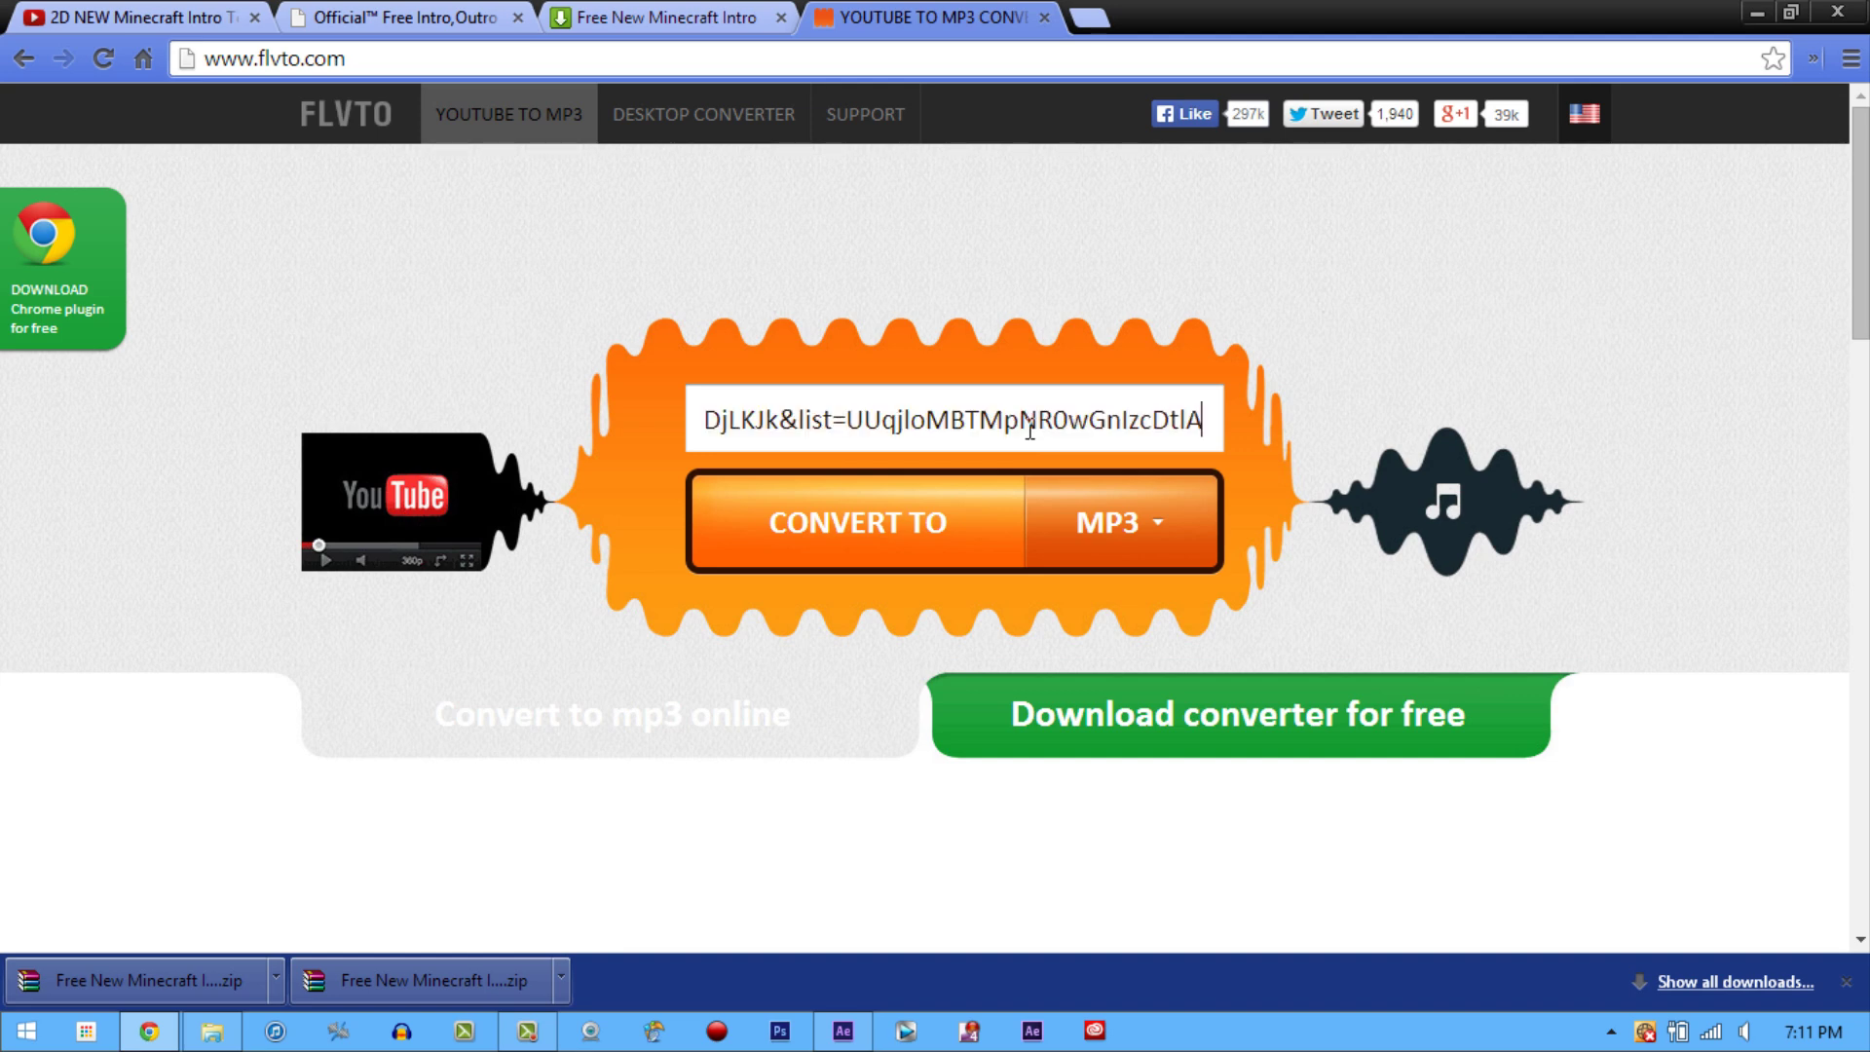
click(965, 516)
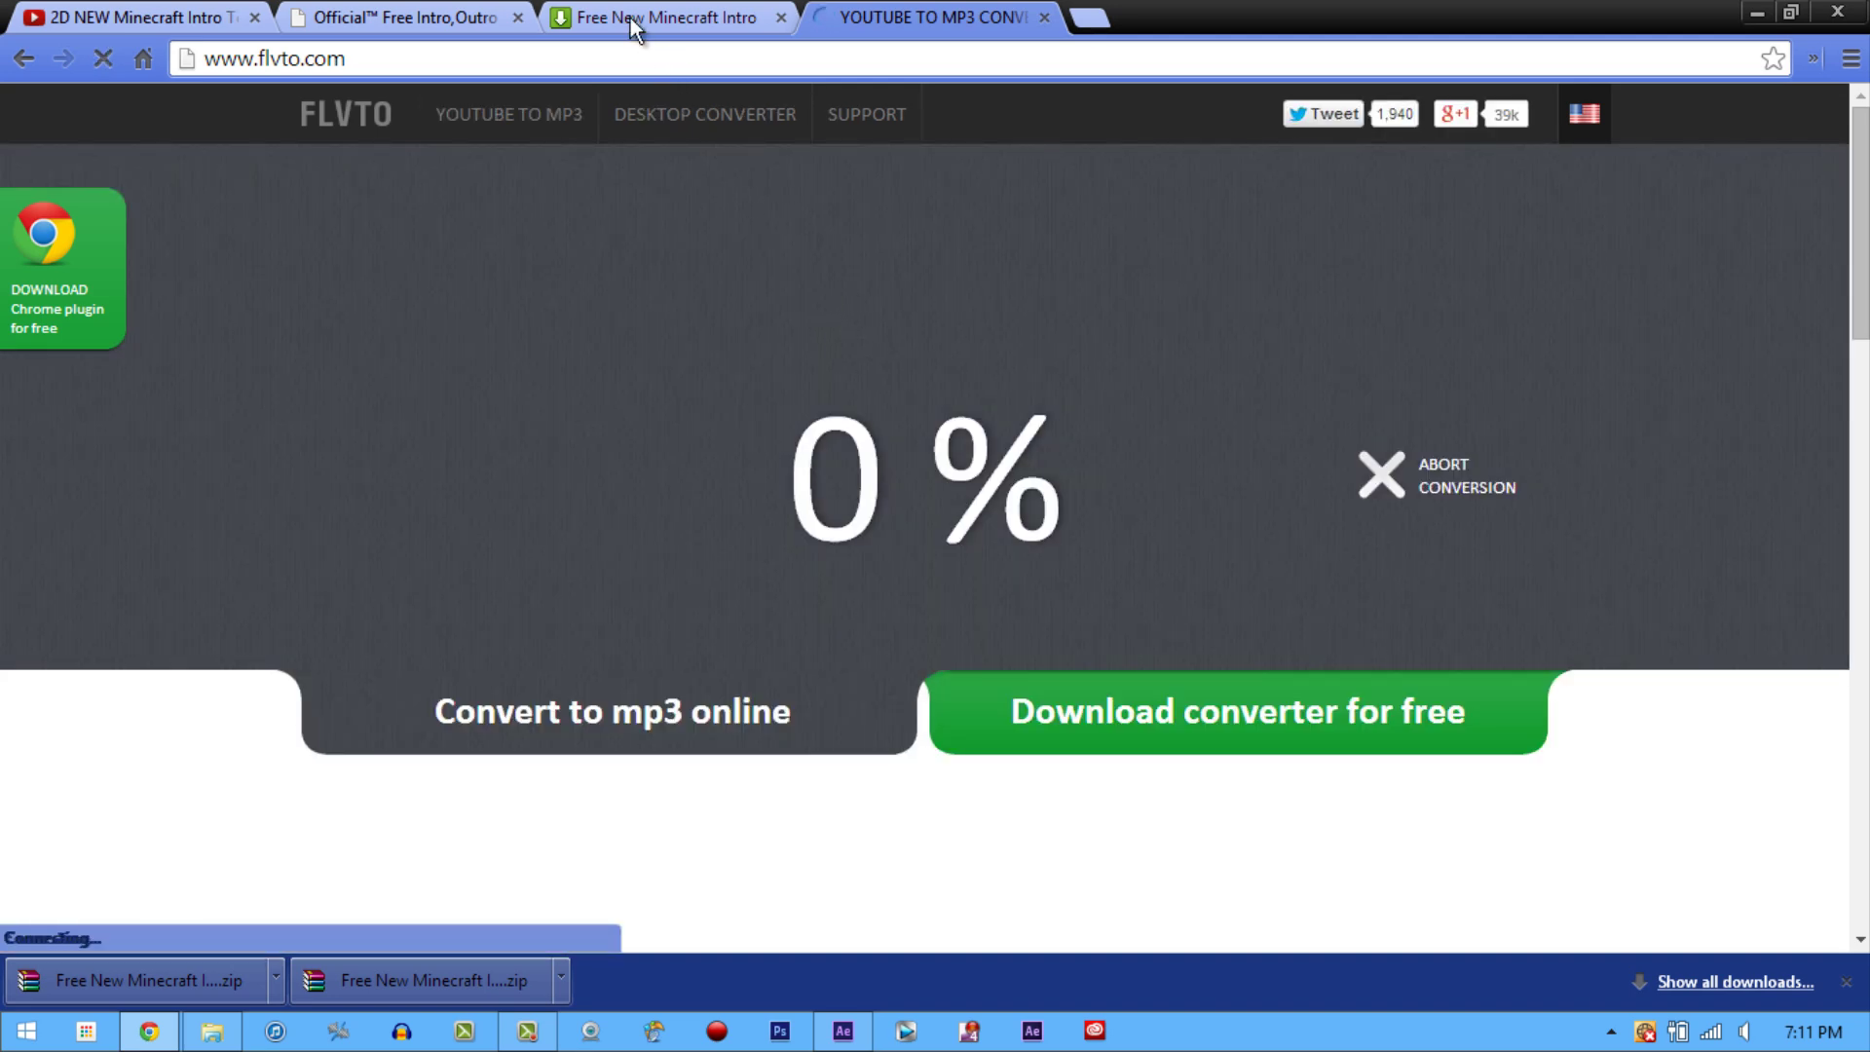
Step: Move the YouTube video to 0:08, then dismiss FLVTO's ad-block notice to continue converting
click(188, 14)
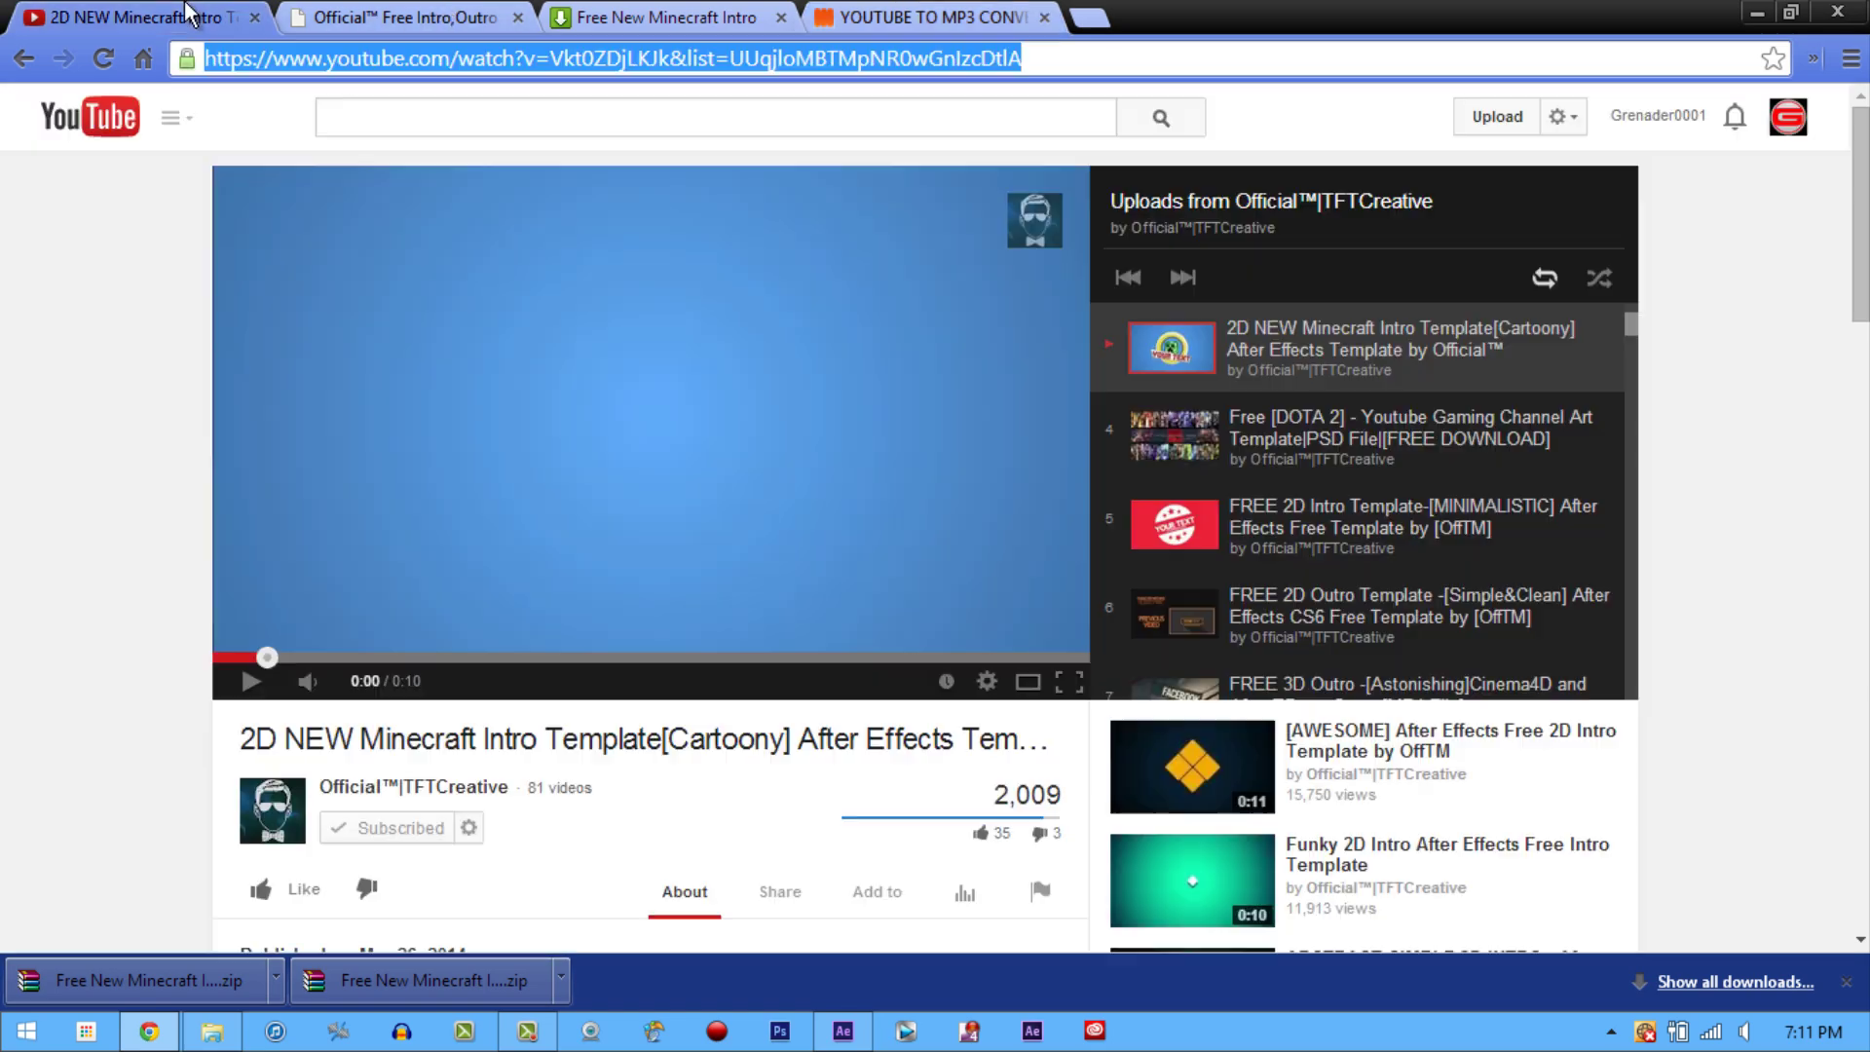
drag(255, 654, 10, 641)
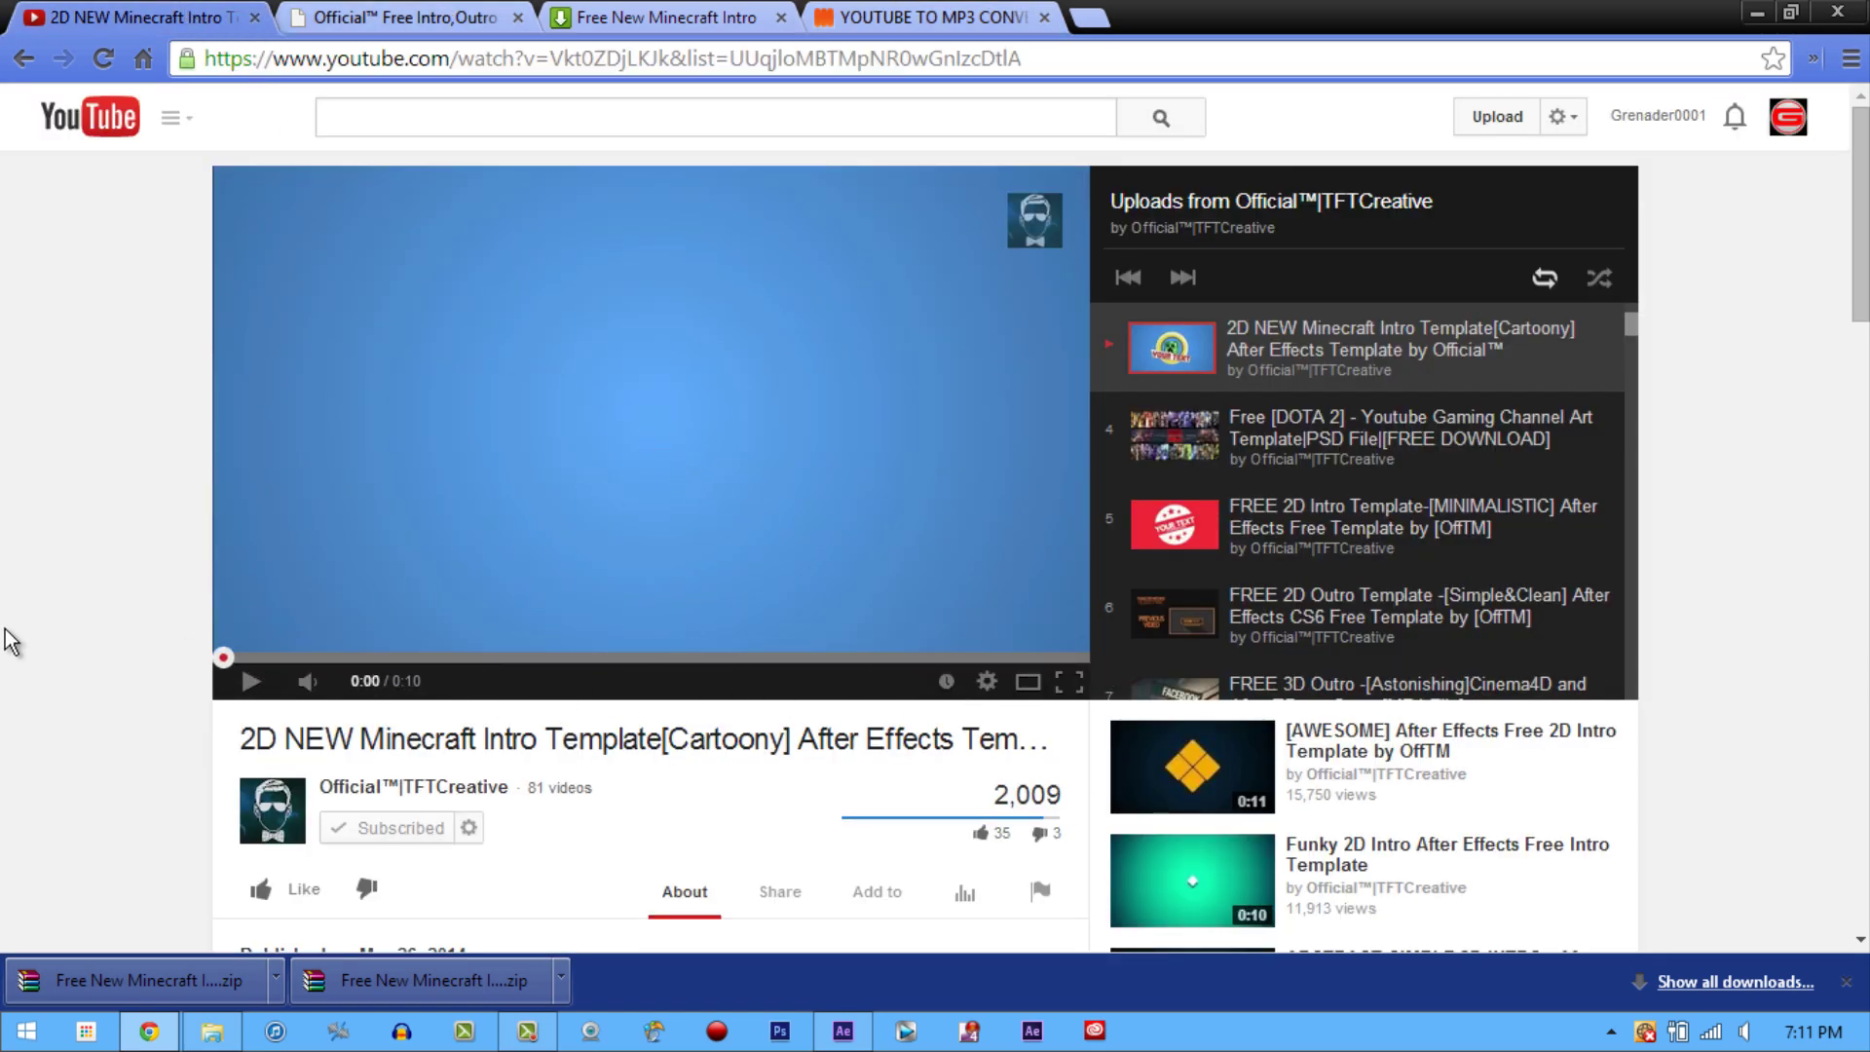
click(870, 14)
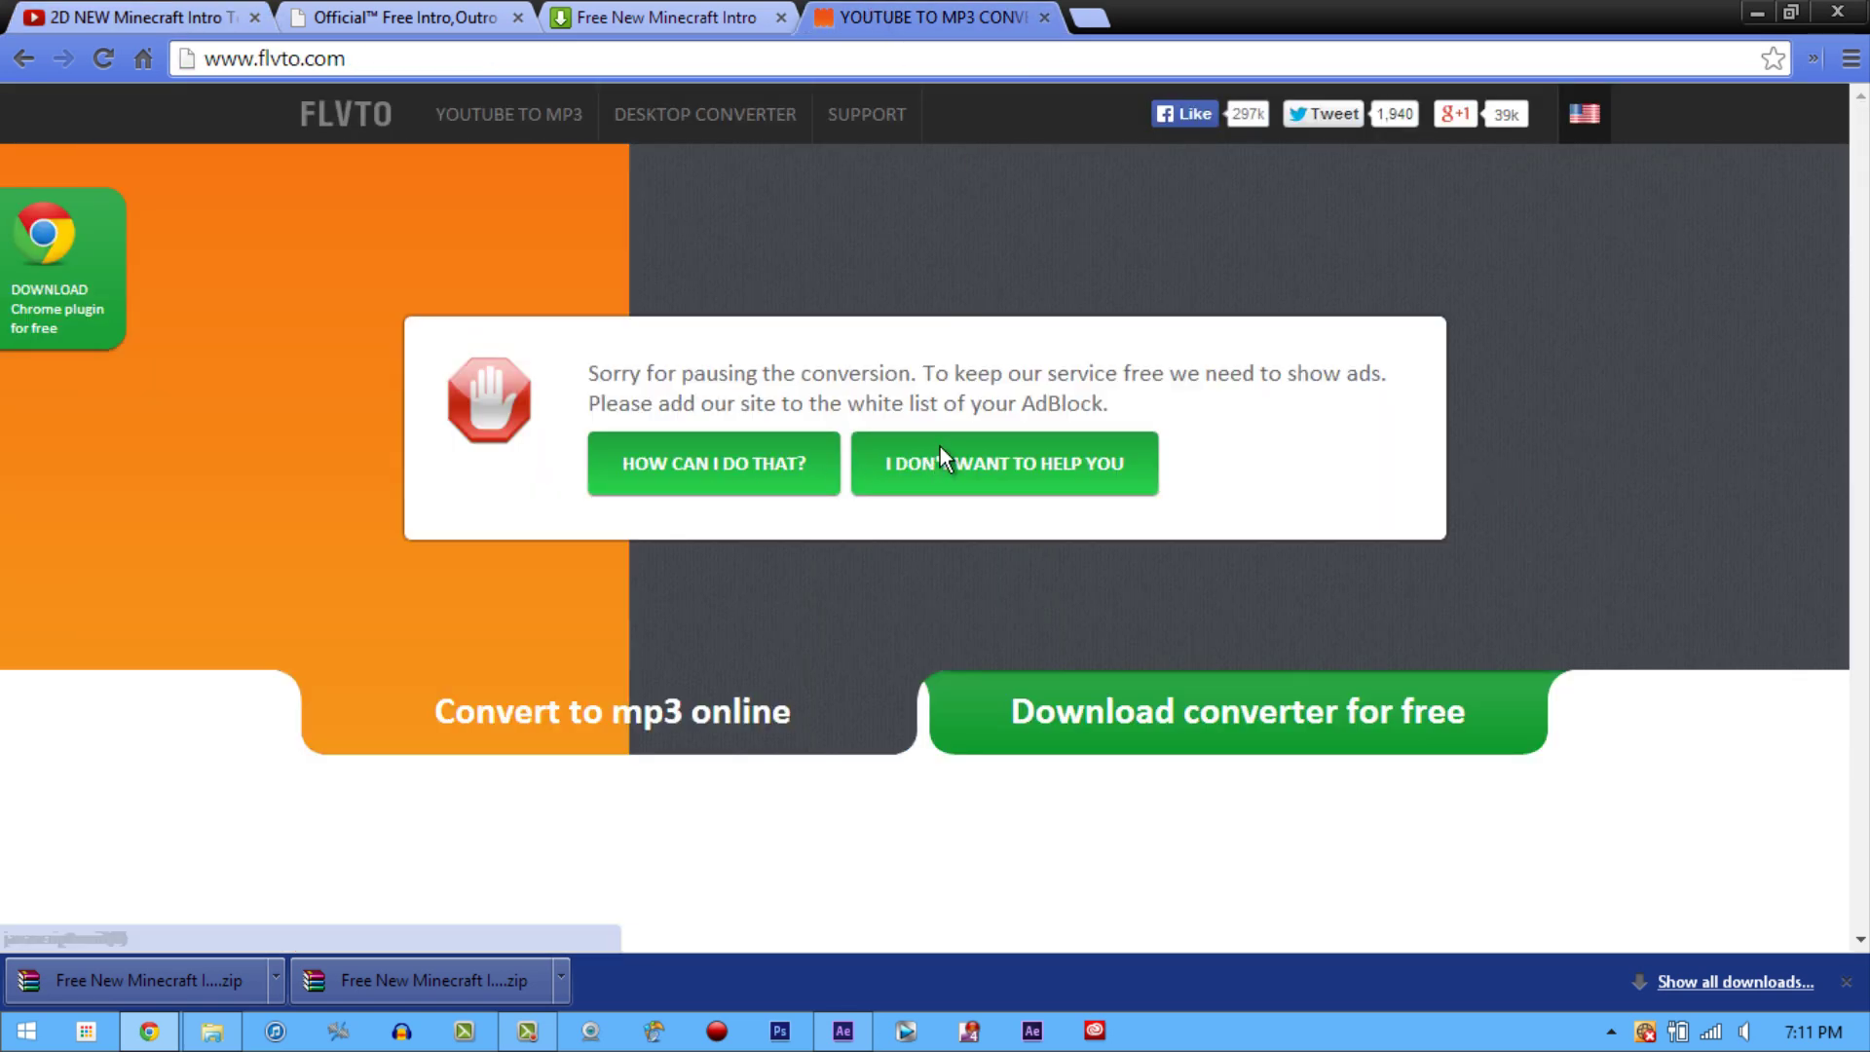
click(941, 453)
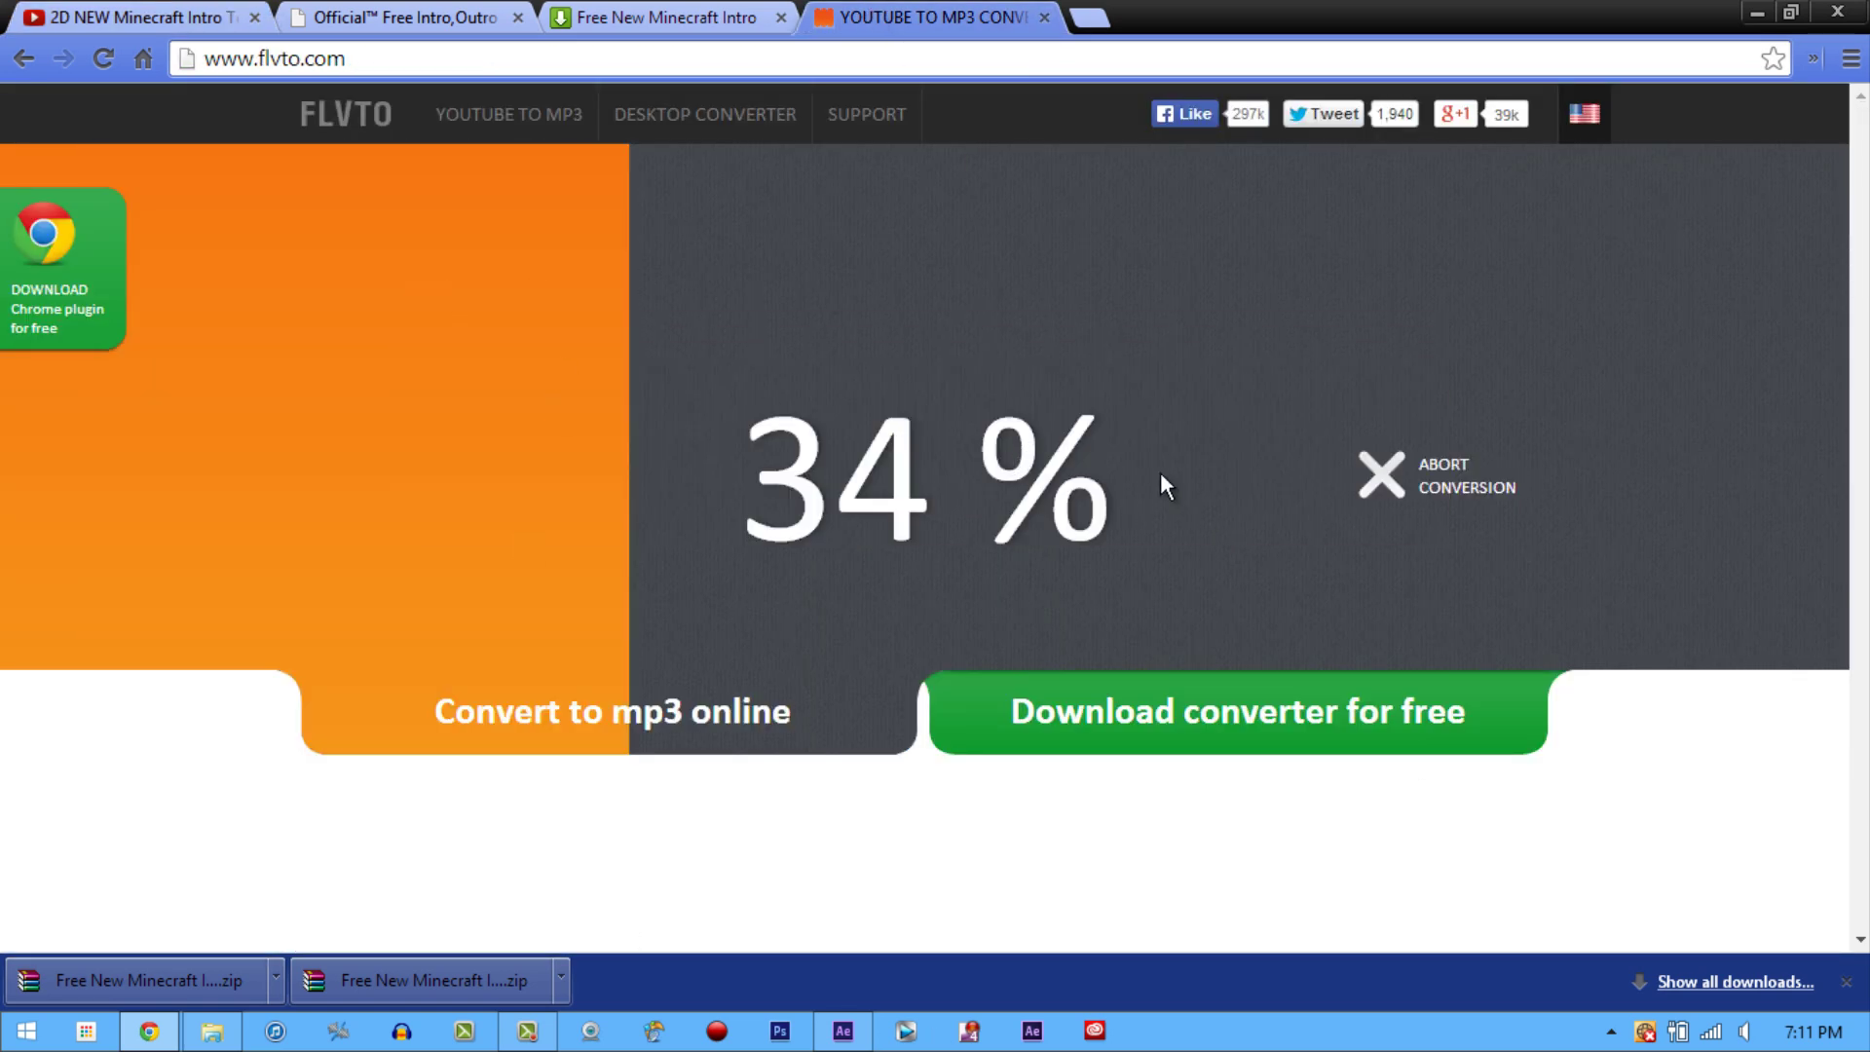